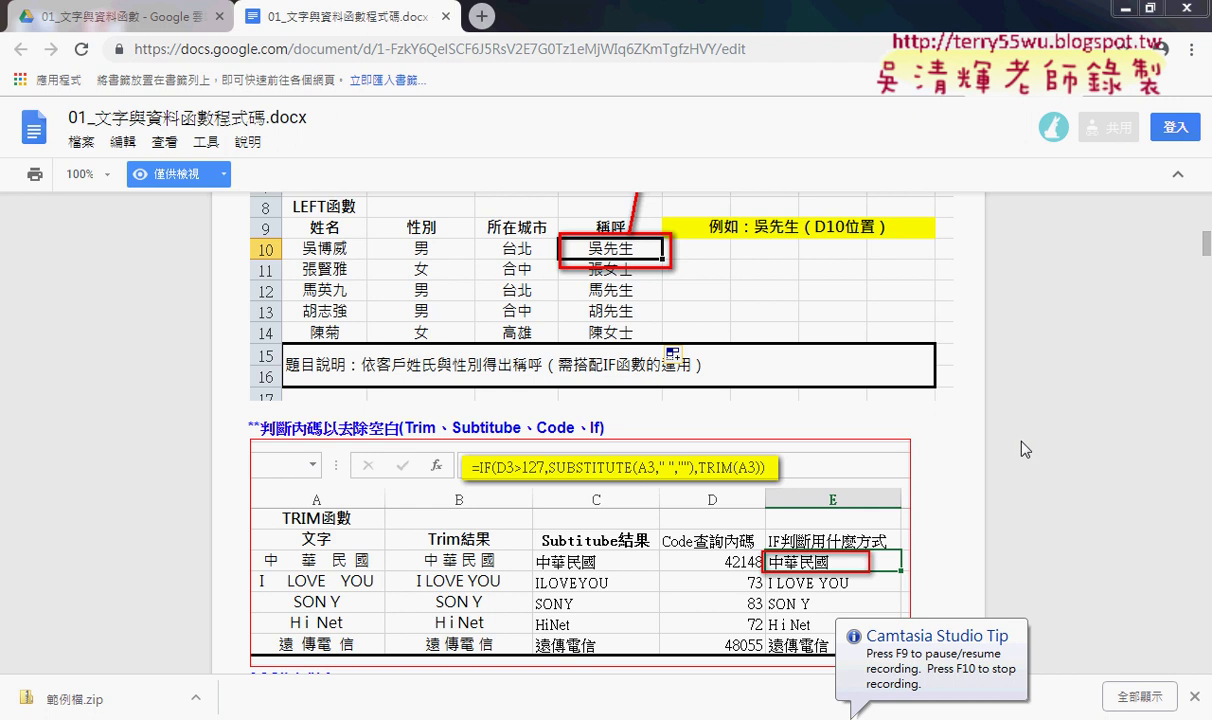
# Scroll the Google Doc to the 4.綜合練習1 exercise and select its phone-number formula line.
pyautogui.scroll(-4, 1019, 427)
pyautogui.scroll(-1, 1080, 460)
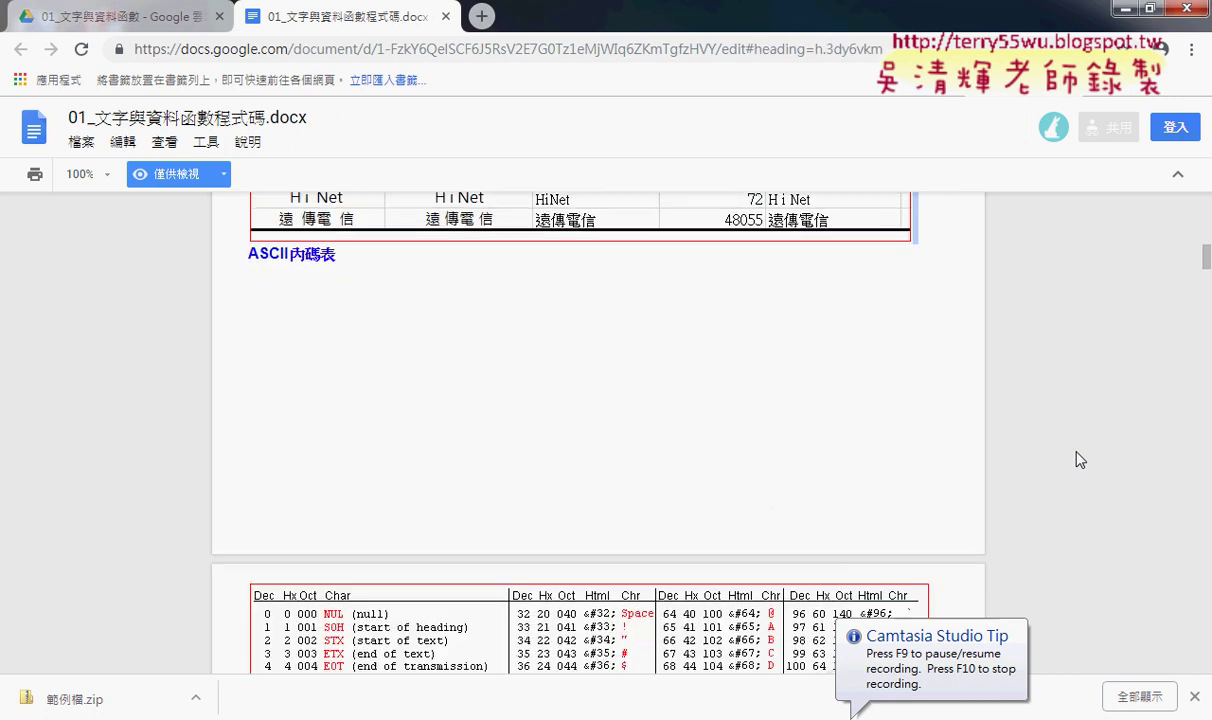
pyautogui.scroll(-5, 1080, 460)
pyautogui.scroll(-2, 1080, 460)
pyautogui.scroll(-3, 1080, 460)
pyautogui.scroll(2, 1080, 460)
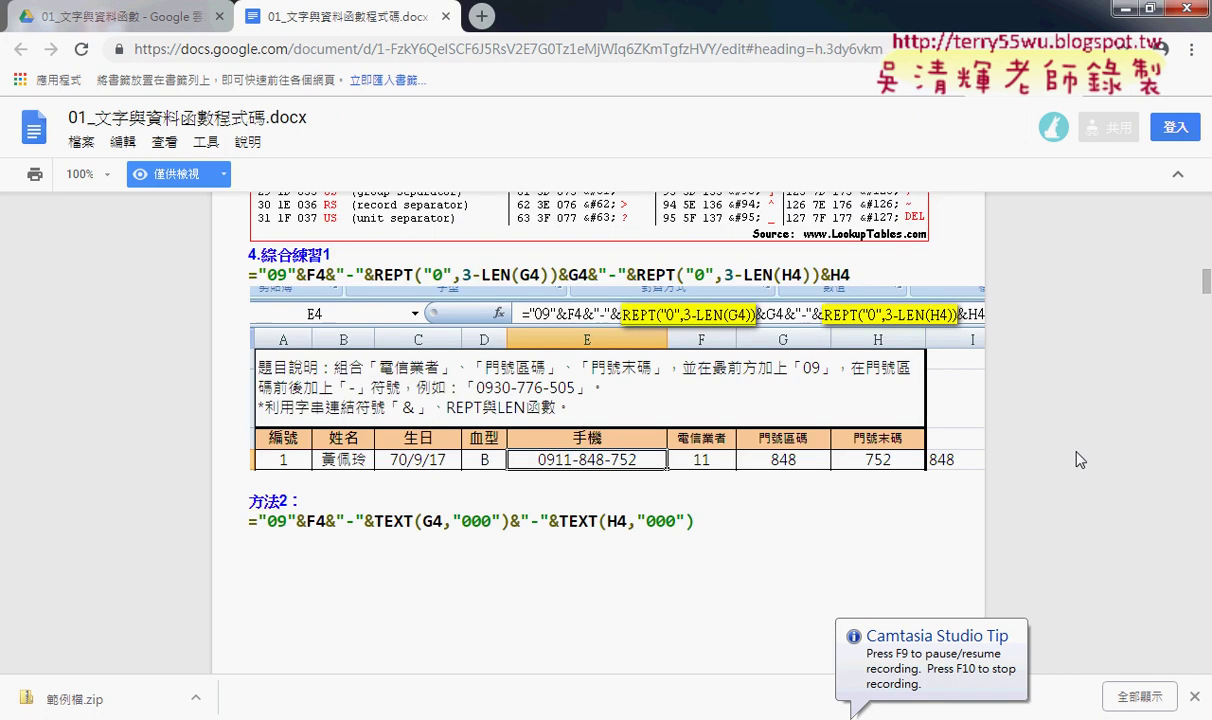
pyautogui.moveTo(240, 274); pyautogui.dragTo(349, 287)
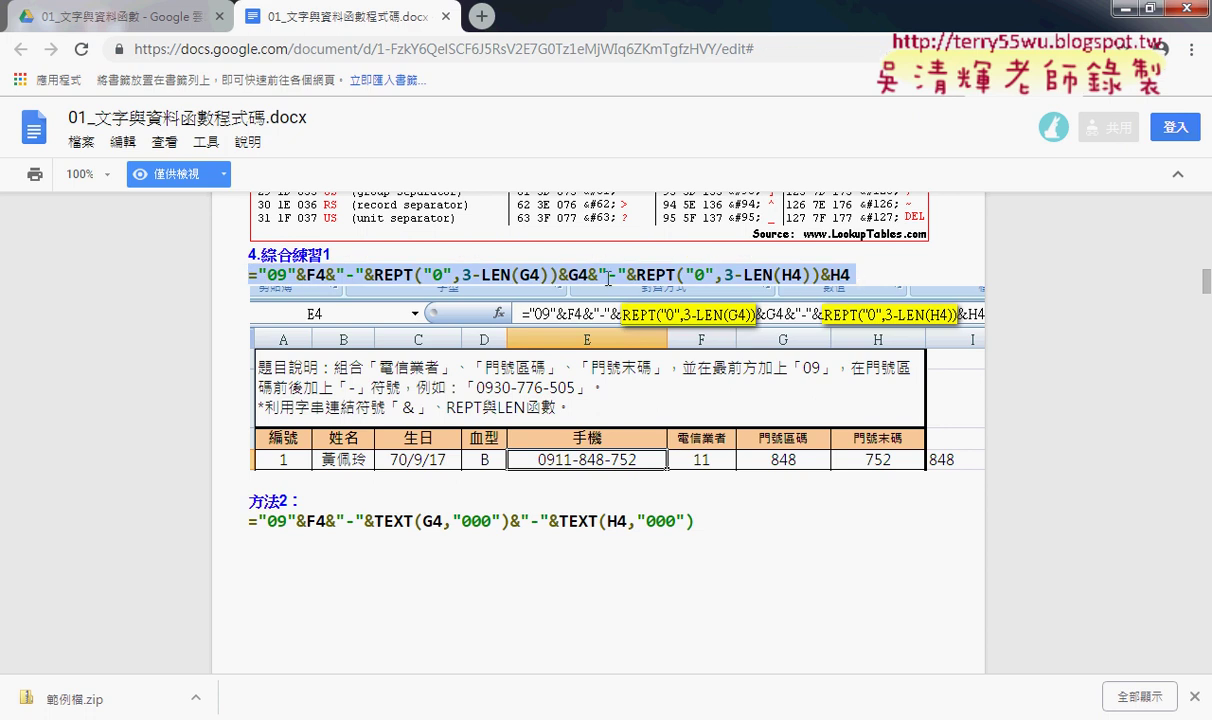
# In Excel, widen column E and enter ="09"&F4&"-" in cell E4.
pyautogui.hotkey('alt', 'Tab')
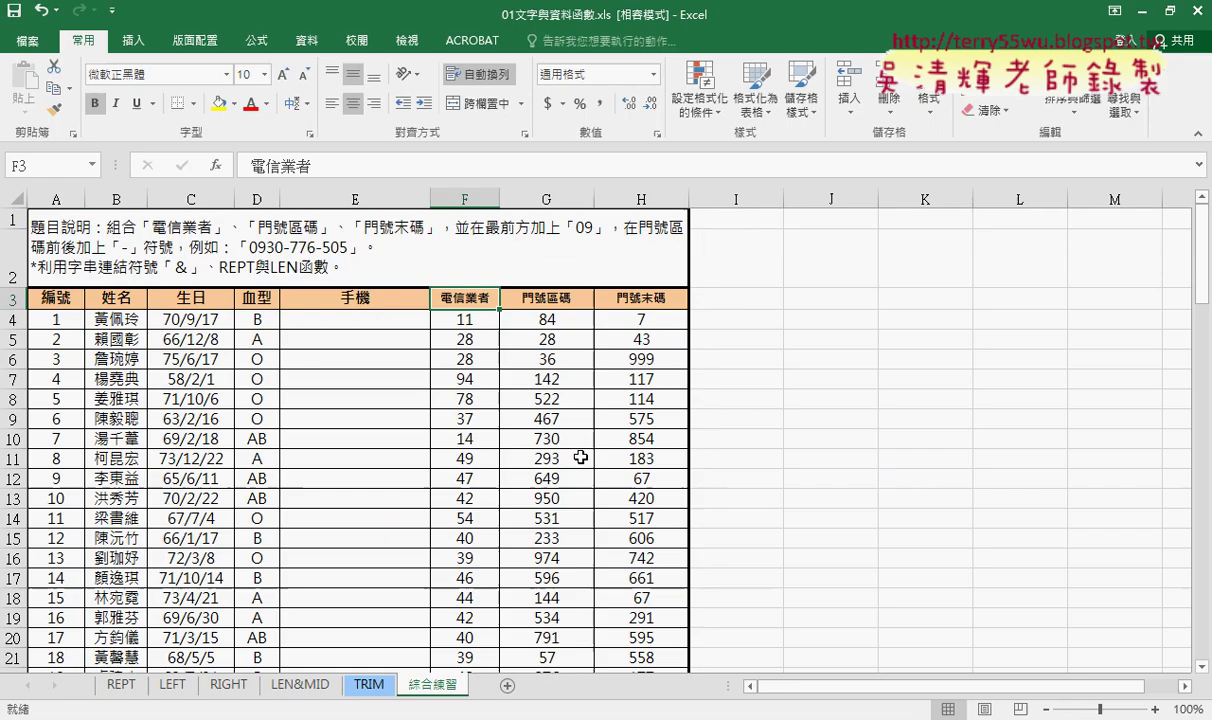
pyautogui.moveTo(449, 203); pyautogui.dragTo(453, 203)
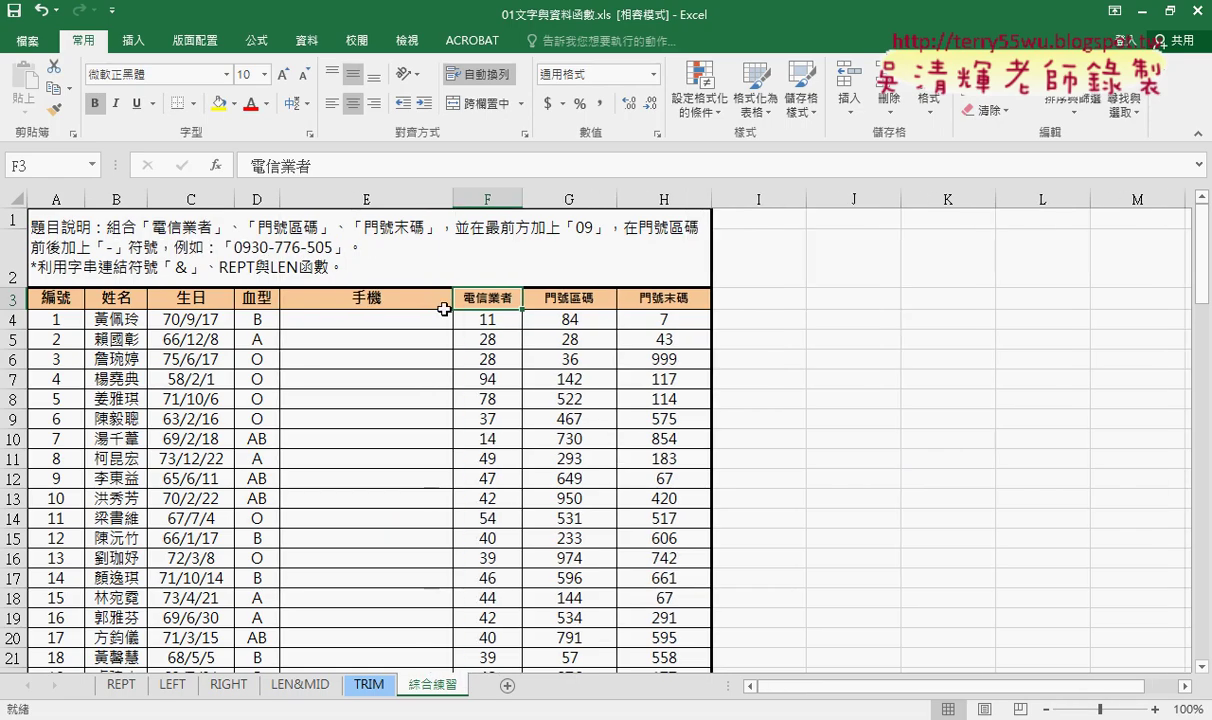
pyautogui.click(403, 318)
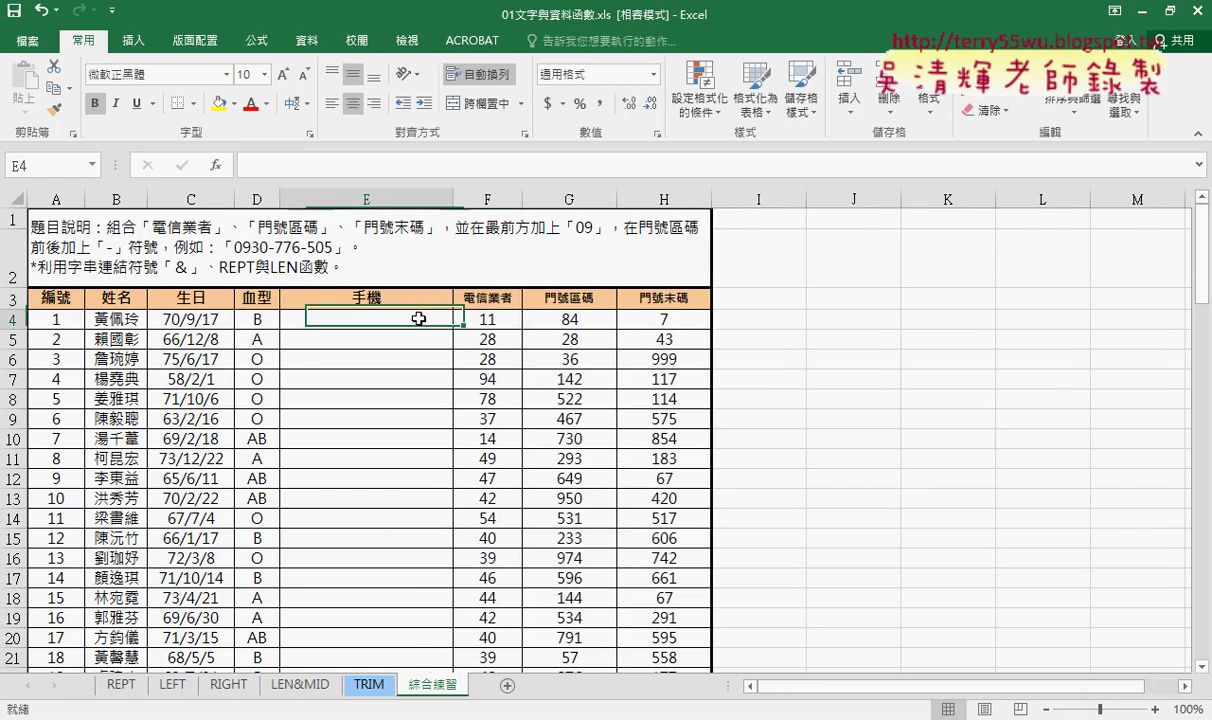
pyautogui.click(297, 168)
pyautogui.write('=')
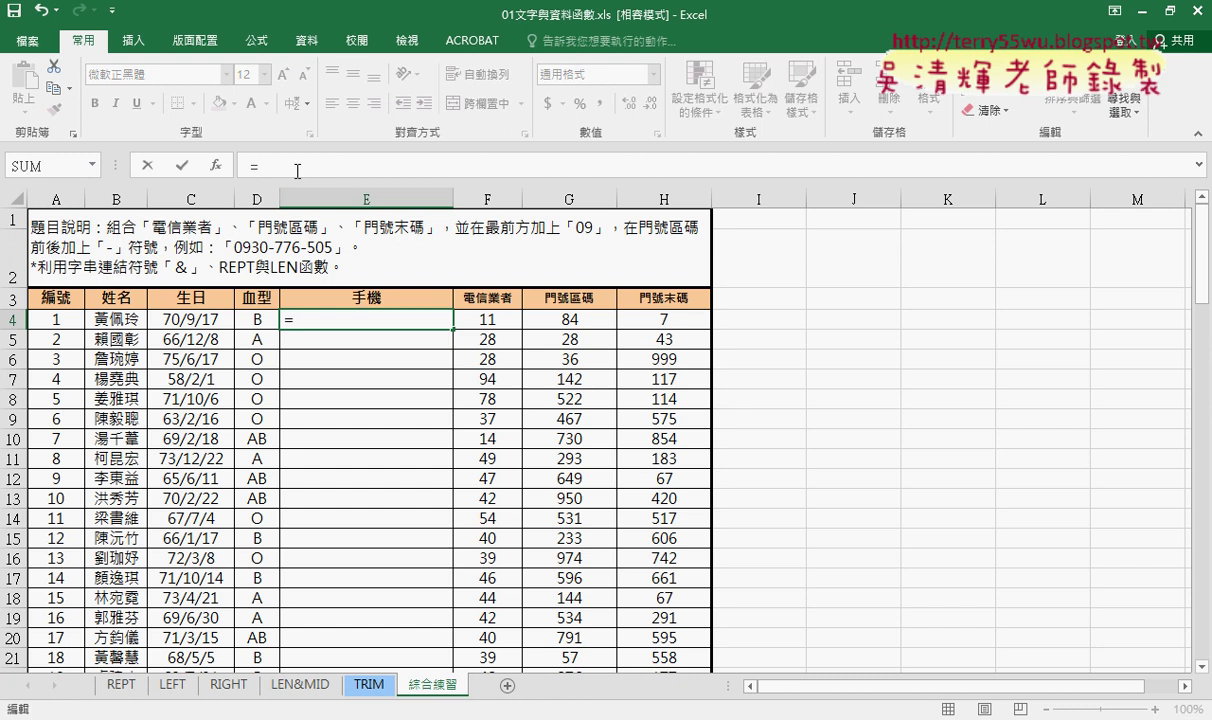
pyautogui.write('"0')
pyautogui.write('9"')
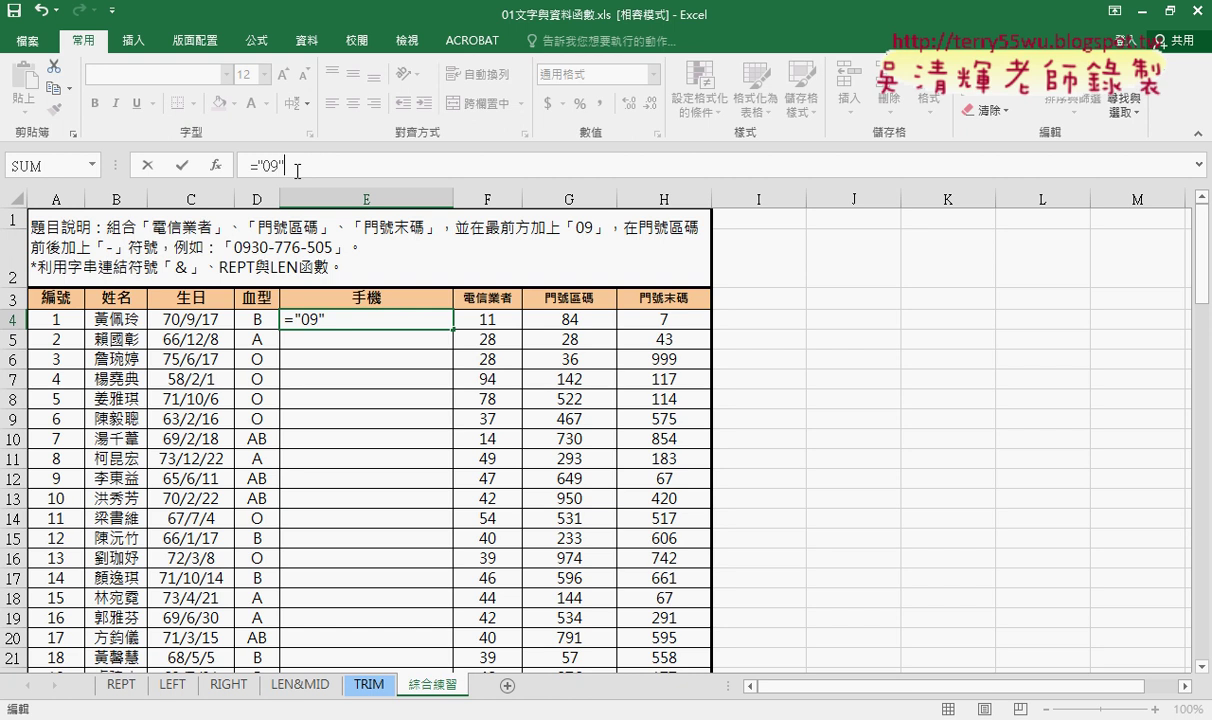
pyautogui.write('&')
pyautogui.click(502, 319)
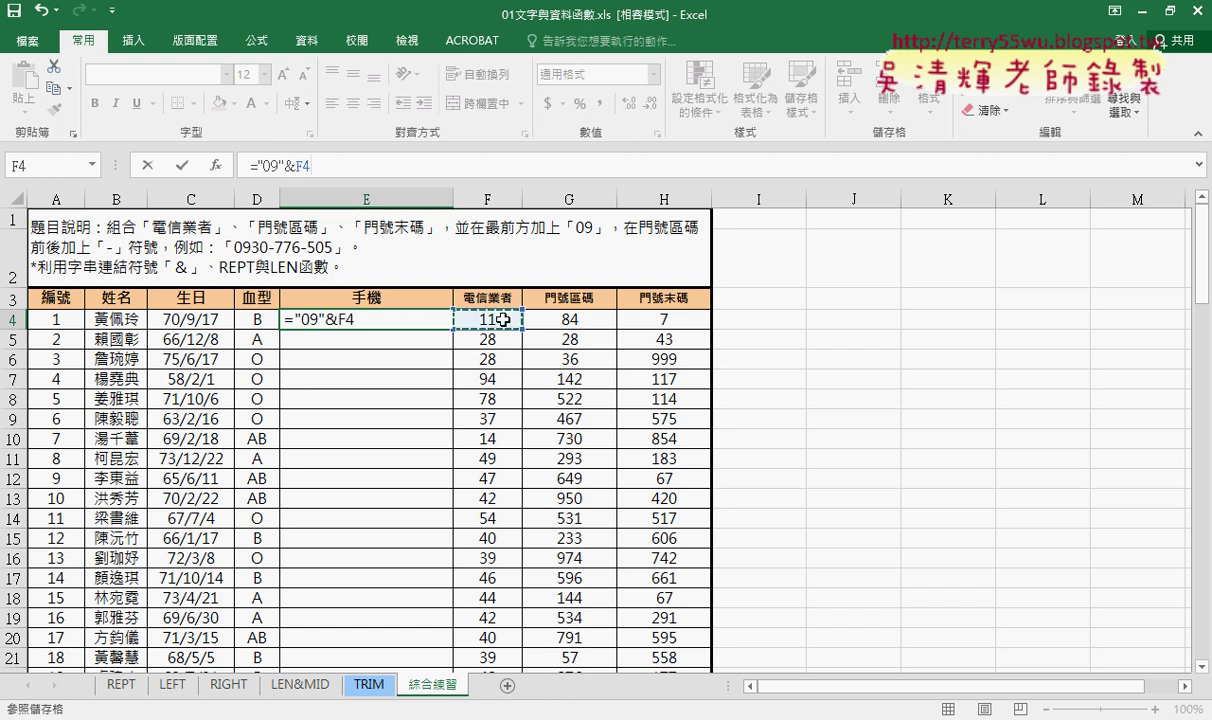
pyautogui.write('&')
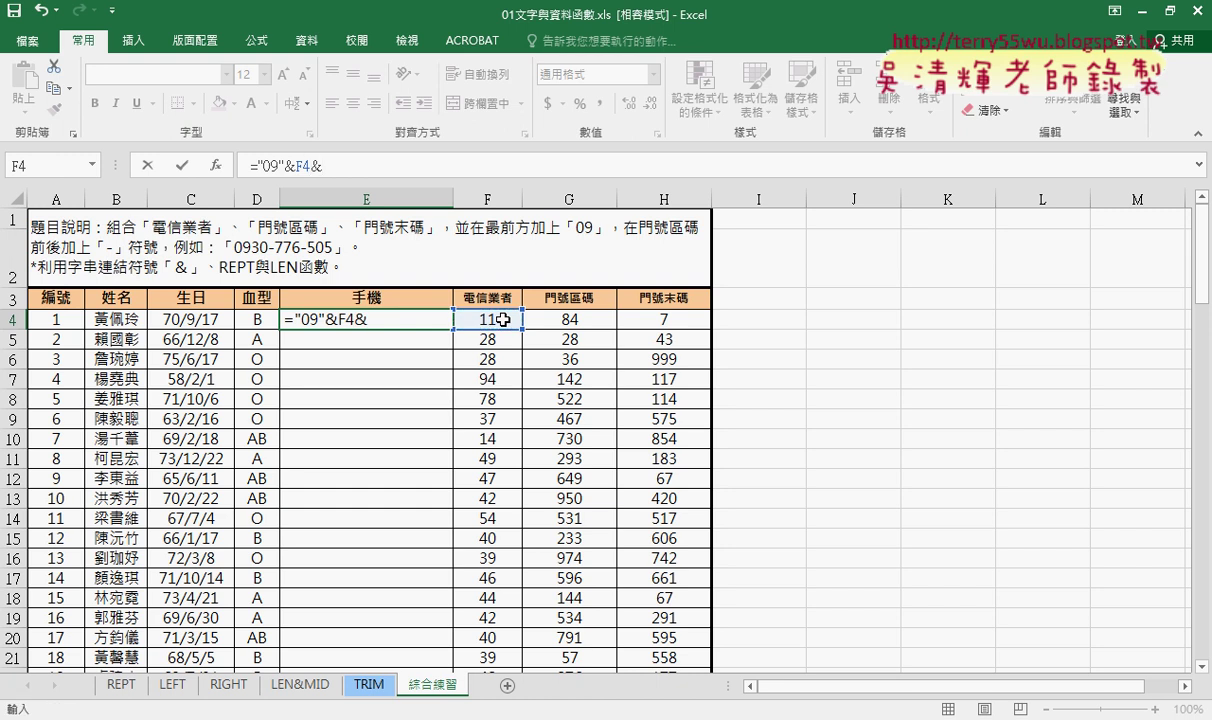
pyautogui.write('"')
pyautogui.write('-"')
pyautogui.moveTo(321, 163); pyautogui.dragTo(338, 163)
pyautogui.click(183, 166)
# Extend E4's formula with &REPT("0",3-LEN(G4)) so it shows 0911-0.
pyautogui.click(381, 163)
pyautogui.write('&')
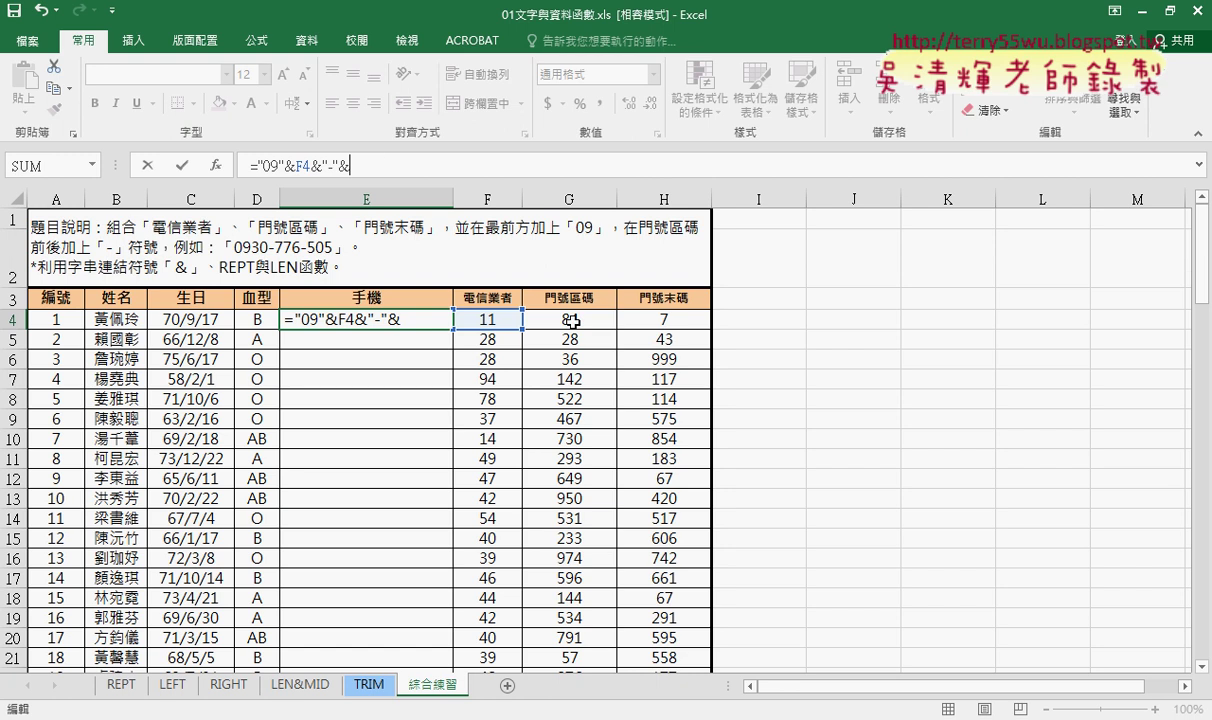
pyautogui.write('re')
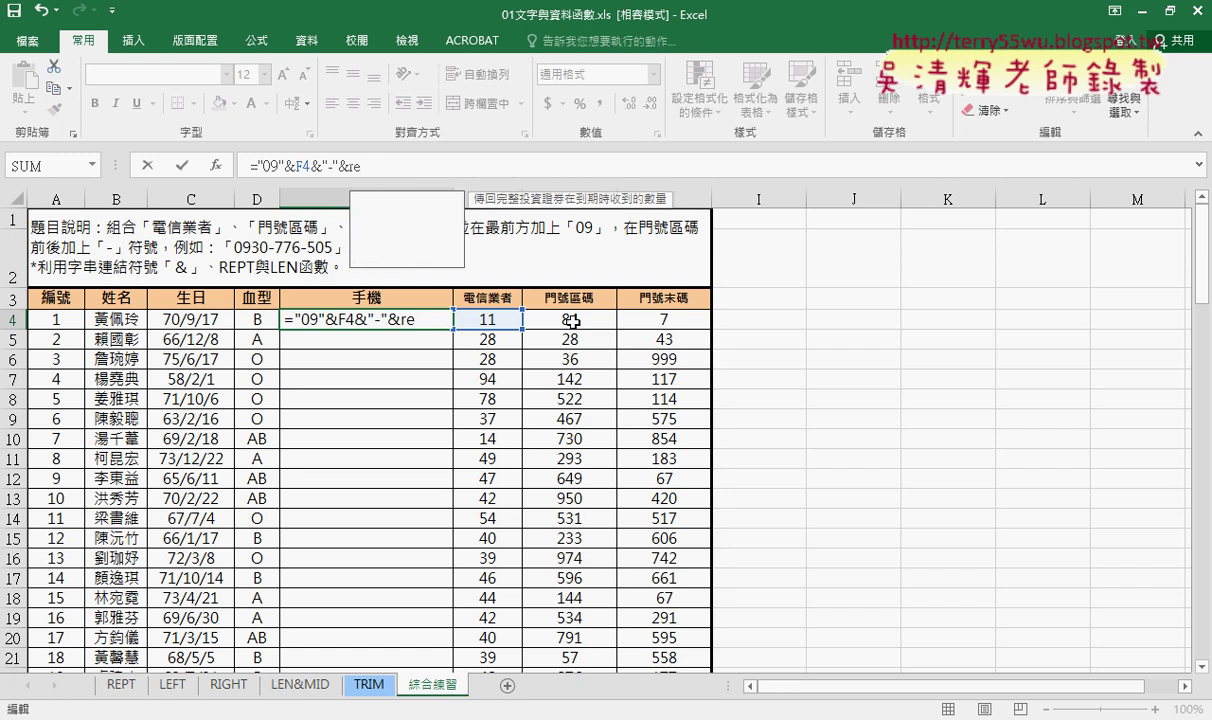
pyautogui.write('pt')
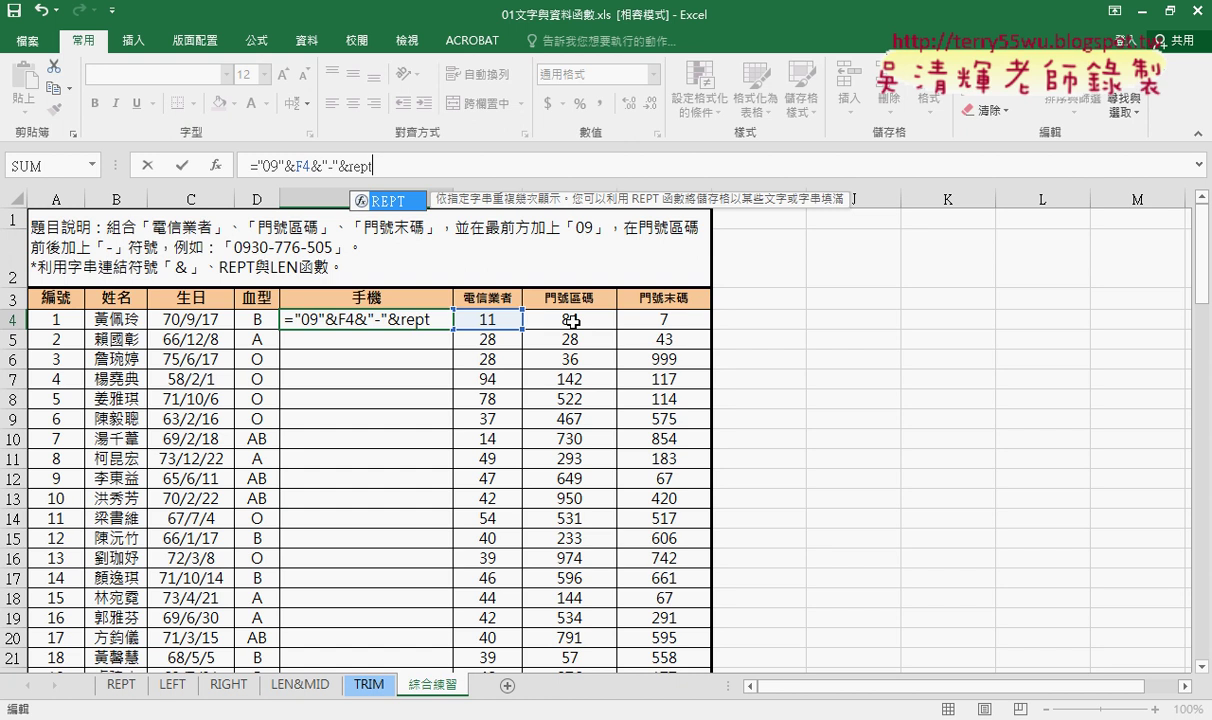
pyautogui.write('("')
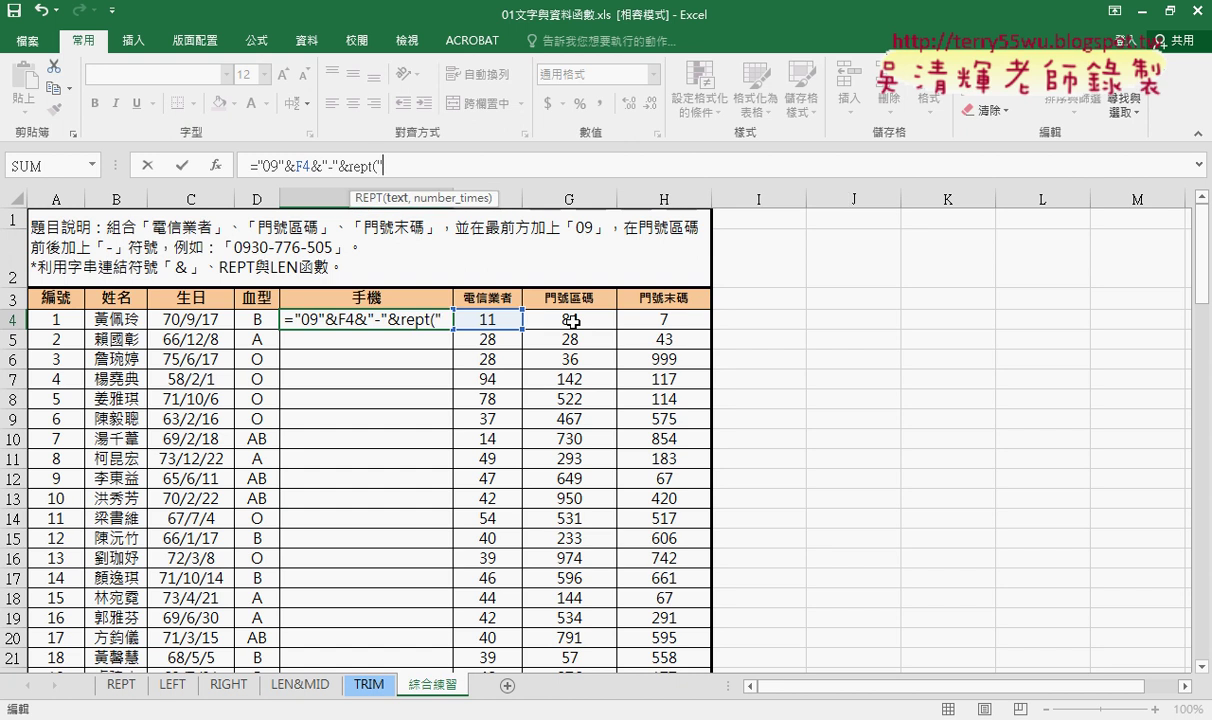
pyautogui.write('0"')
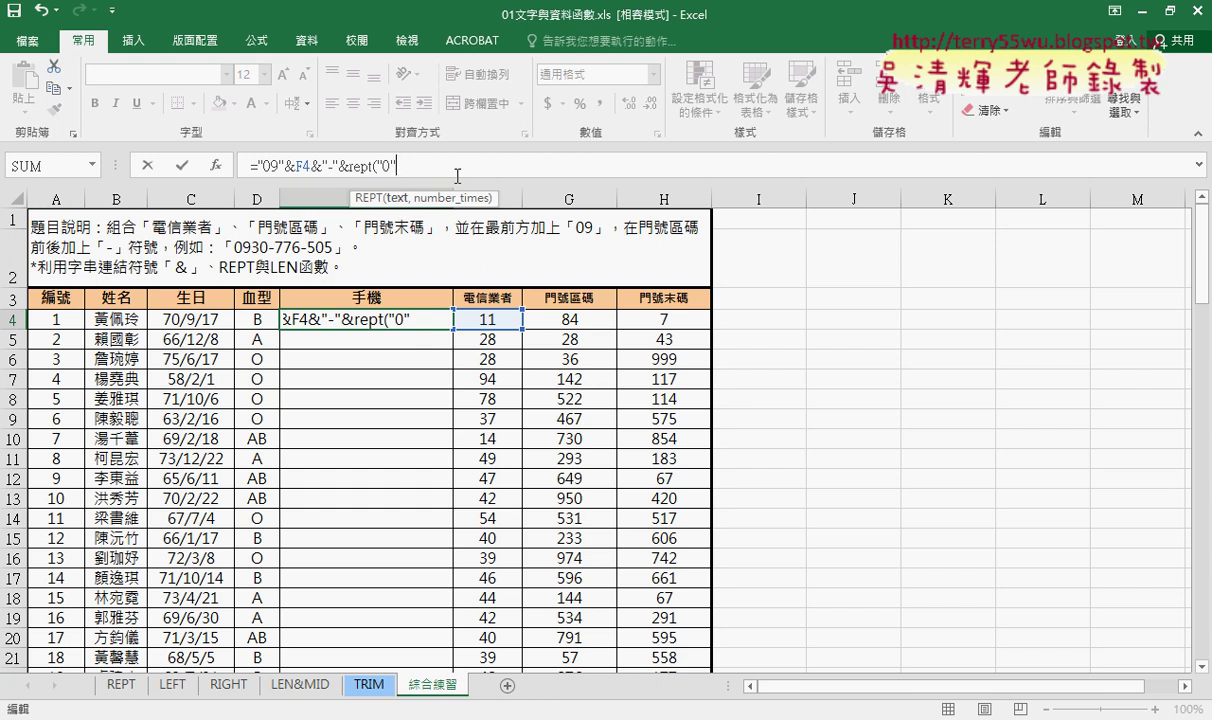
pyautogui.write(',')
pyautogui.write('len')
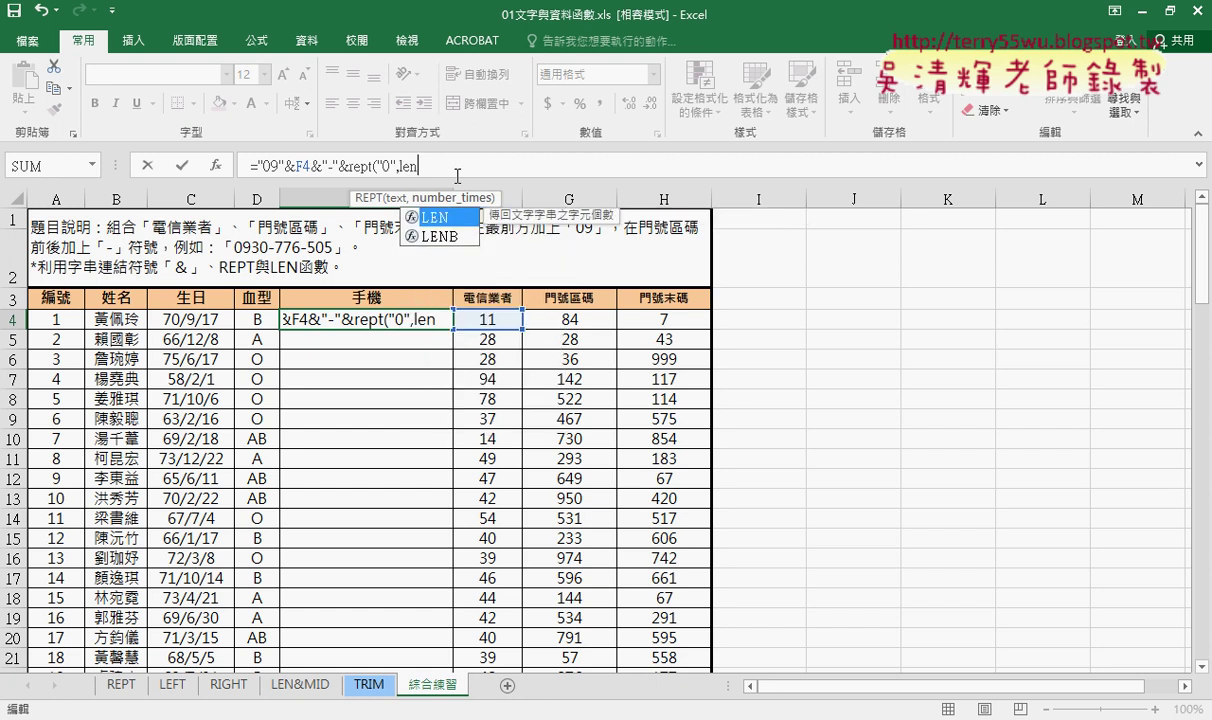
pyautogui.write('(')
pyautogui.click(571, 322)
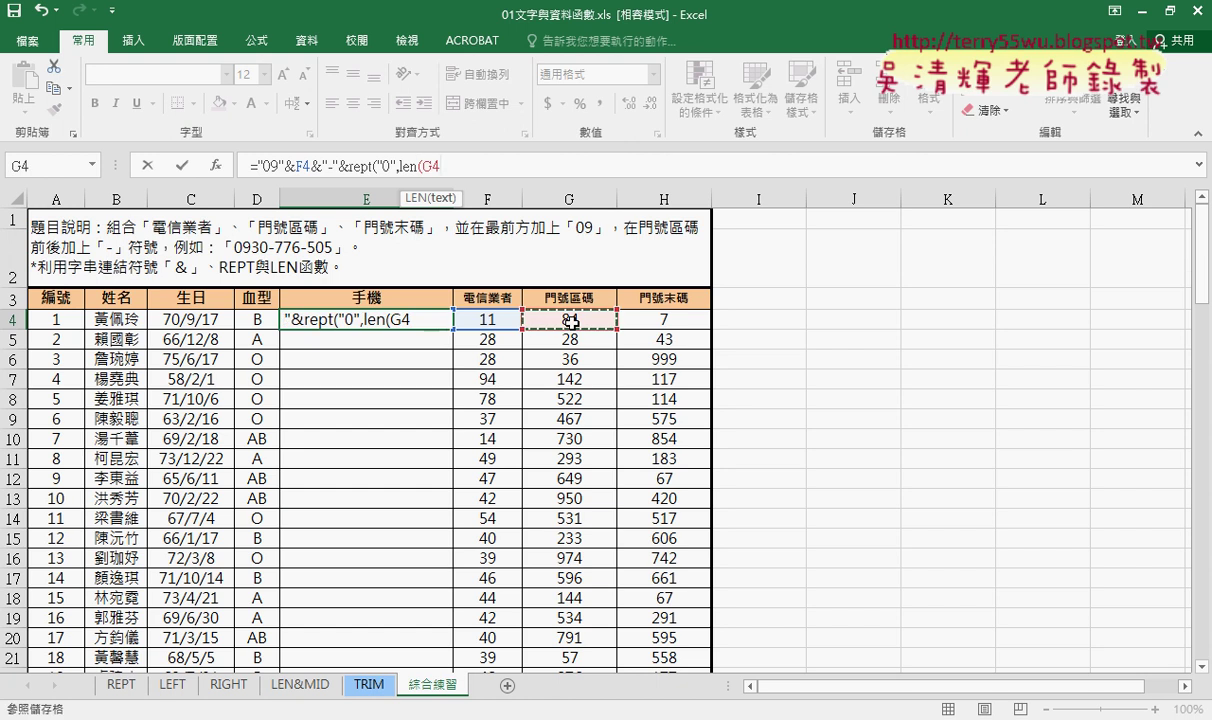
pyautogui.write(')')
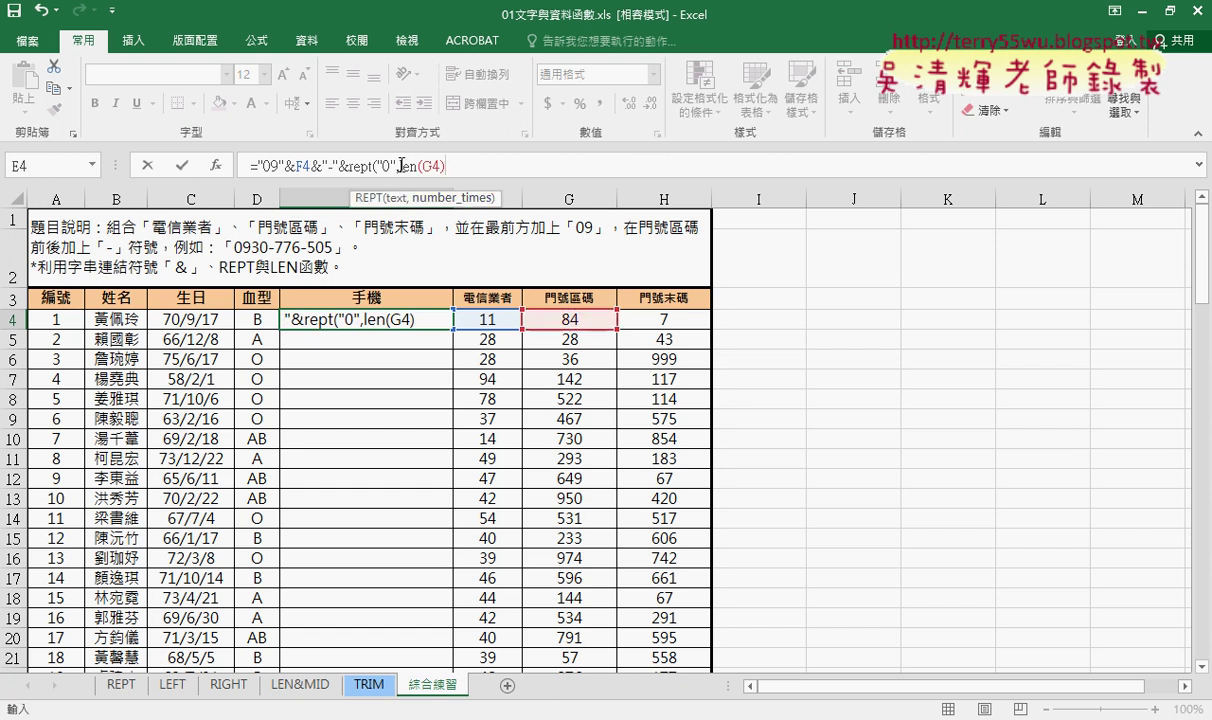
pyautogui.click(380, 156)
pyautogui.click(399, 165)
pyautogui.write('3-')
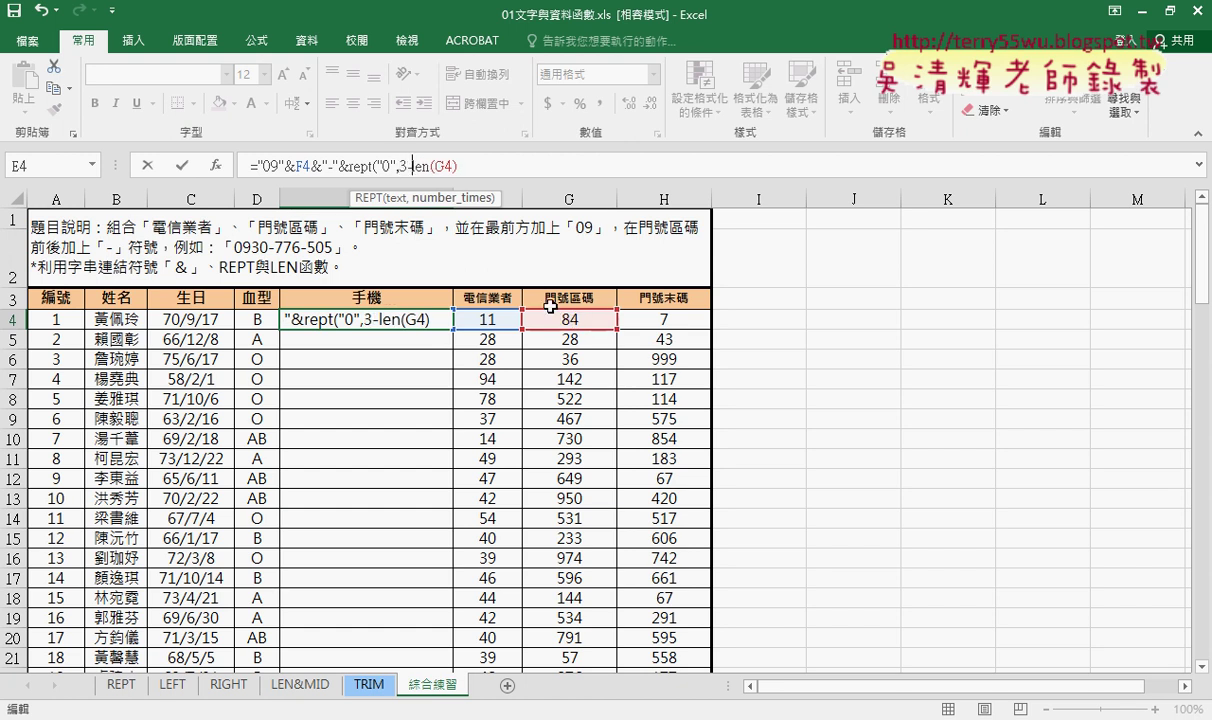
pyautogui.click(481, 163)
pyautogui.write(')')
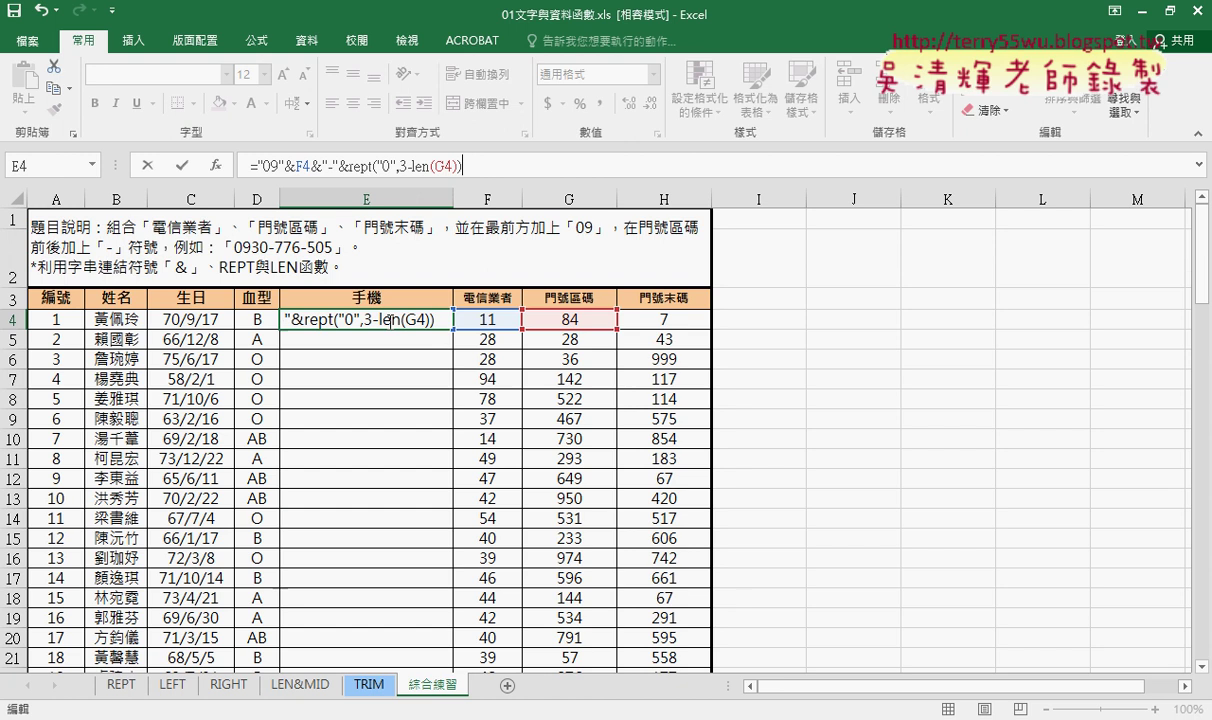
pyautogui.click(182, 166)
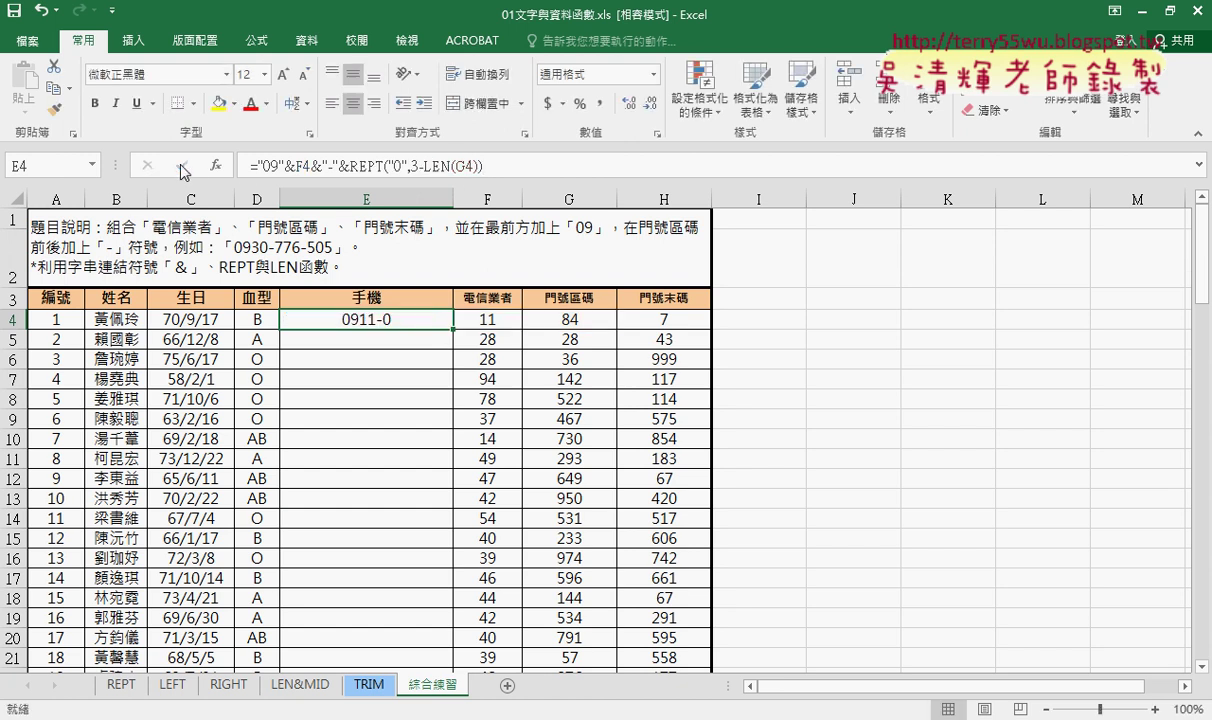
# Append G4 to E4's formula so it shows 0911-084.
pyautogui.click(530, 166)
pyautogui.write(')&')
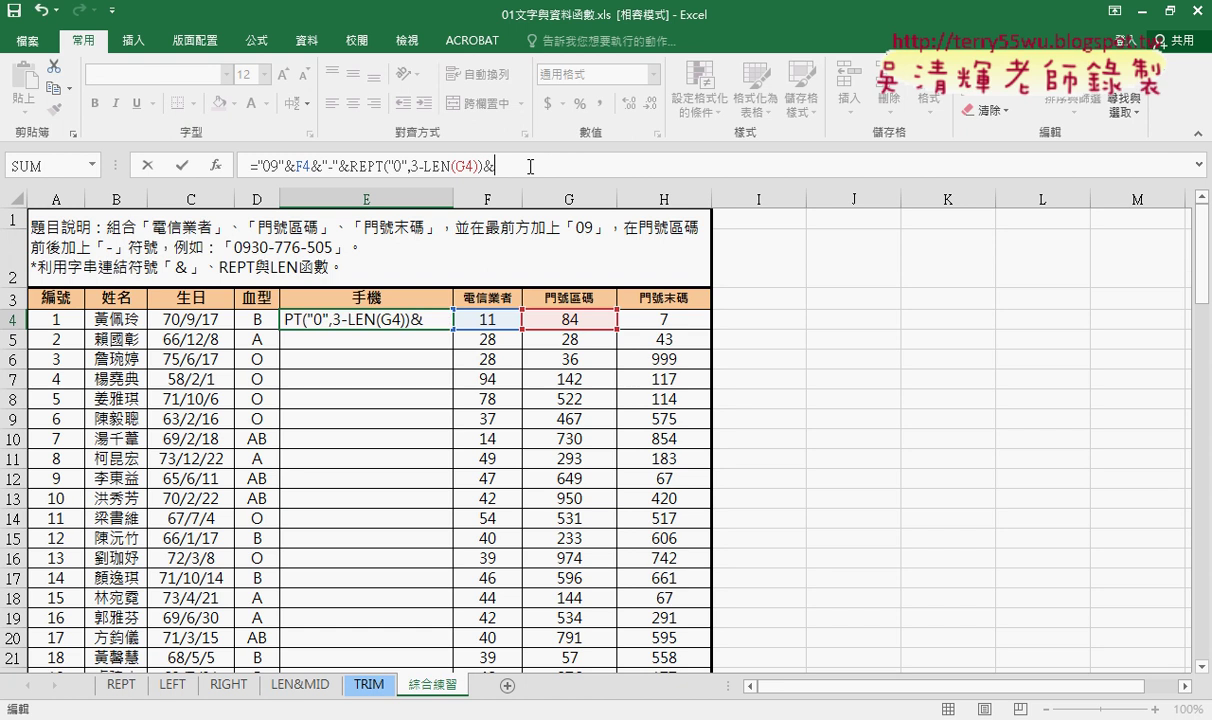
pyautogui.click(567, 322)
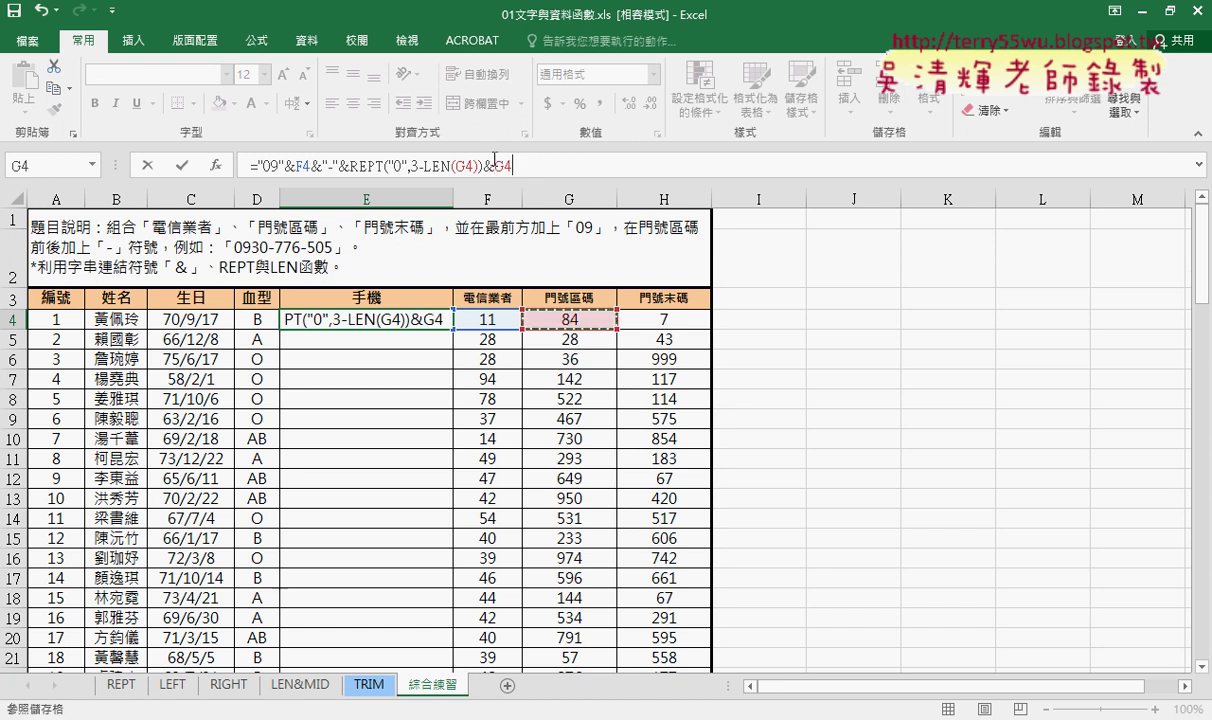
pyautogui.click(183, 166)
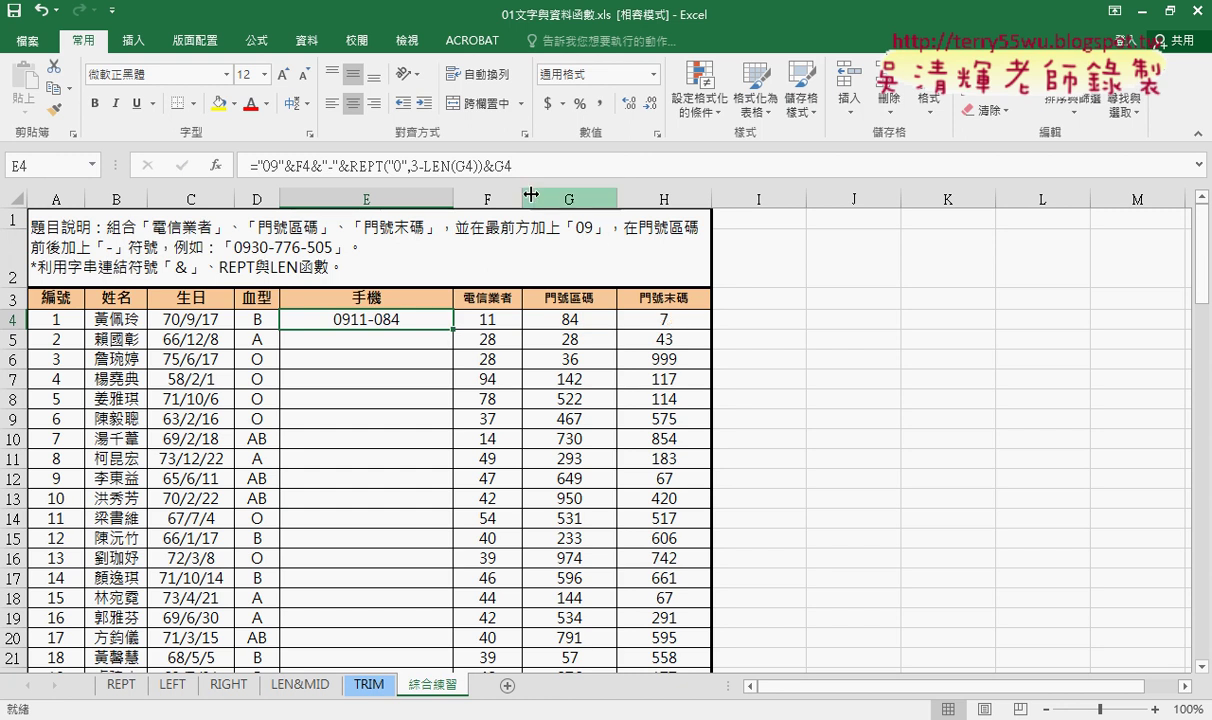
# Copy the dash and zero-padding part and paste it again at the end of E4's formula.
pyautogui.click(368, 166)
pyautogui.moveTo(368, 166); pyautogui.dragTo(487, 166)
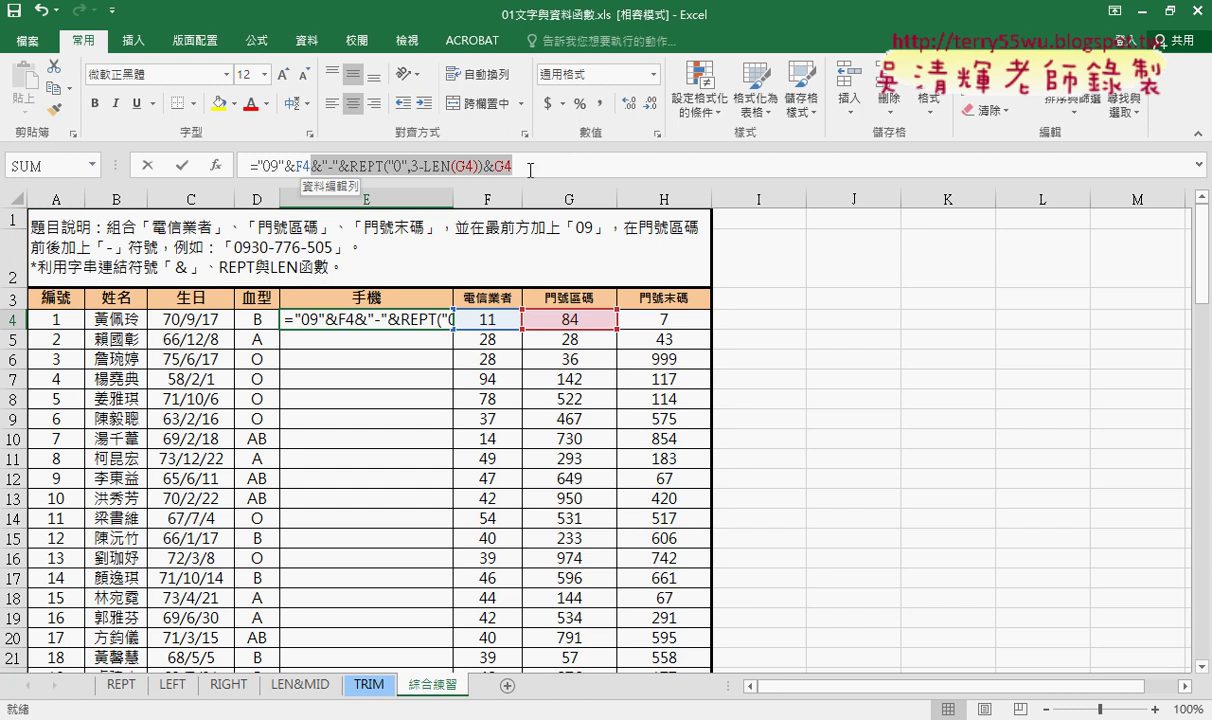
pyautogui.rightClick(452, 165)
pyautogui.press('Escape')
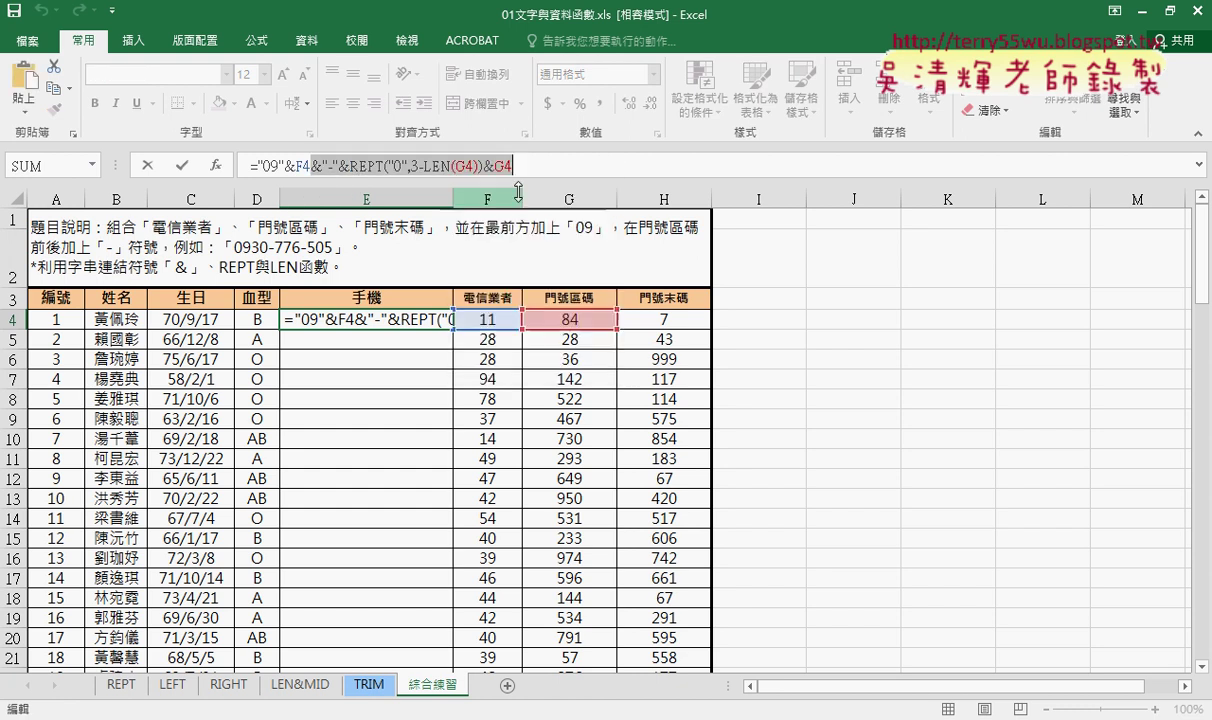
pyautogui.click(500, 165)
pyautogui.rightClick(506, 165)
pyautogui.press('Escape')
pyautogui.hotkey('ctrl', 'v')
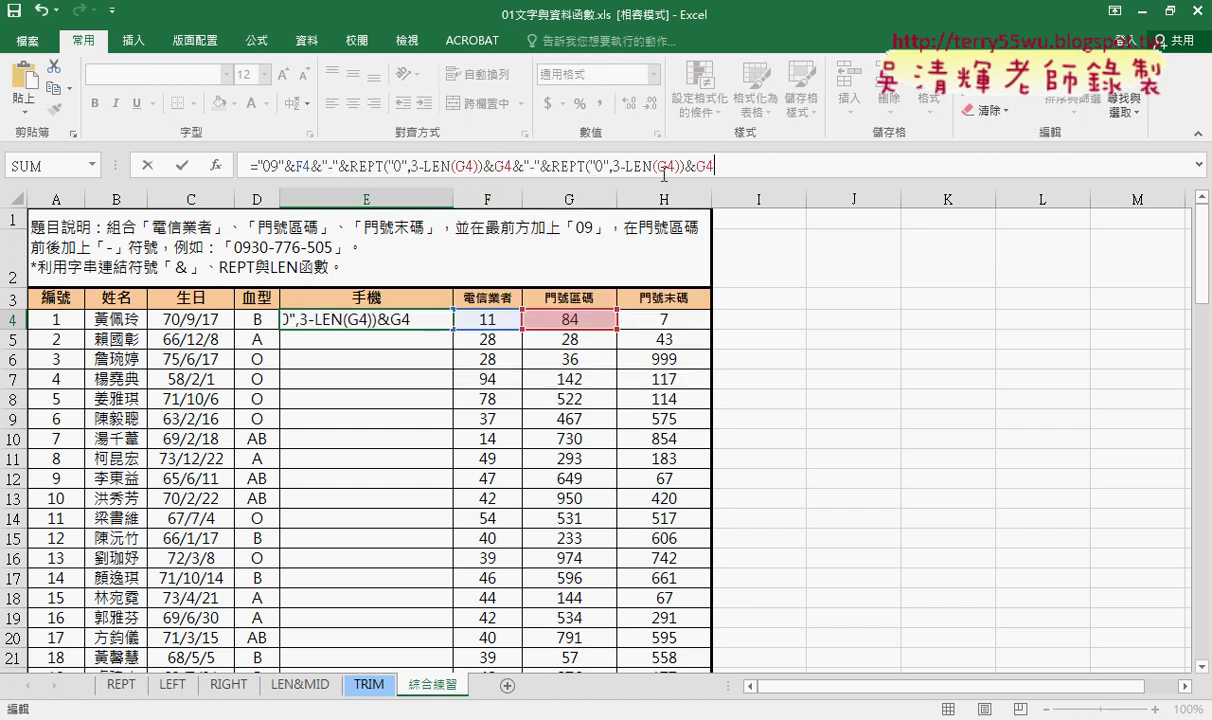
pyautogui.doubleClick(666, 166)
pyautogui.click(667, 318)
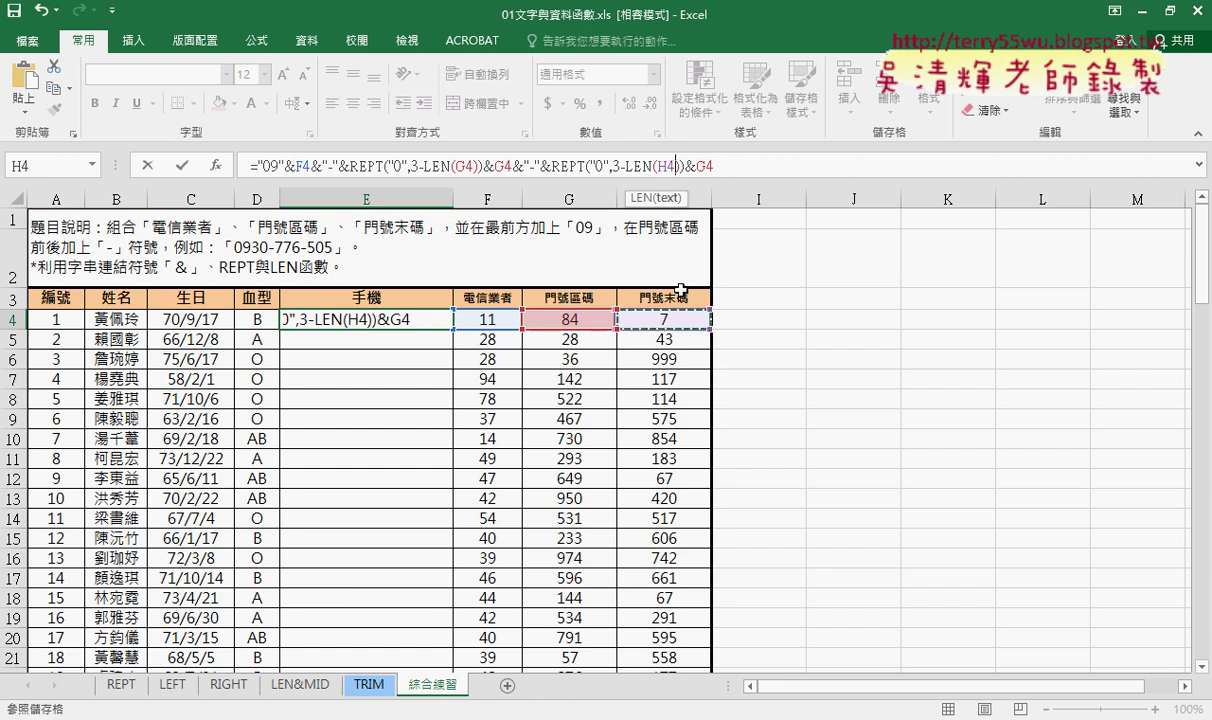
pyautogui.doubleClick(705, 166)
pyautogui.click(680, 319)
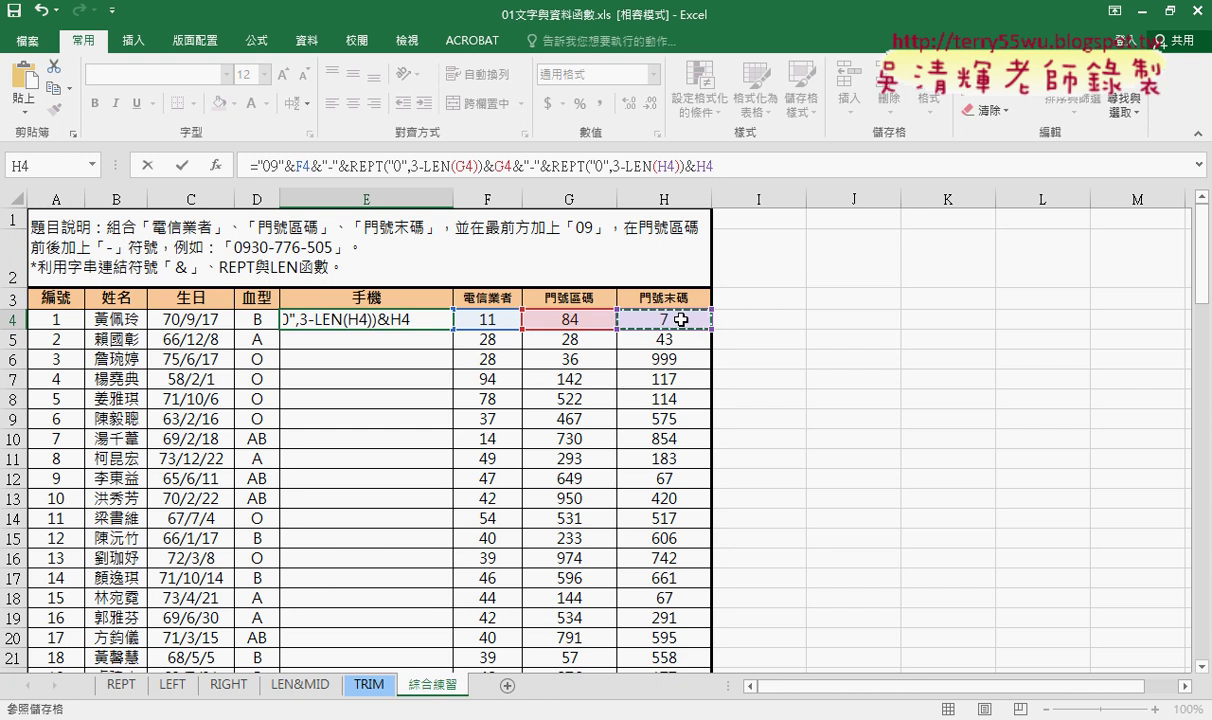
pyautogui.click(178, 165)
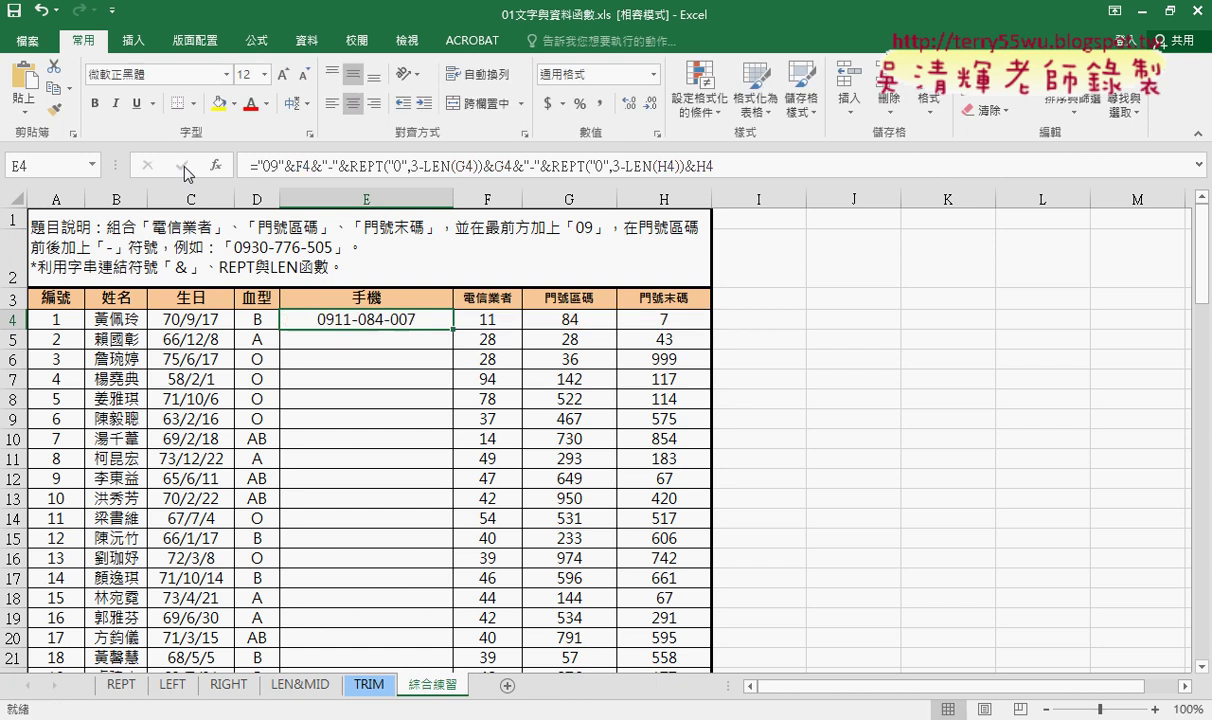
pyautogui.doubleClick(452, 329)
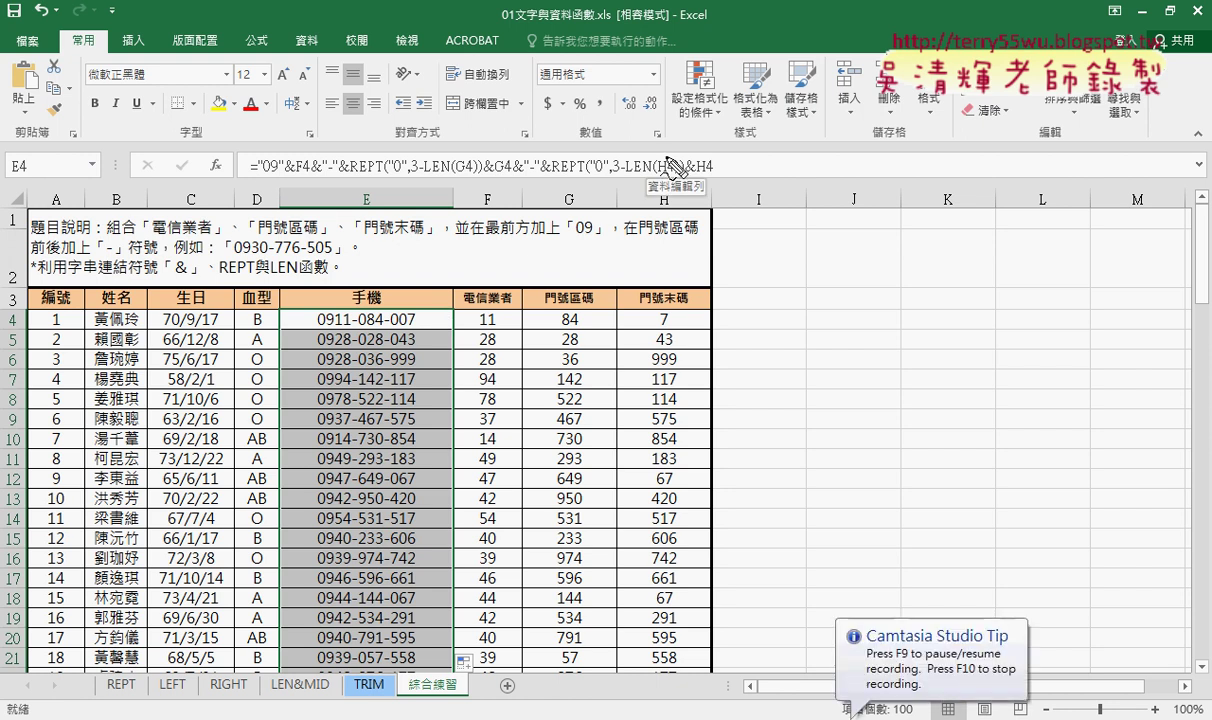
pyautogui.moveTo(256, 172); pyautogui.dragTo(540, 172)
pyautogui.moveTo(597, 145); pyautogui.dragTo(520, 195)
pyautogui.moveTo(510, 148); pyautogui.dragTo(632, 205)
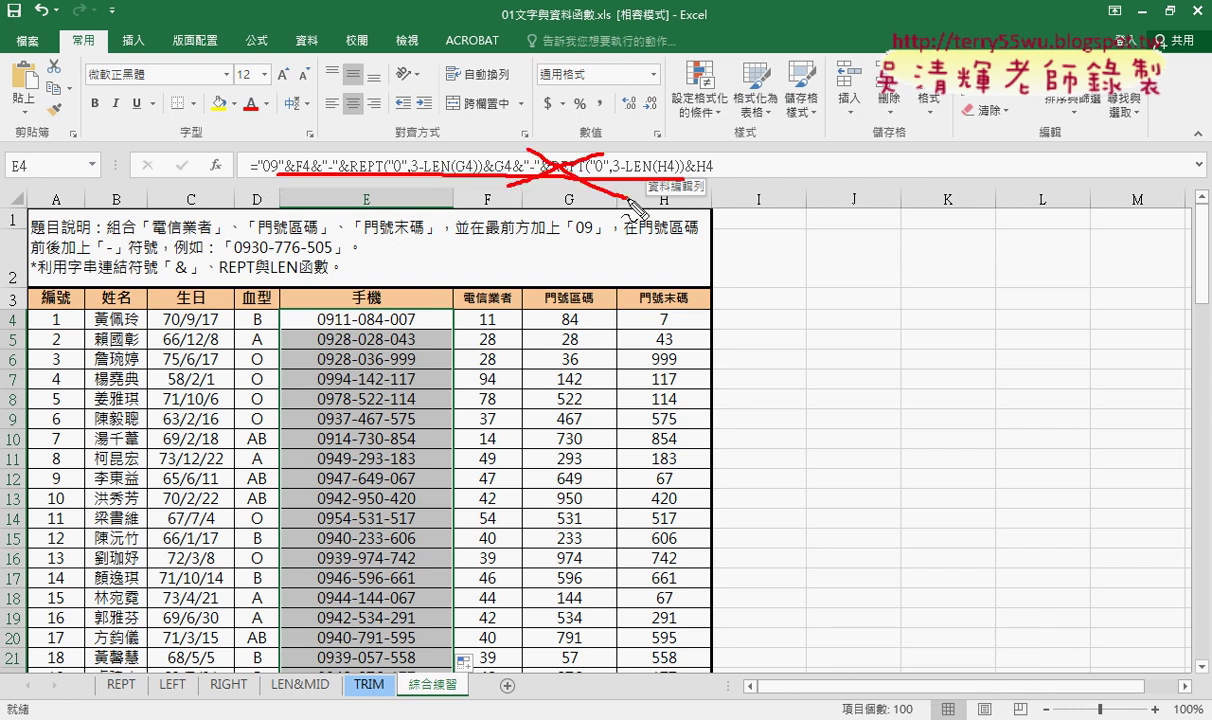
pyautogui.moveTo(739, 270); pyautogui.dragTo(745, 315)
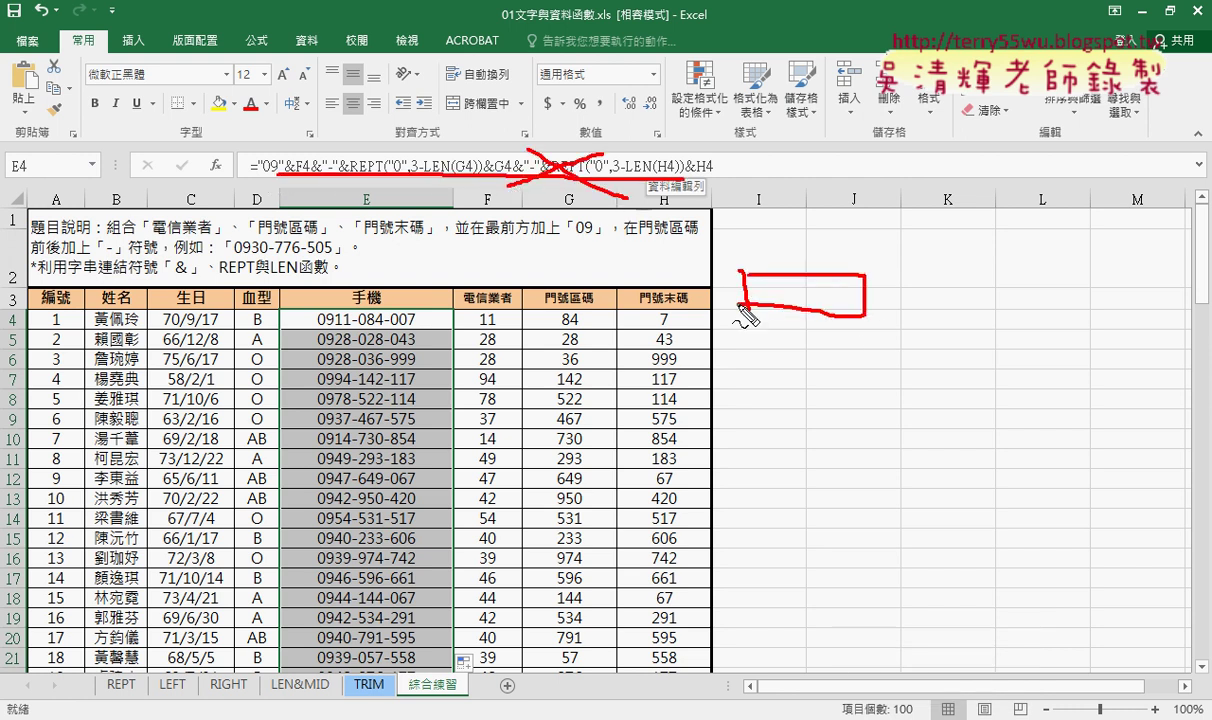
pyautogui.moveTo(394, 314)
pyautogui.mouseDown()
pyautogui.moveTo(386, 437)
pyautogui.moveTo(410, 412)
pyautogui.mouseUp()
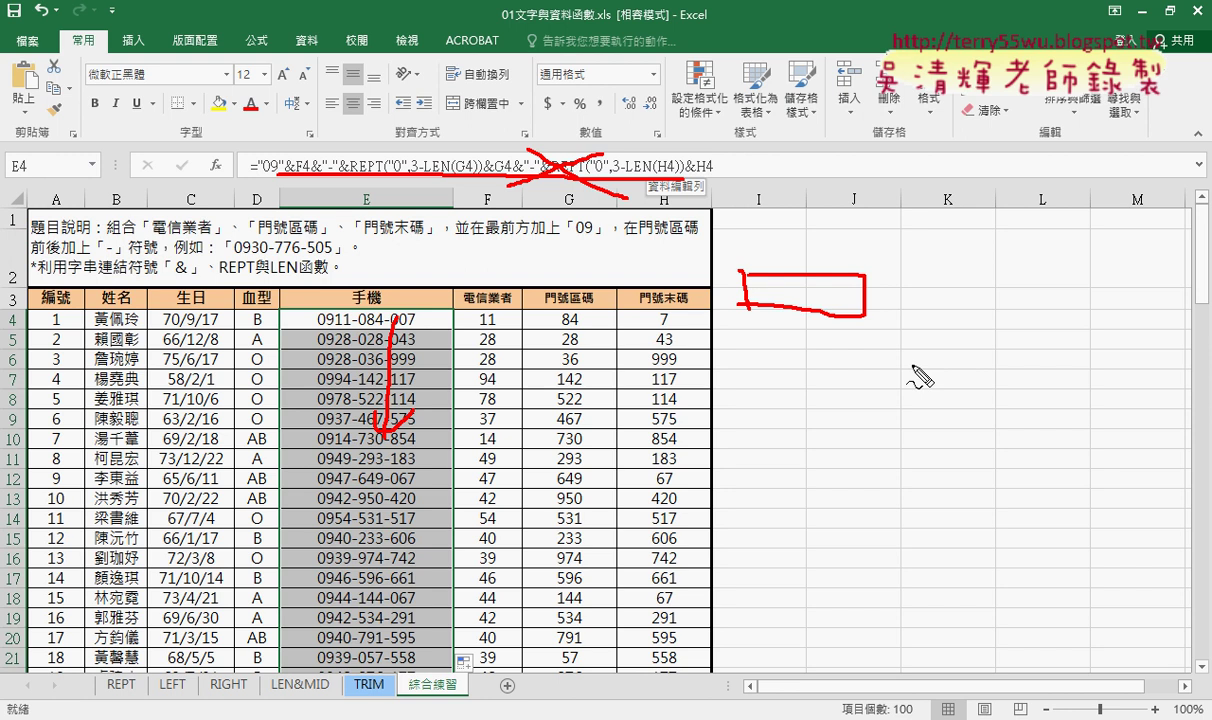
pyautogui.press('Escape')
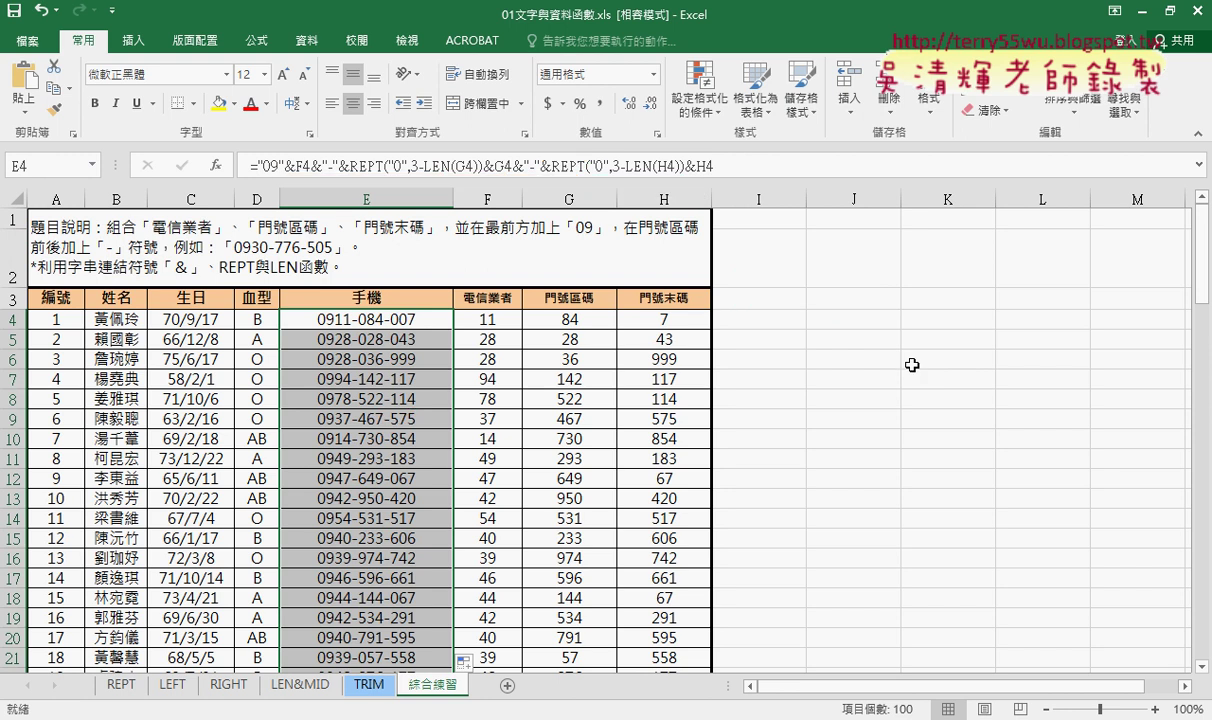
# Select E4 and Ctrl-drag the 綜合練習 tab to place a copy after the original.
pyautogui.click(360, 322)
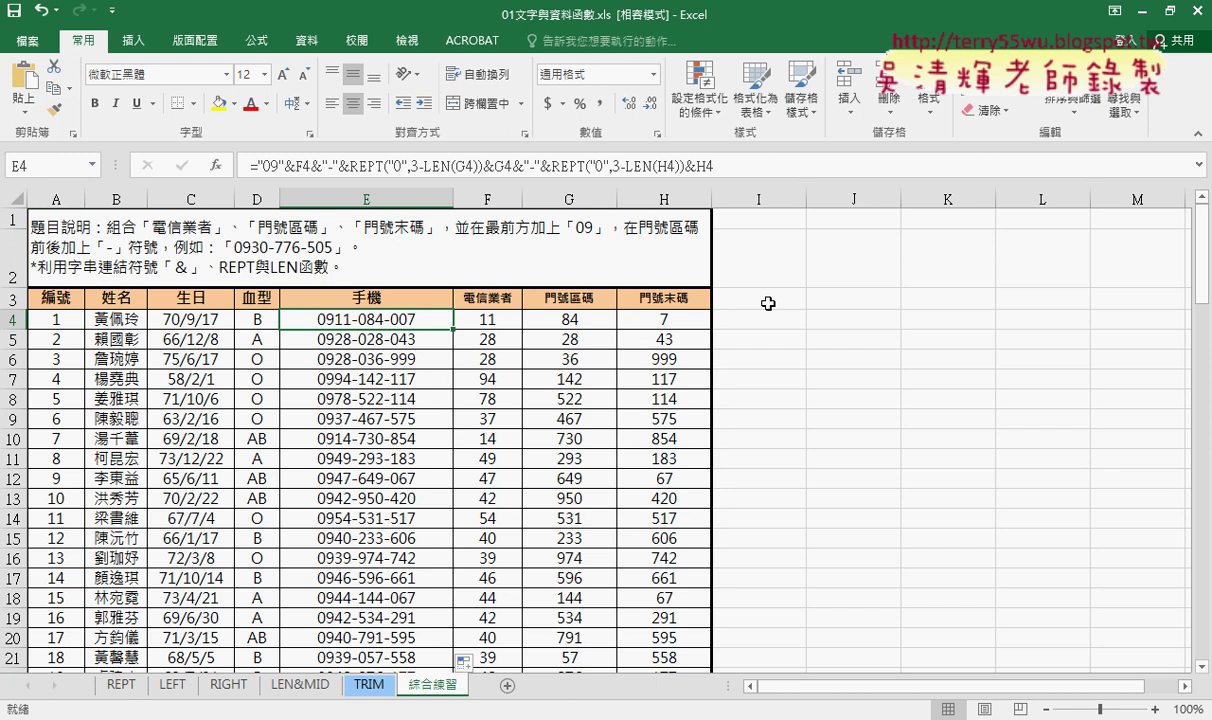
pyautogui.moveTo(441, 693); pyautogui.dragTo(495, 681)
pyautogui.moveTo(497, 683); pyautogui.dragTo(505, 685)
pyautogui.moveTo(505, 685); pyautogui.dragTo(562, 683)
pyautogui.moveTo(561, 682); pyautogui.dragTo(500, 688)
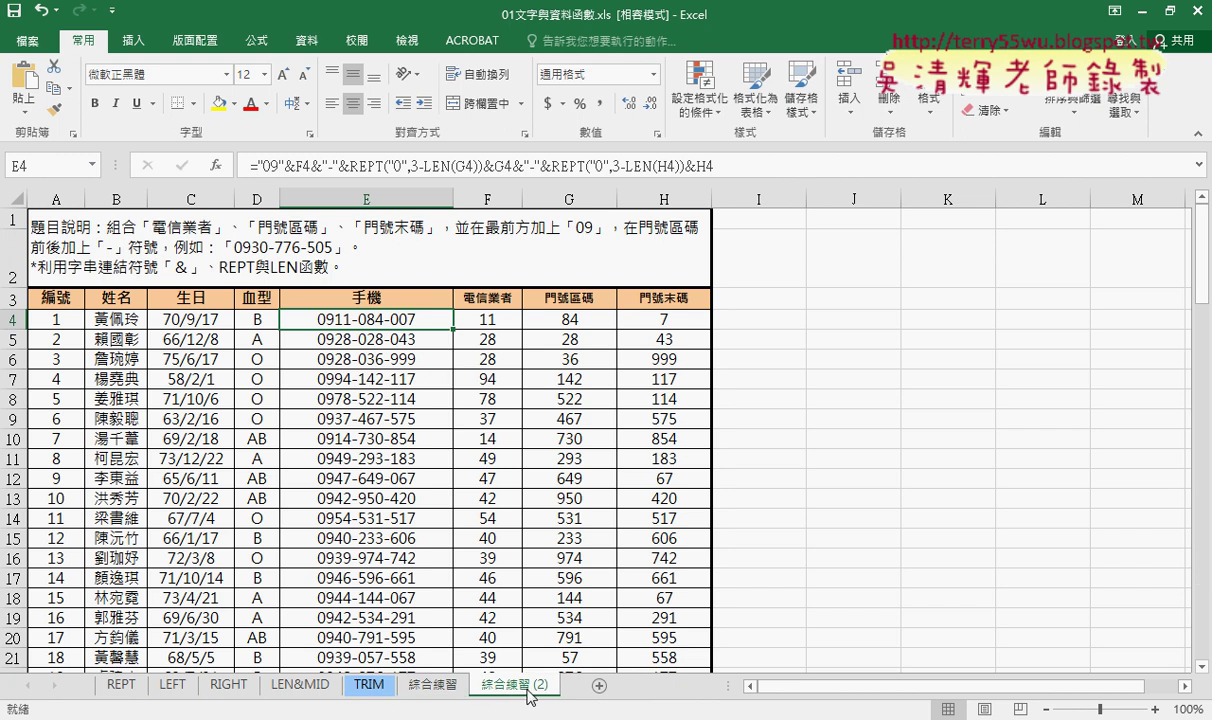
# Rename the copied sheet 綜合練習 (TEXT) and return to the original 綜合練習 sheet.
pyautogui.keyDown('ctrl'); pyautogui.click(455, 686); pyautogui.keyUp('ctrl')
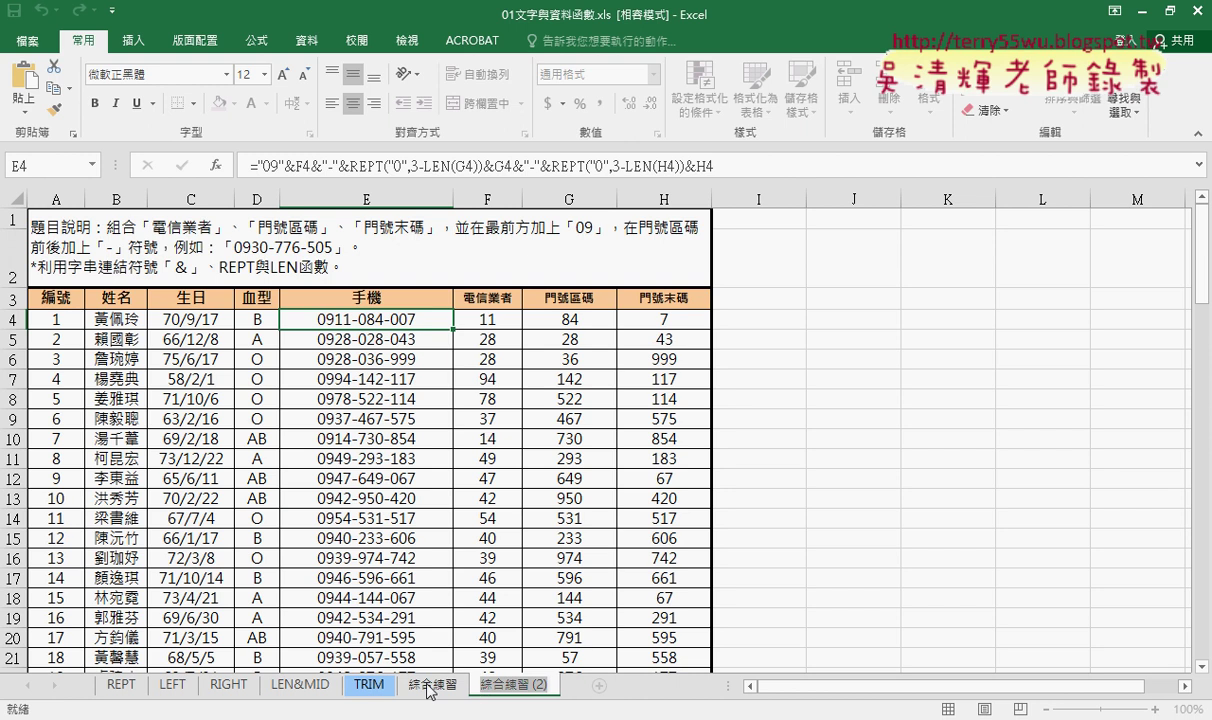
pyautogui.doubleClick(514, 685)
pyautogui.press('BackSpace')
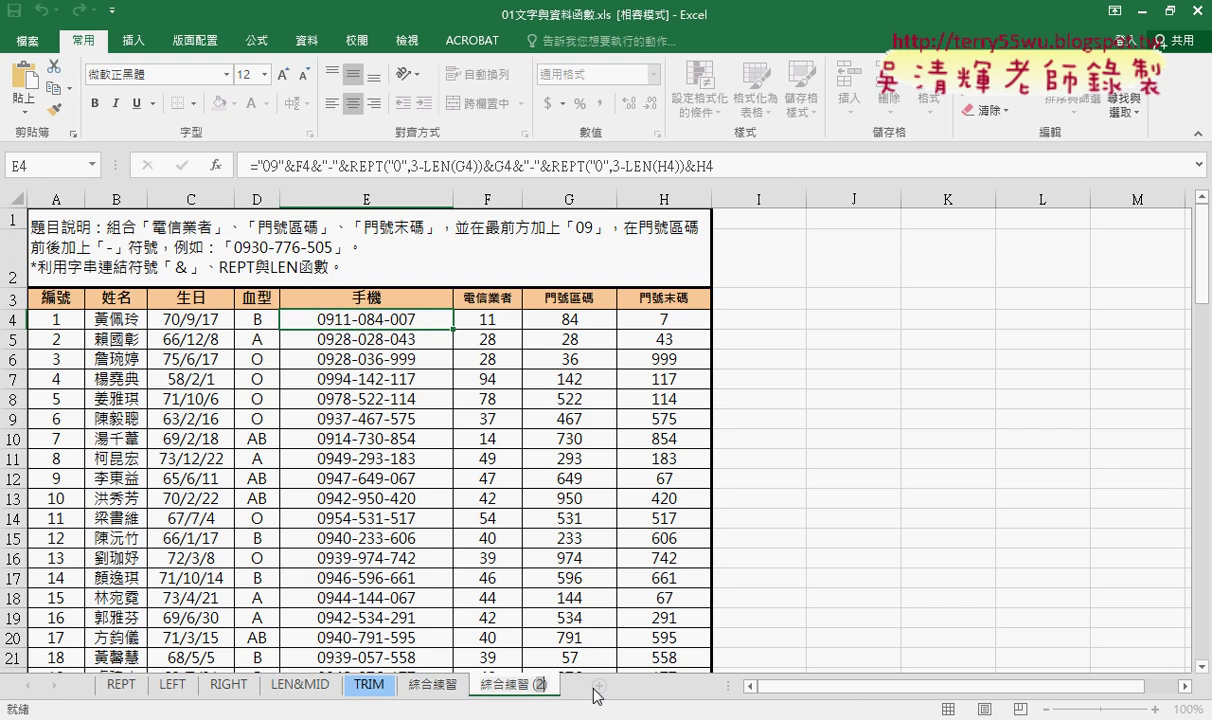
pyautogui.press('BackSpace')
pyautogui.write('T')
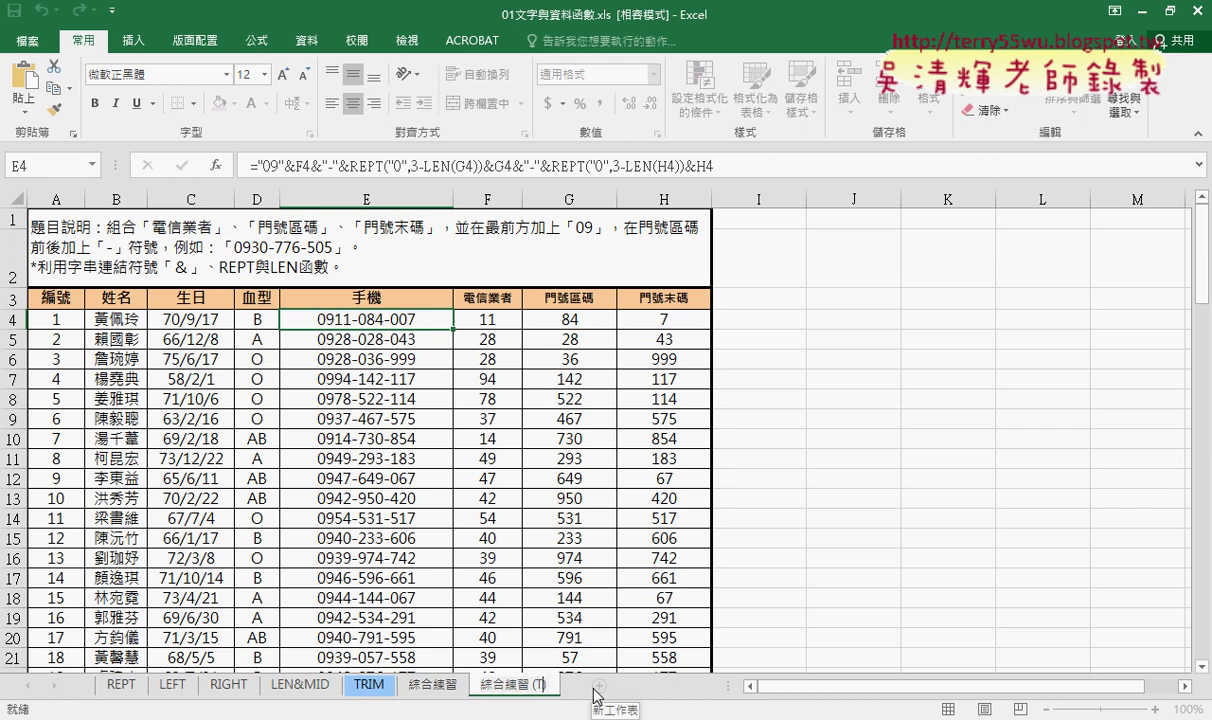
pyautogui.write('EXT)')
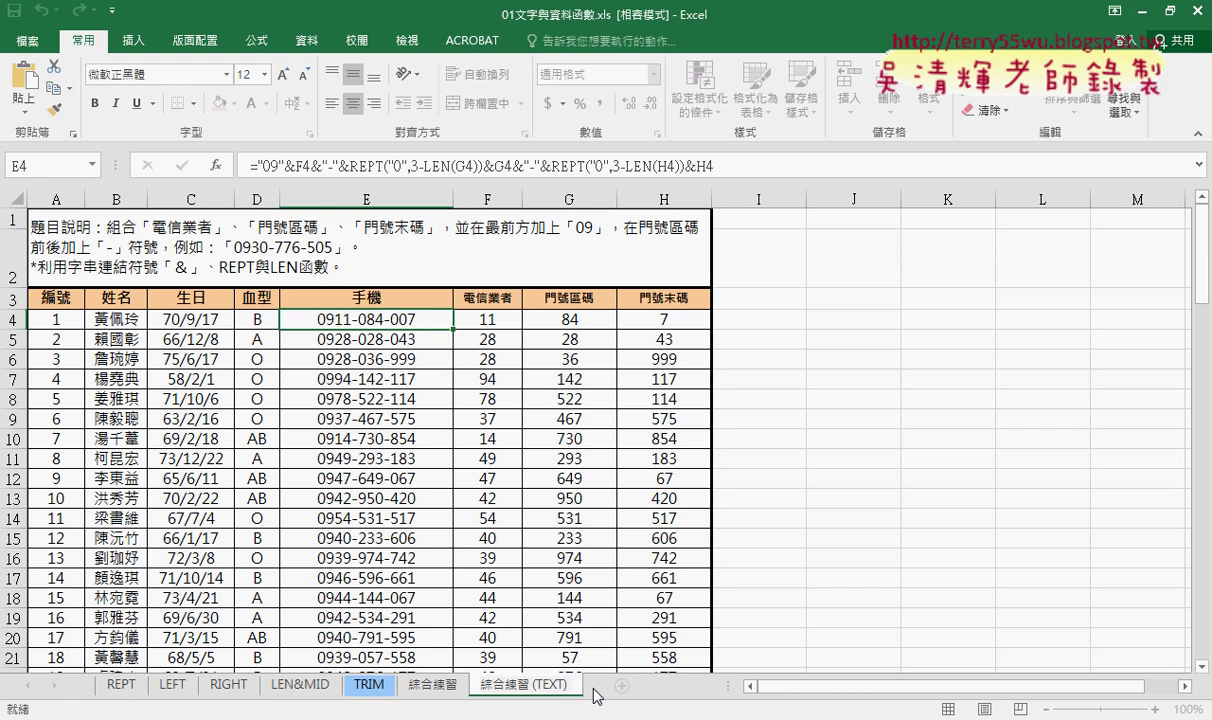
pyautogui.press('Return')
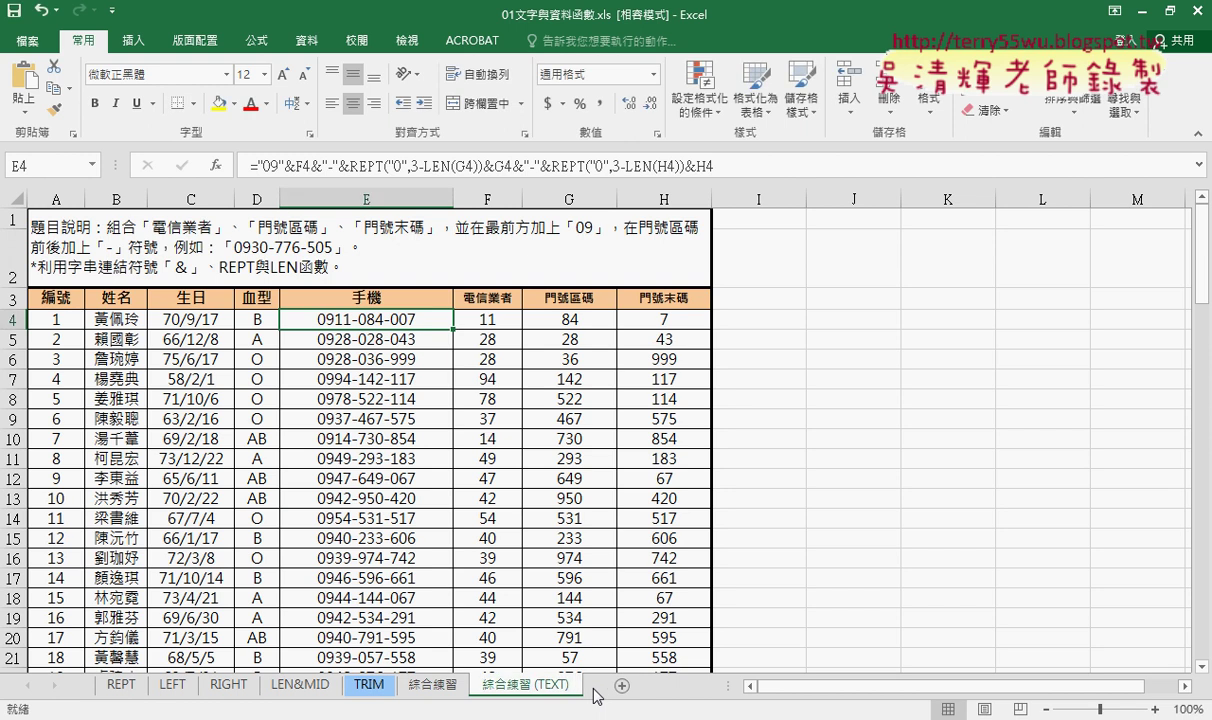
pyautogui.click(432, 687)
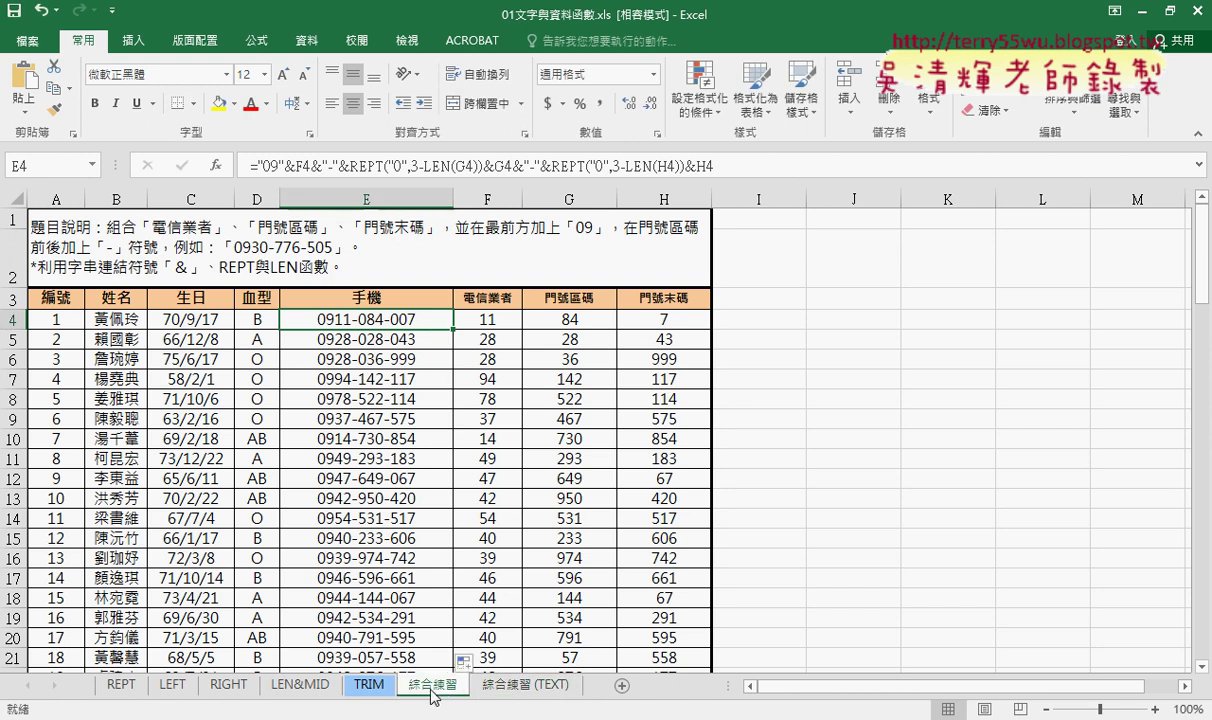
# On 綜合練習 (TEXT), cut E4's formula back to ="09"&F4&"-" showing 0911-, then select G4.
pyautogui.click(541, 689)
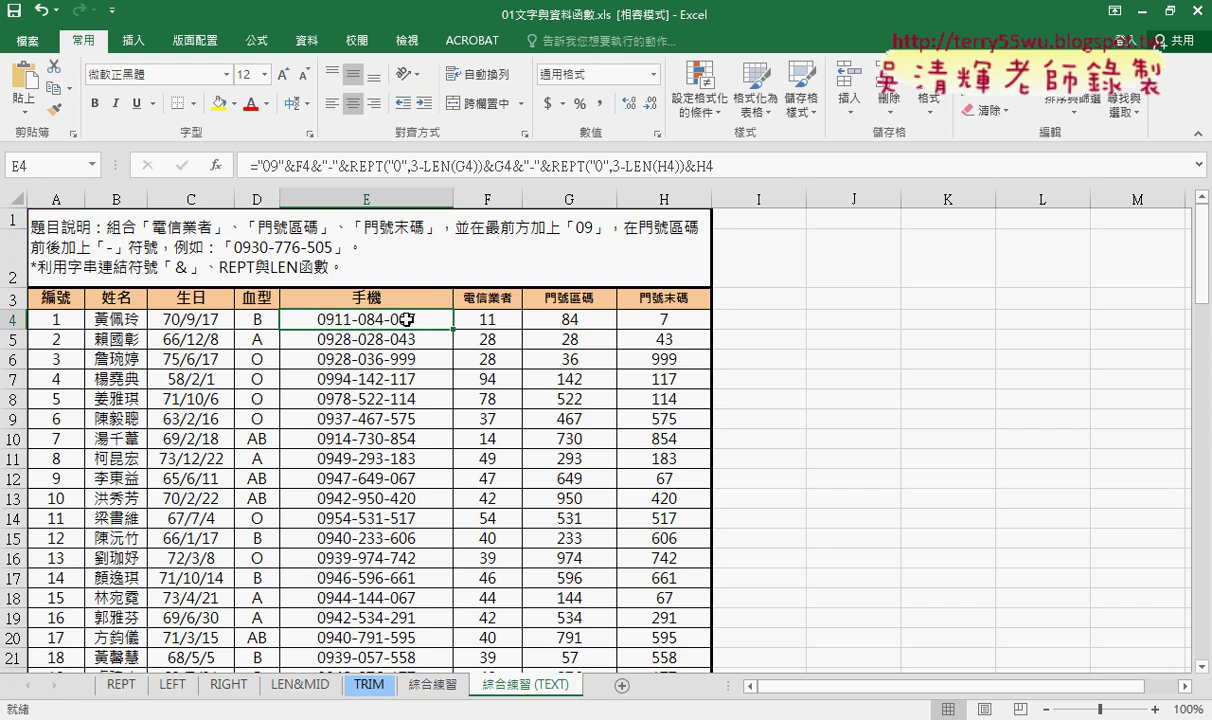
pyautogui.click(357, 166)
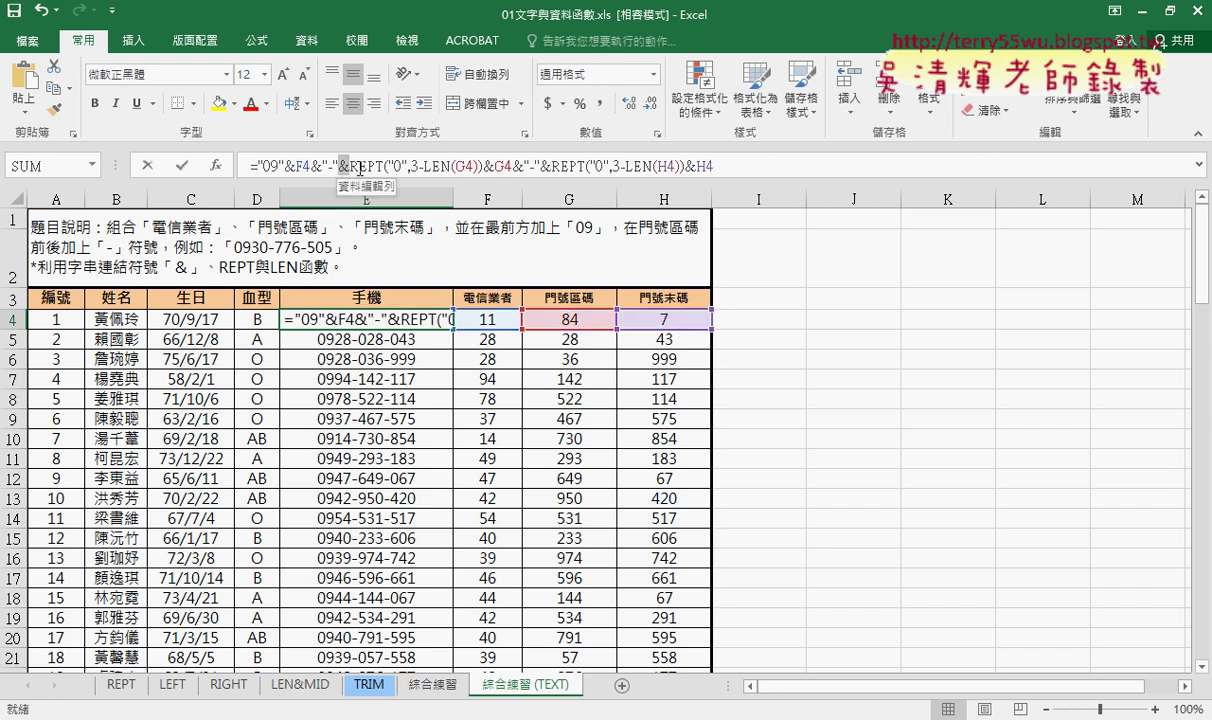
pyautogui.moveTo(340, 166); pyautogui.dragTo(760, 166)
pyautogui.press('Delete')
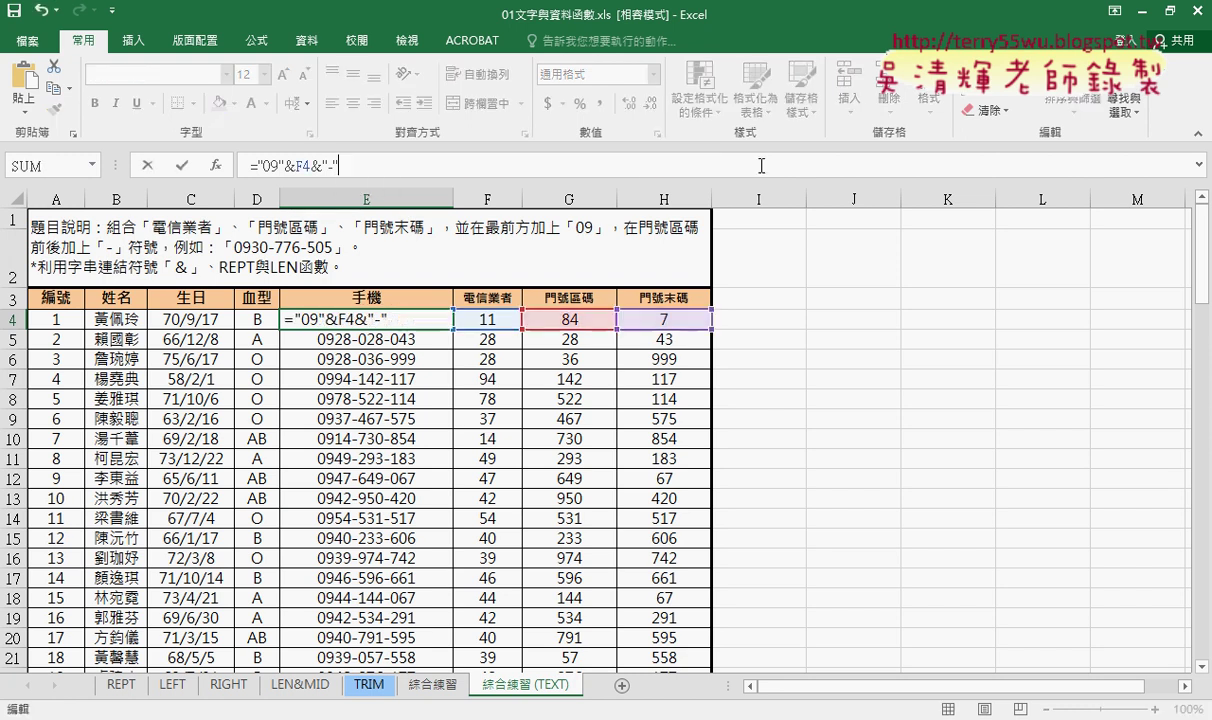
pyautogui.click(182, 170)
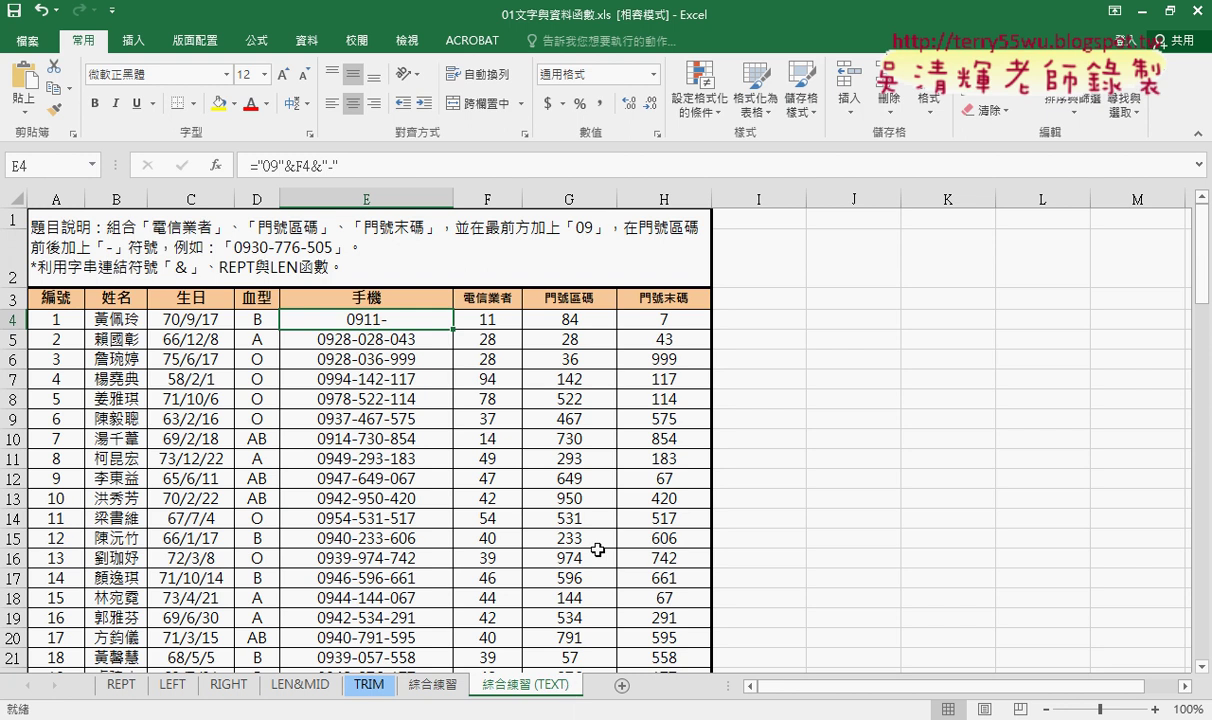
pyautogui.click(592, 323)
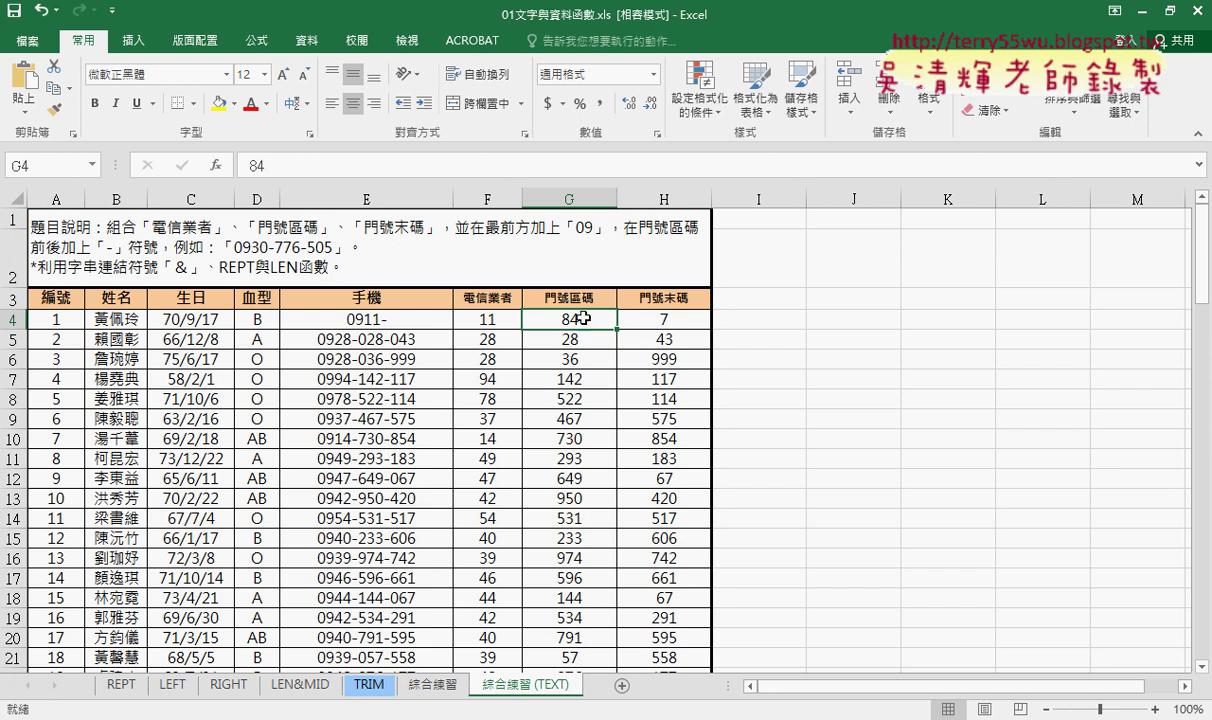
# Apply the custom number format 000 to G4 so 84 displays as 084.
pyautogui.rightClick(586, 322)
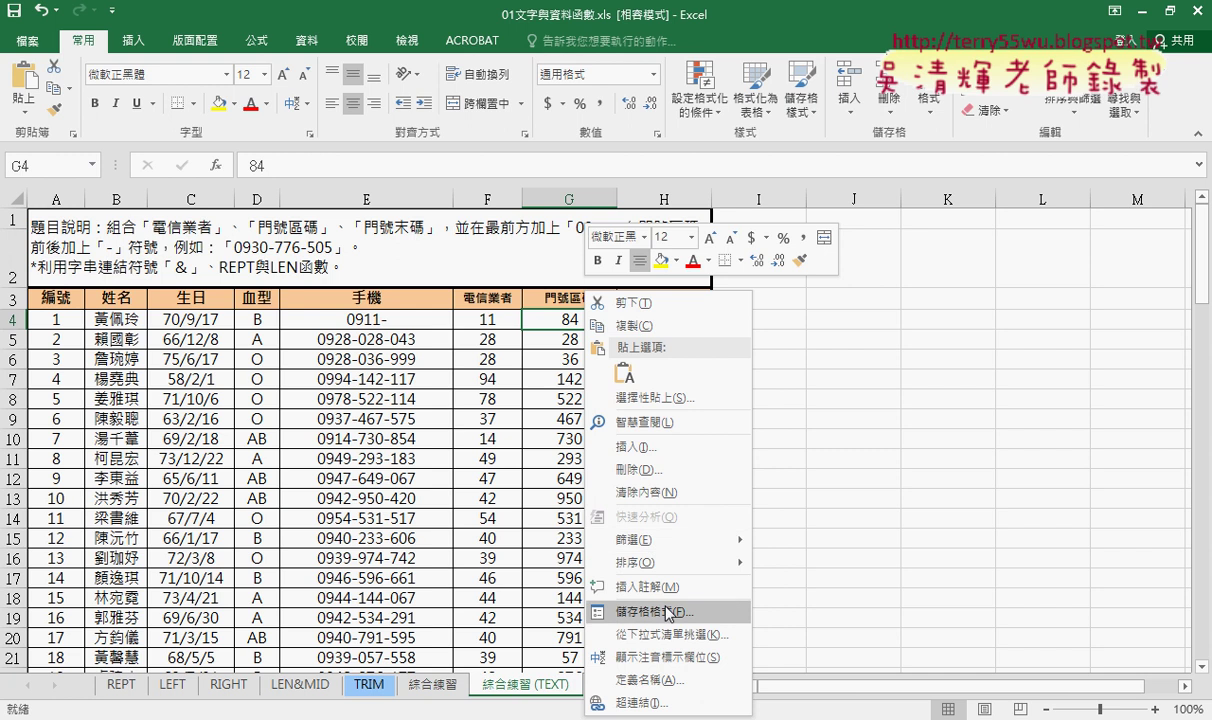
pyautogui.press('Escape')
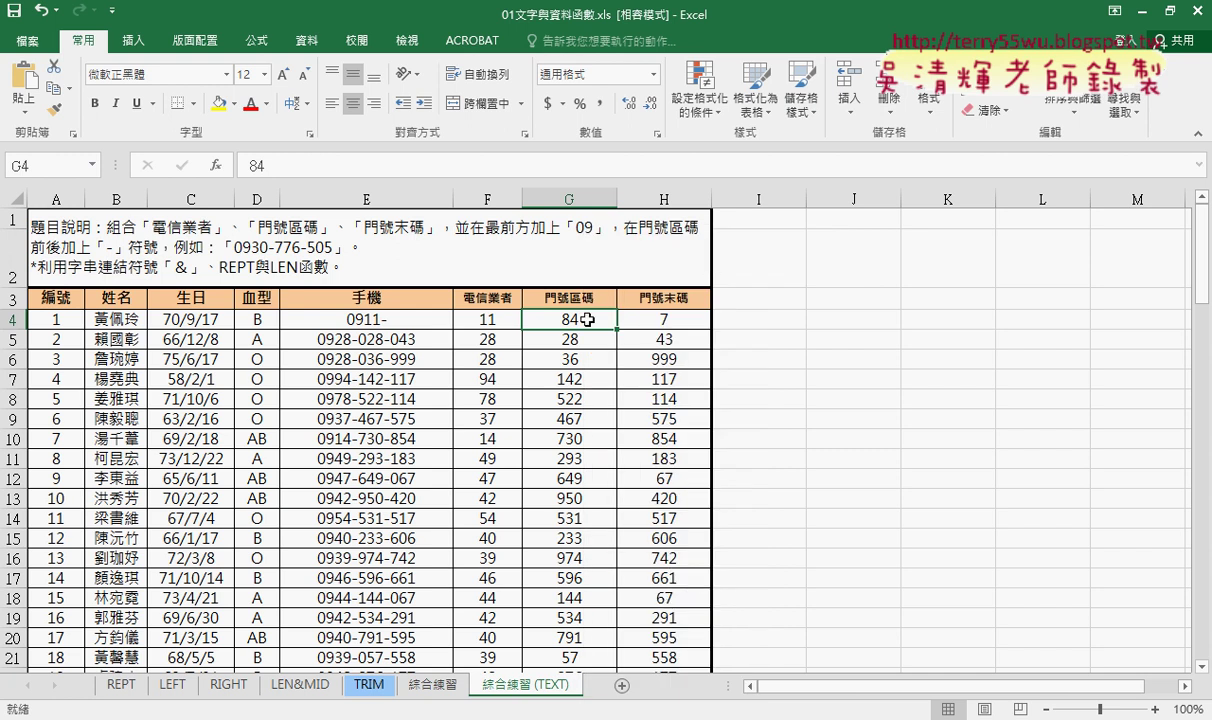
pyautogui.hotkey('ctrl', '1')
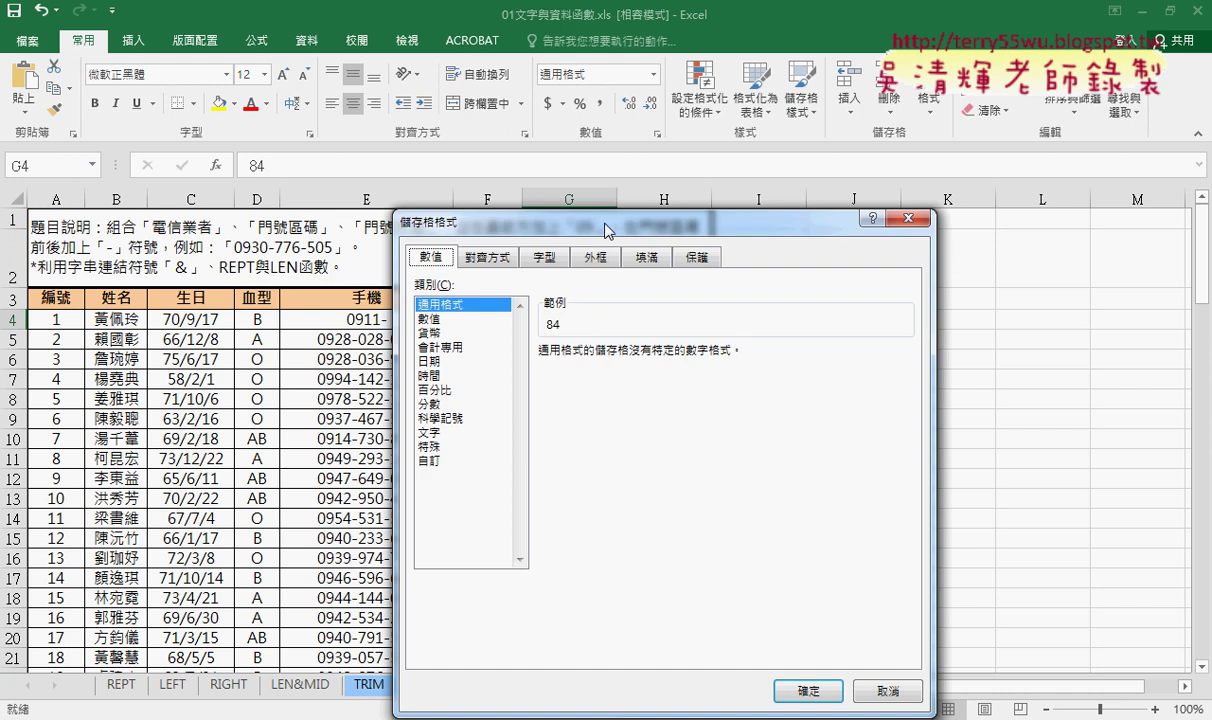
pyautogui.moveTo(578, 218); pyautogui.dragTo(843, 157)
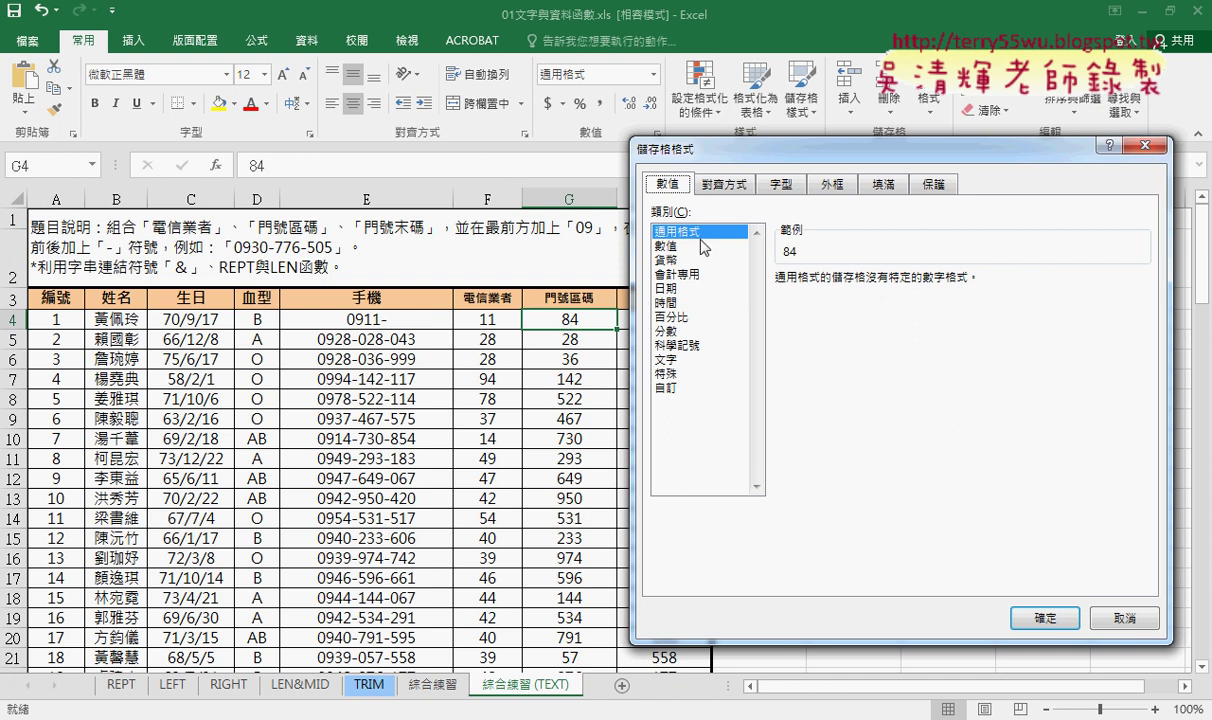
pyautogui.click(667, 387)
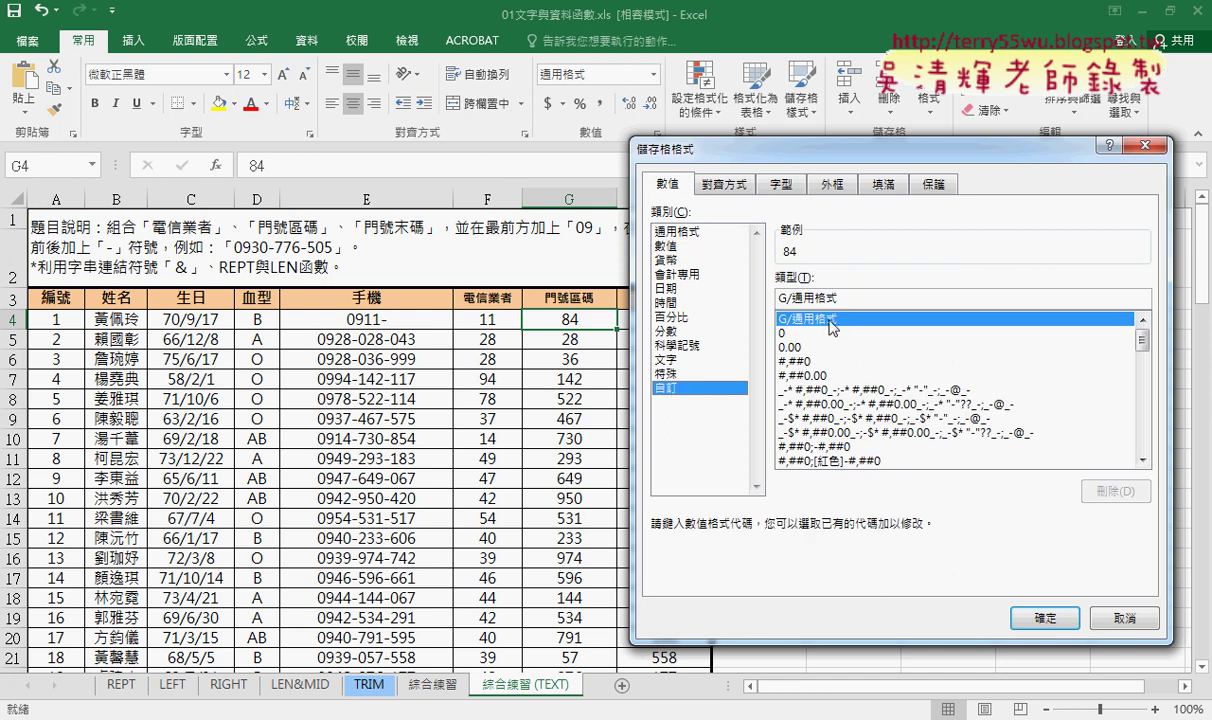
pyautogui.moveTo(782, 298); pyautogui.dragTo(842, 294)
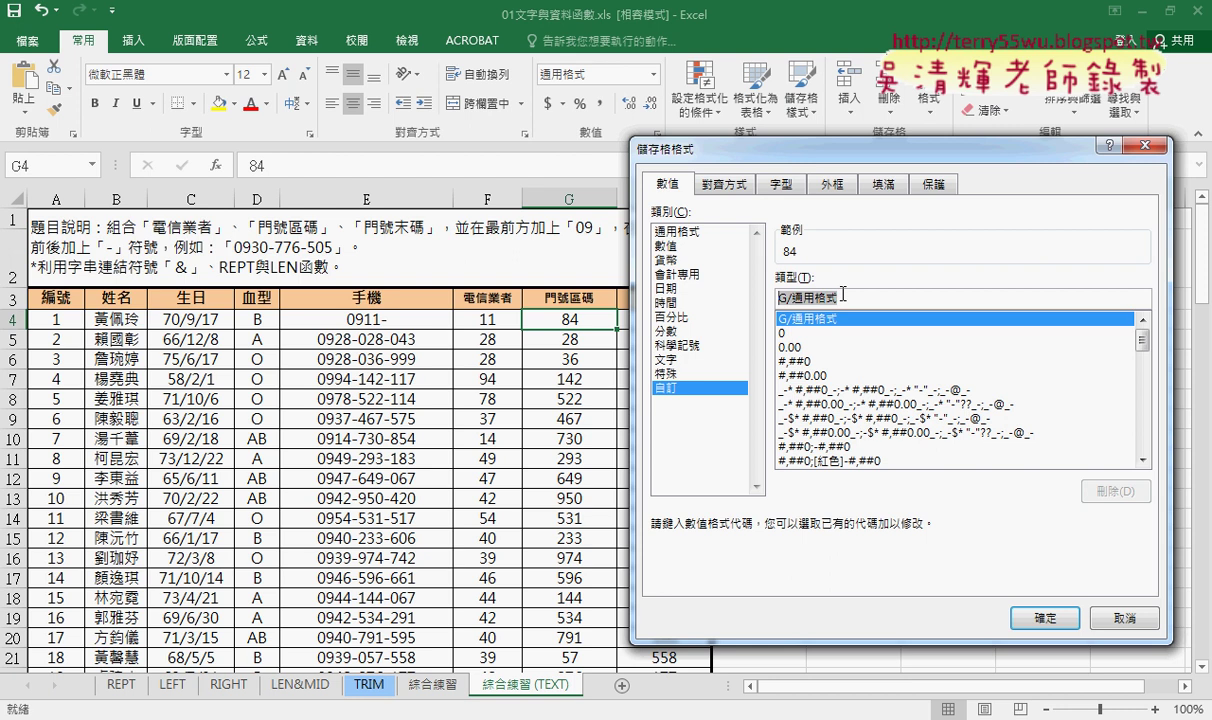
pyautogui.write('000')
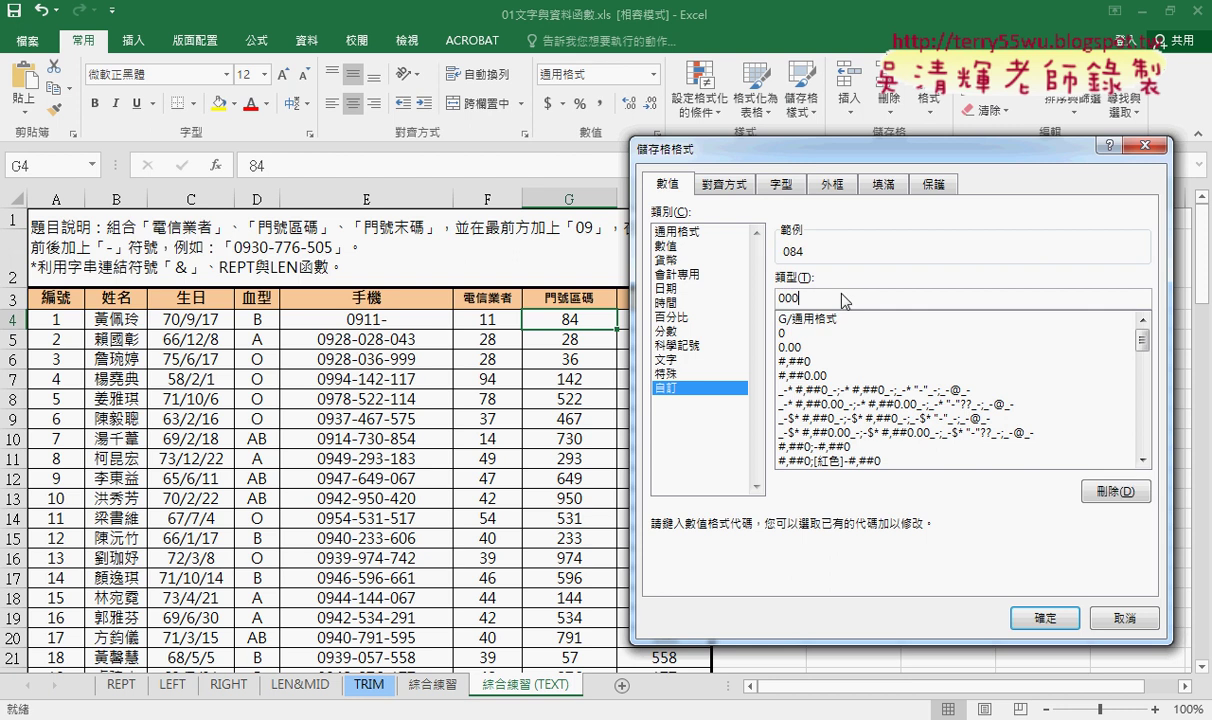
pyautogui.click(1041, 620)
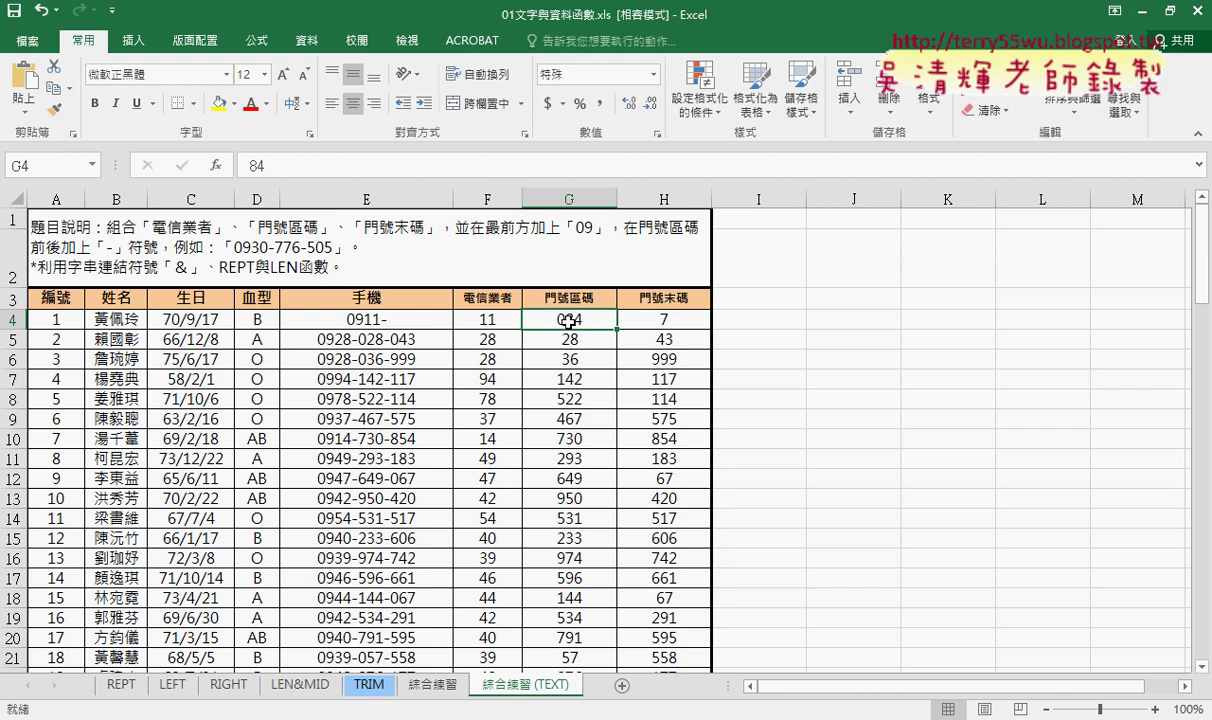
# Select the area and end codes in G4:H103.
pyautogui.hotkey('ctrl', 'shift', 'Right')
pyautogui.hotkey('ctrl', 'shift', 'Down')
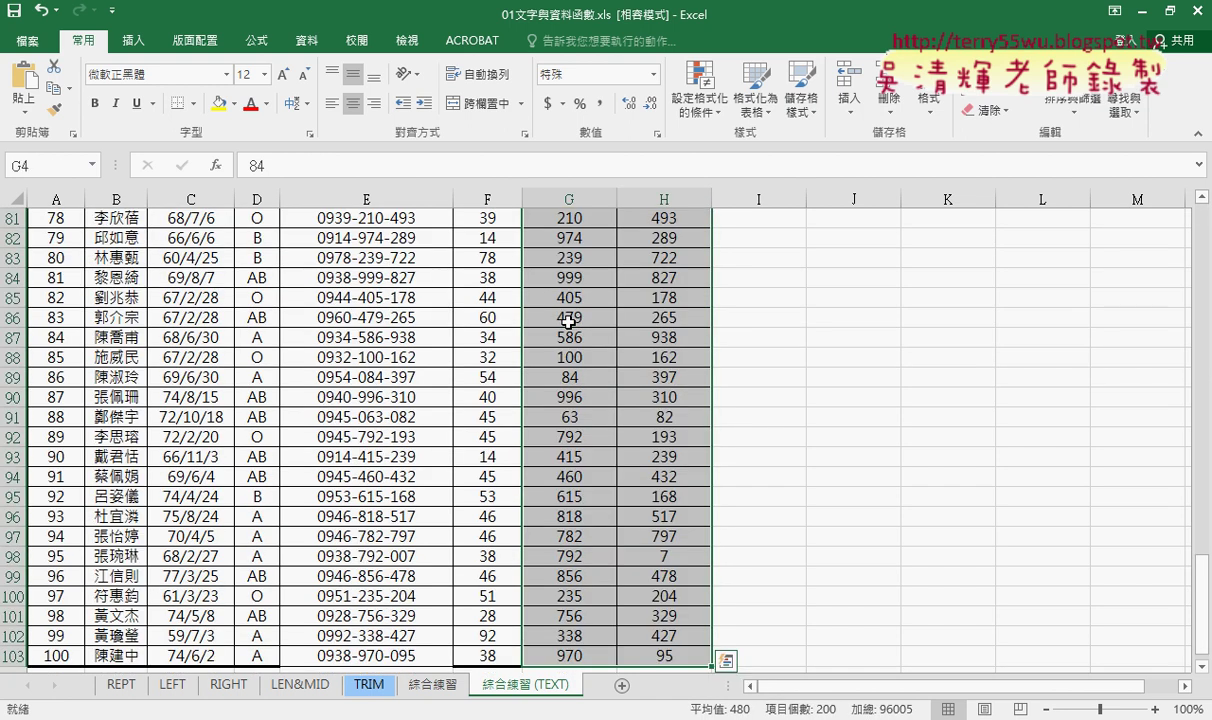
pyautogui.scroll(3, 600, 330)
pyautogui.scroll(6, 625, 332)
pyautogui.scroll(8, 640, 331)
pyautogui.scroll(9, 647, 330)
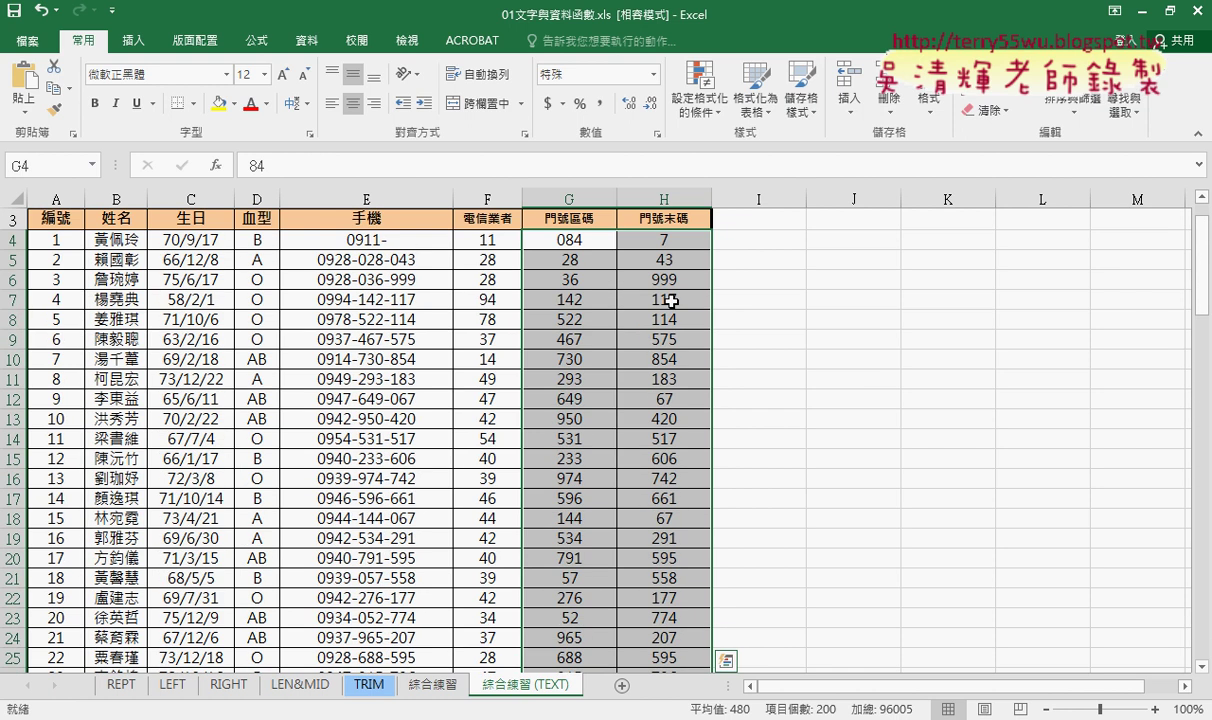
# Give G4:H103 the custom 000 format so codes show as 028, 007, etc.
pyautogui.rightClick(676, 290)
pyautogui.click(749, 612)
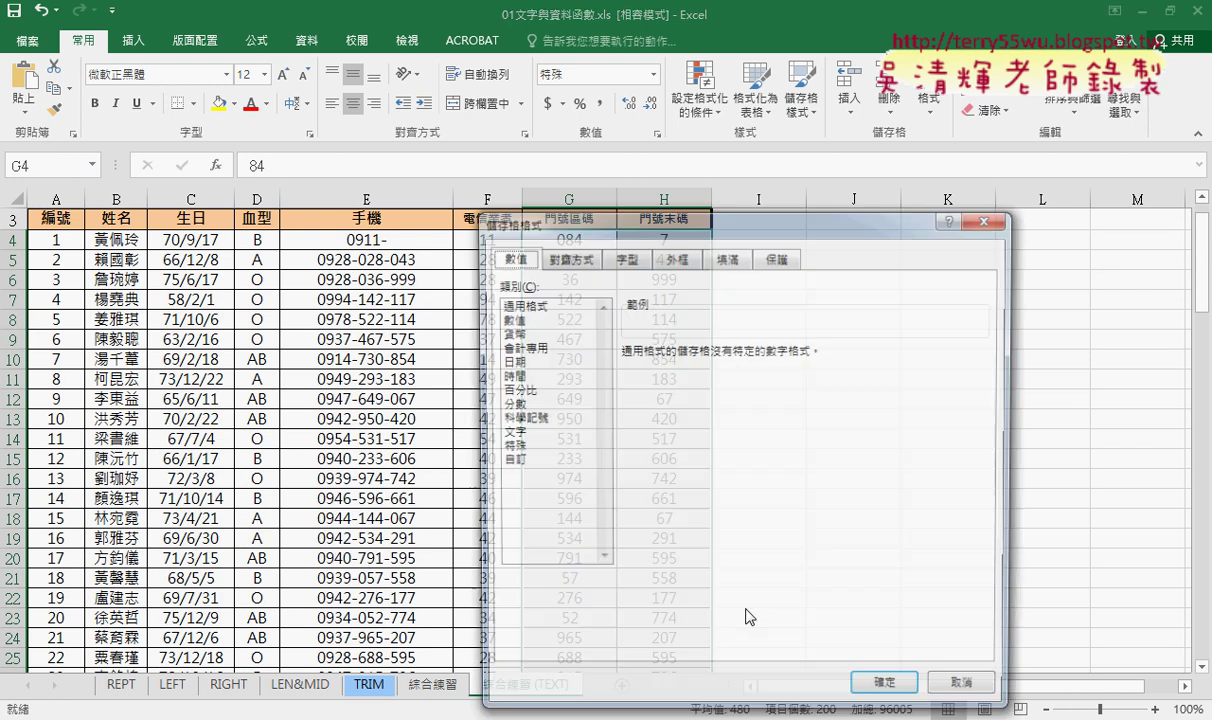
pyautogui.click(530, 462)
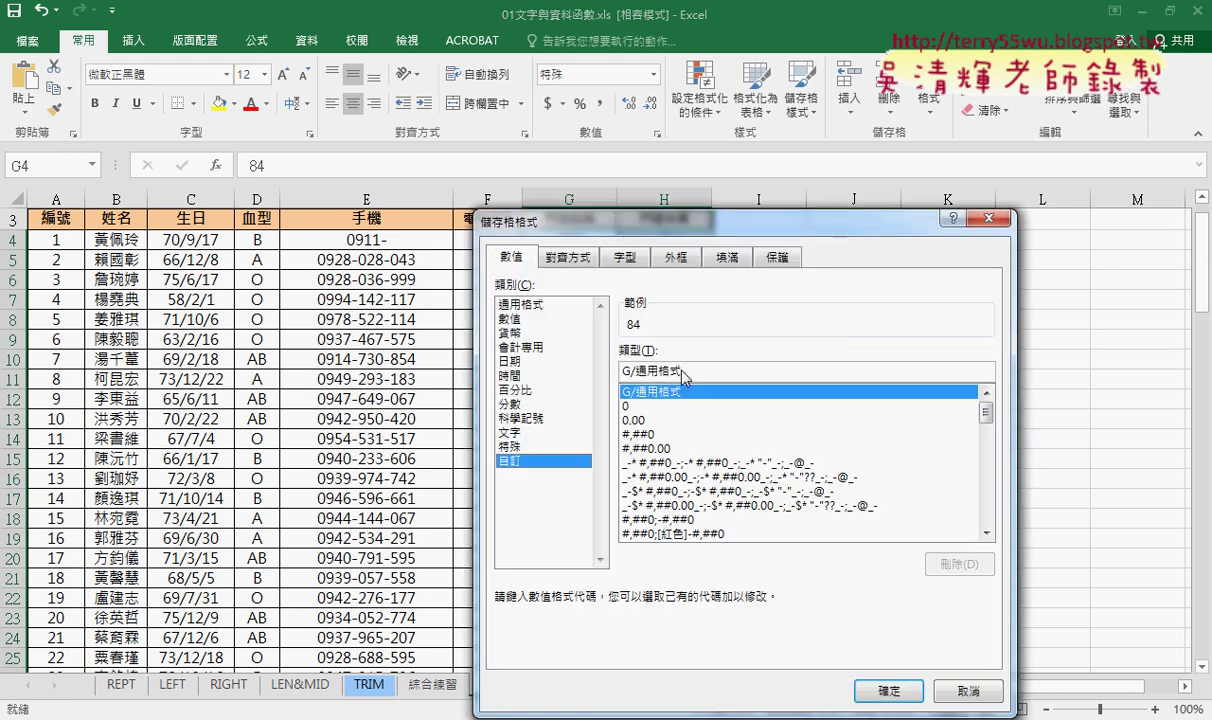
pyautogui.moveTo(660, 372); pyautogui.dragTo(565, 352)
pyautogui.write('0')
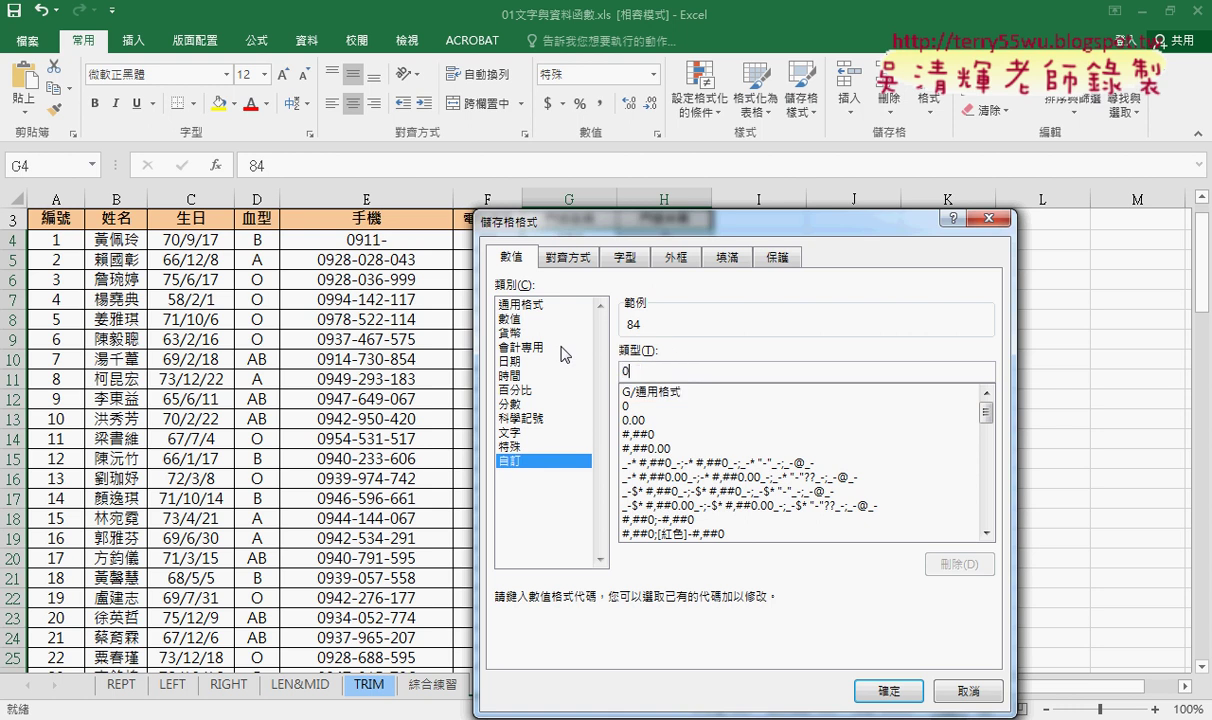
pyautogui.write('00')
pyautogui.click(888, 691)
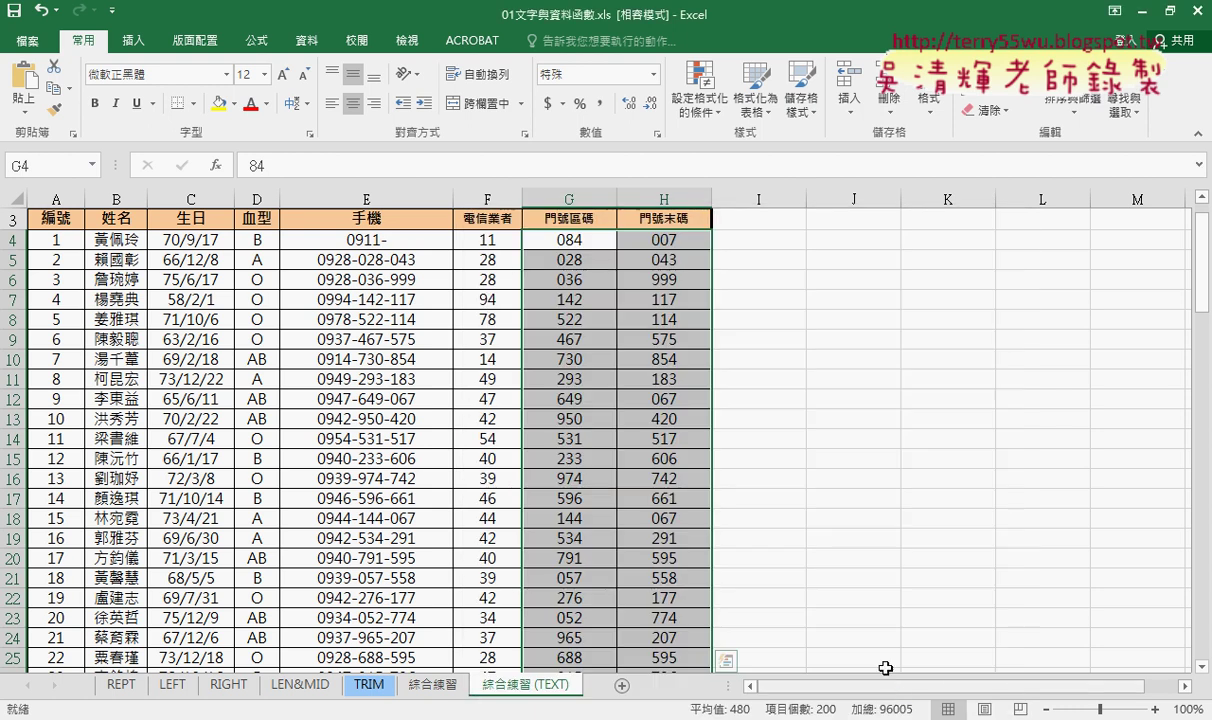
pyautogui.scroll(-3, 640, 457)
pyautogui.scroll(-7, 623, 457)
pyautogui.scroll(-3, 623, 457)
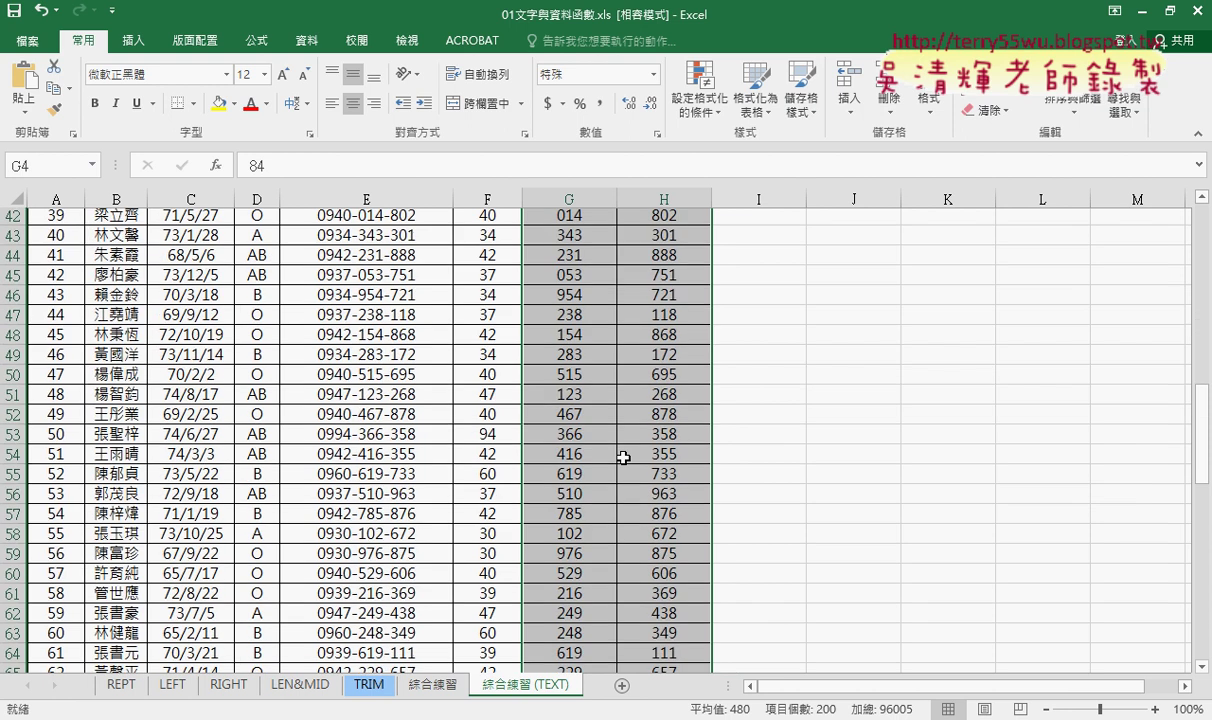
pyautogui.scroll(-4, 623, 457)
pyautogui.scroll(12, 623, 457)
pyautogui.scroll(6, 623, 457)
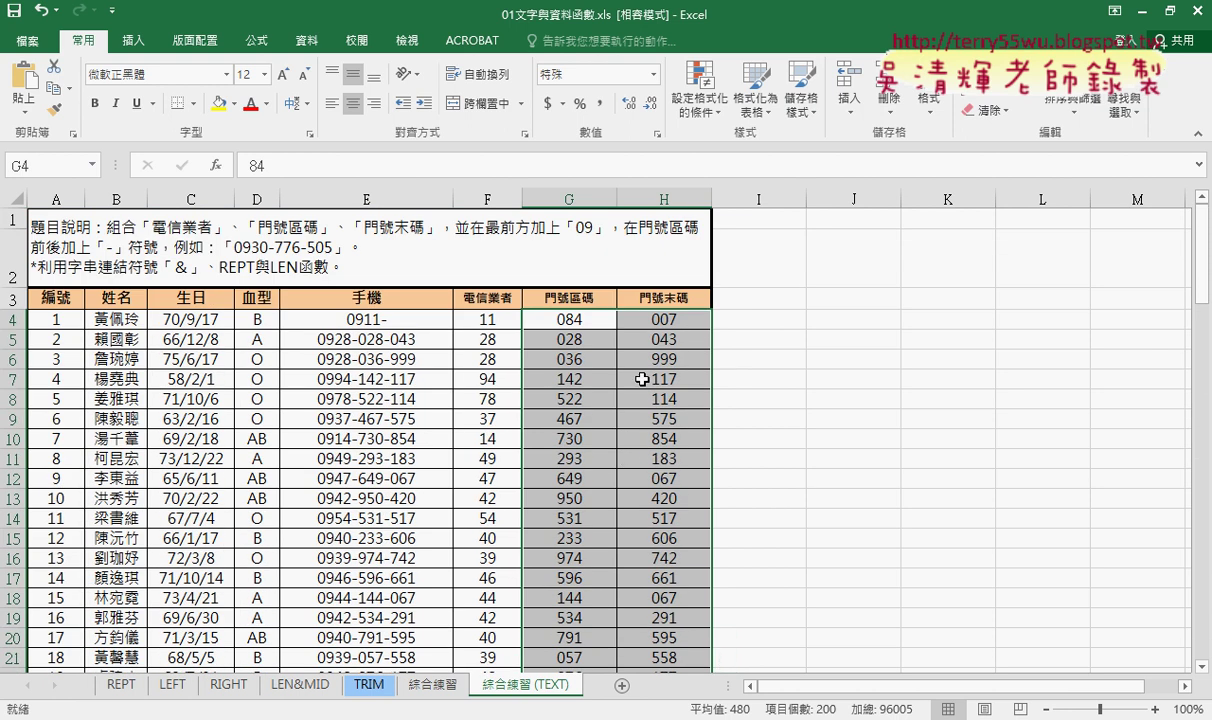
pyautogui.click(556, 315)
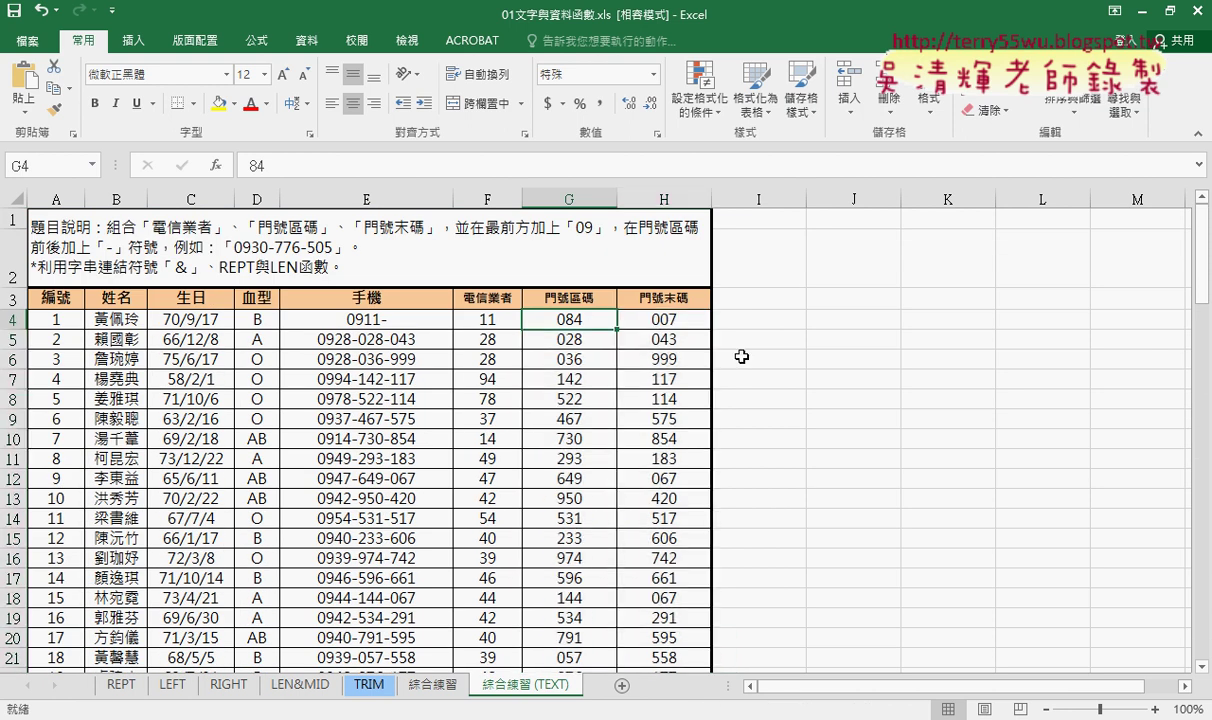
pyautogui.moveTo(585, 312); pyautogui.dragTo(598, 336)
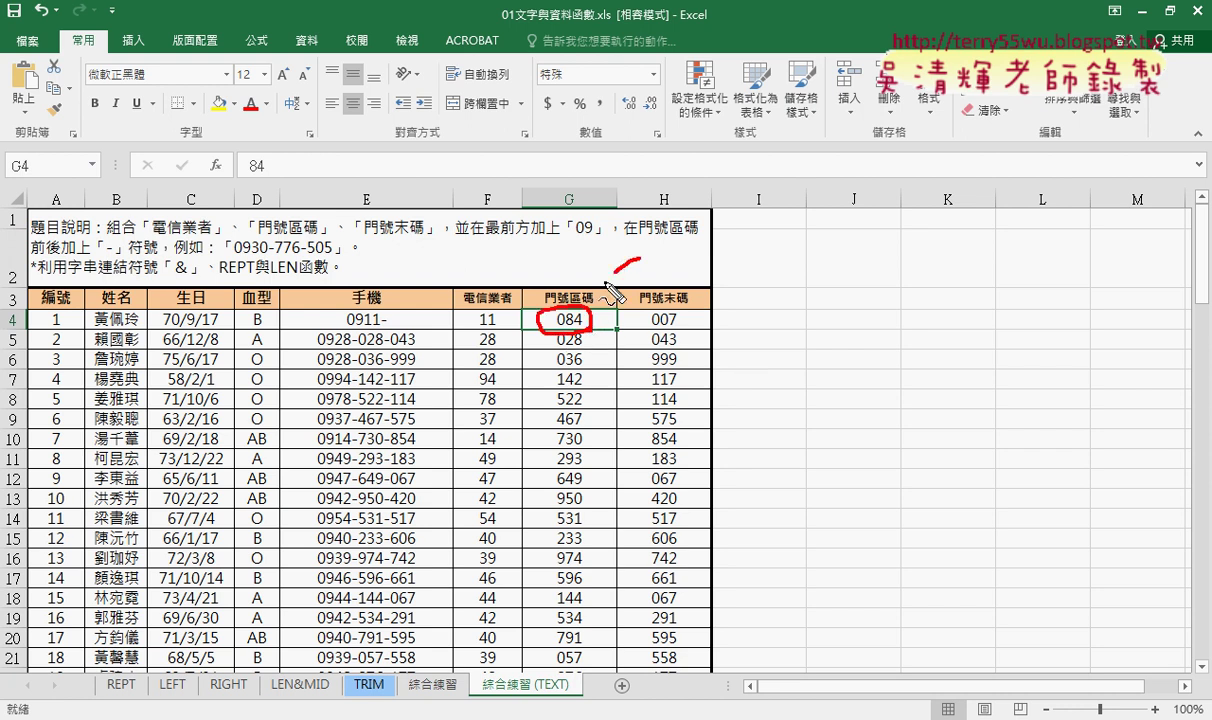
pyautogui.moveTo(640, 262)
pyautogui.mouseDown()
pyautogui.moveTo(580, 316)
pyautogui.moveTo(603, 322)
pyautogui.mouseUp()
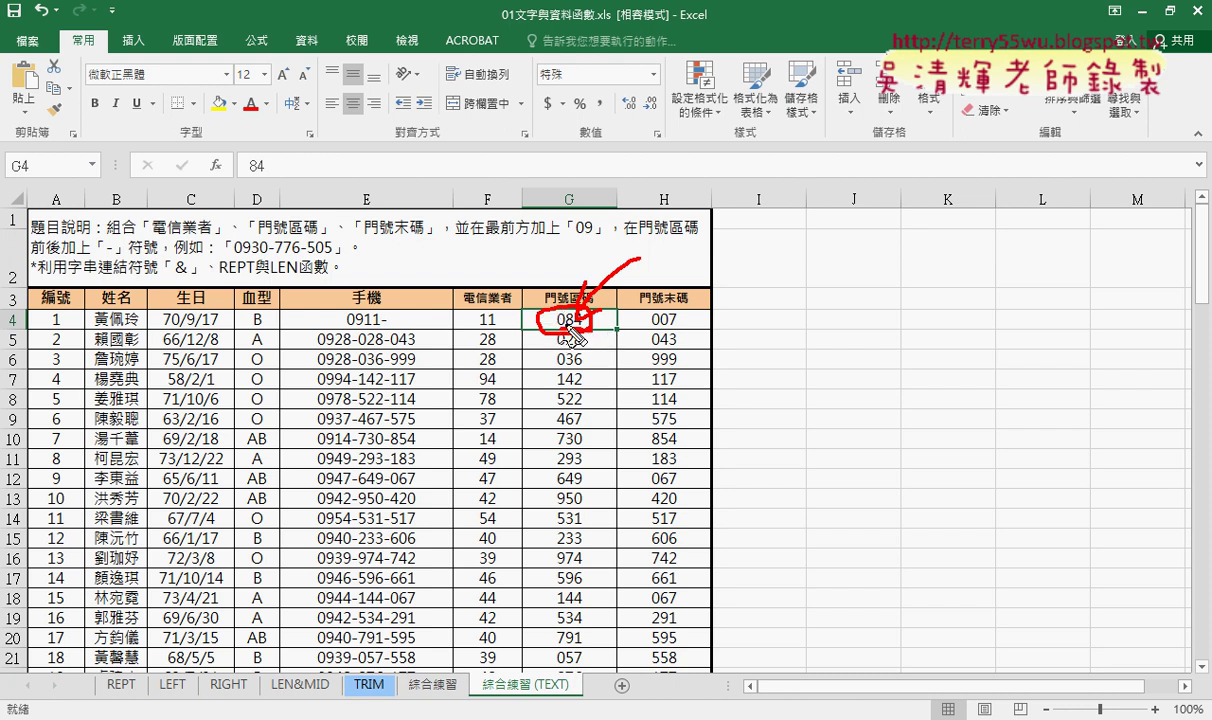
pyautogui.moveTo(240, 160); pyautogui.dragTo(270, 150)
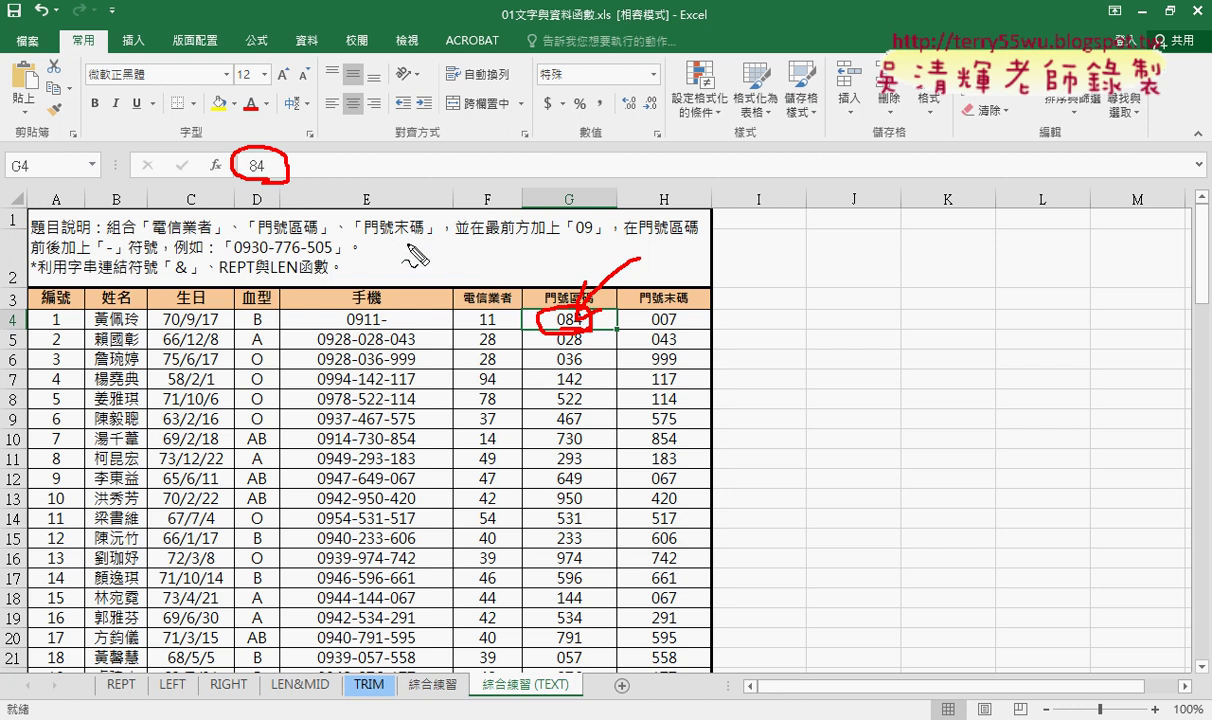
pyautogui.moveTo(540, 315)
pyautogui.mouseDown()
pyautogui.moveTo(284, 186)
pyautogui.moveTo(335, 191)
pyautogui.mouseUp()
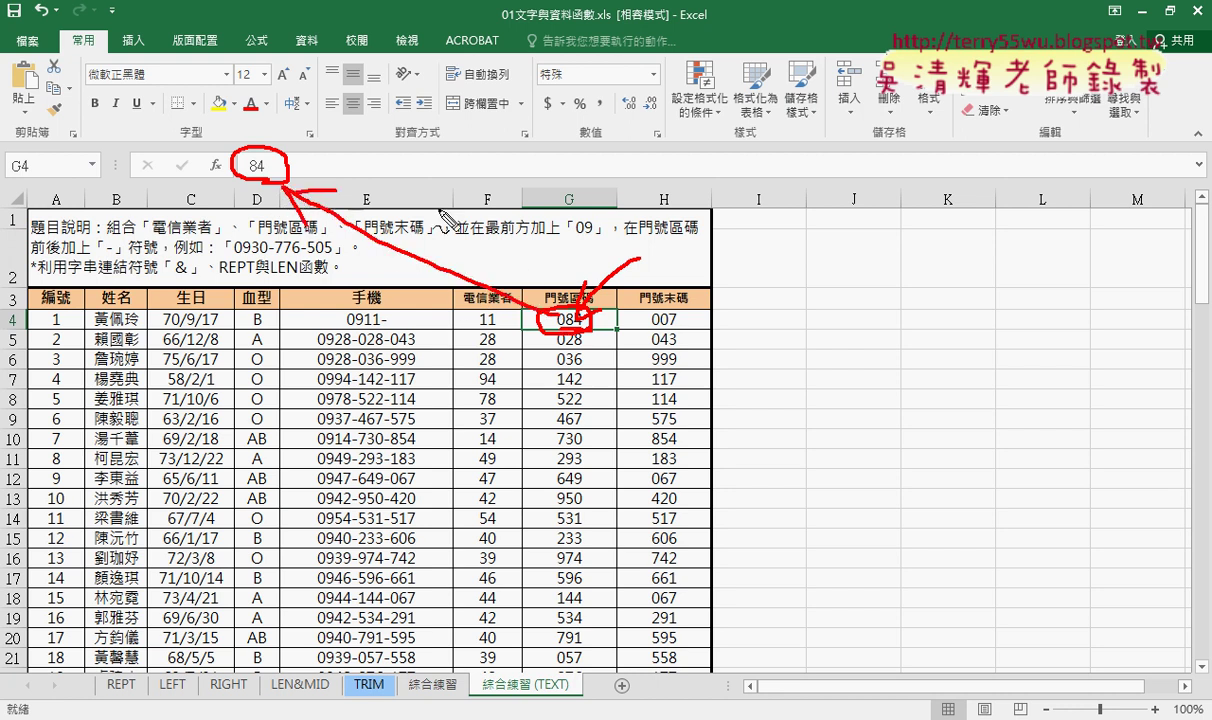
pyautogui.moveTo(361, 147)
pyautogui.mouseDown()
pyautogui.moveTo(395, 147)
pyautogui.moveTo(383, 178)
pyautogui.moveTo(447, 176)
pyautogui.mouseUp()
pyautogui.moveTo(447, 158)
pyautogui.mouseDown()
pyautogui.moveTo(426, 177)
pyautogui.moveTo(458, 178)
pyautogui.mouseUp()
pyautogui.moveTo(440, 152); pyautogui.dragTo(468, 150)
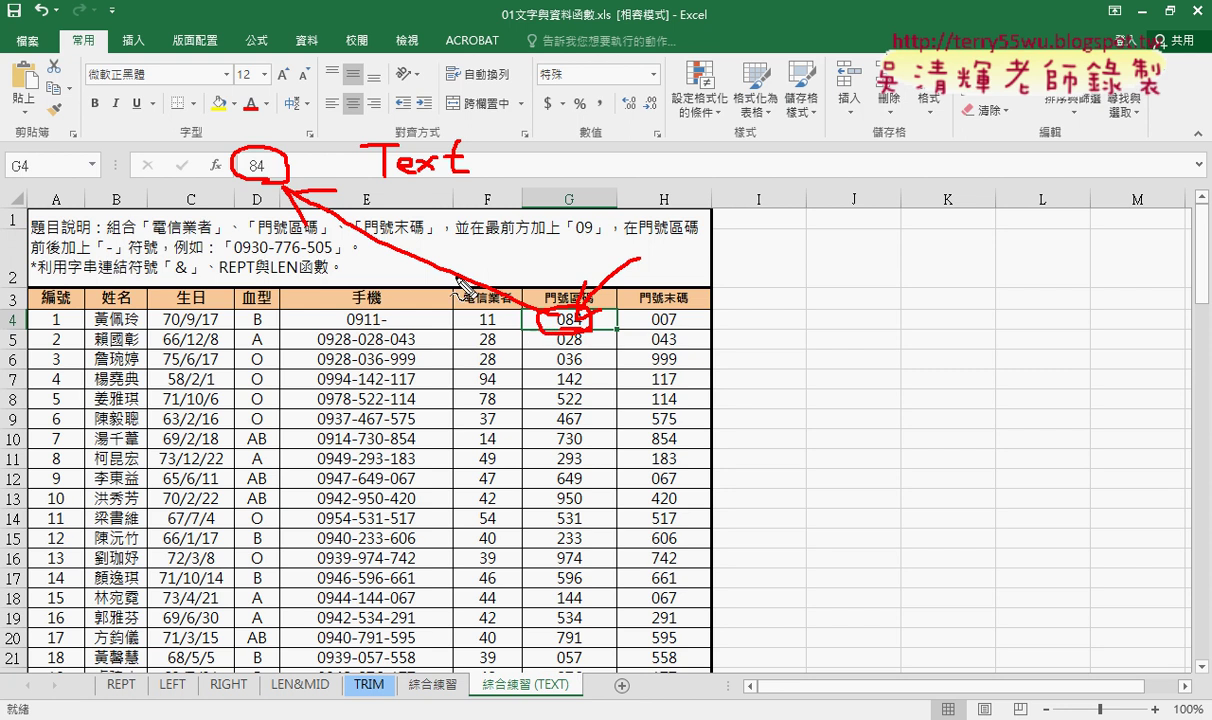
pyautogui.moveTo(373, 184); pyautogui.dragTo(468, 184)
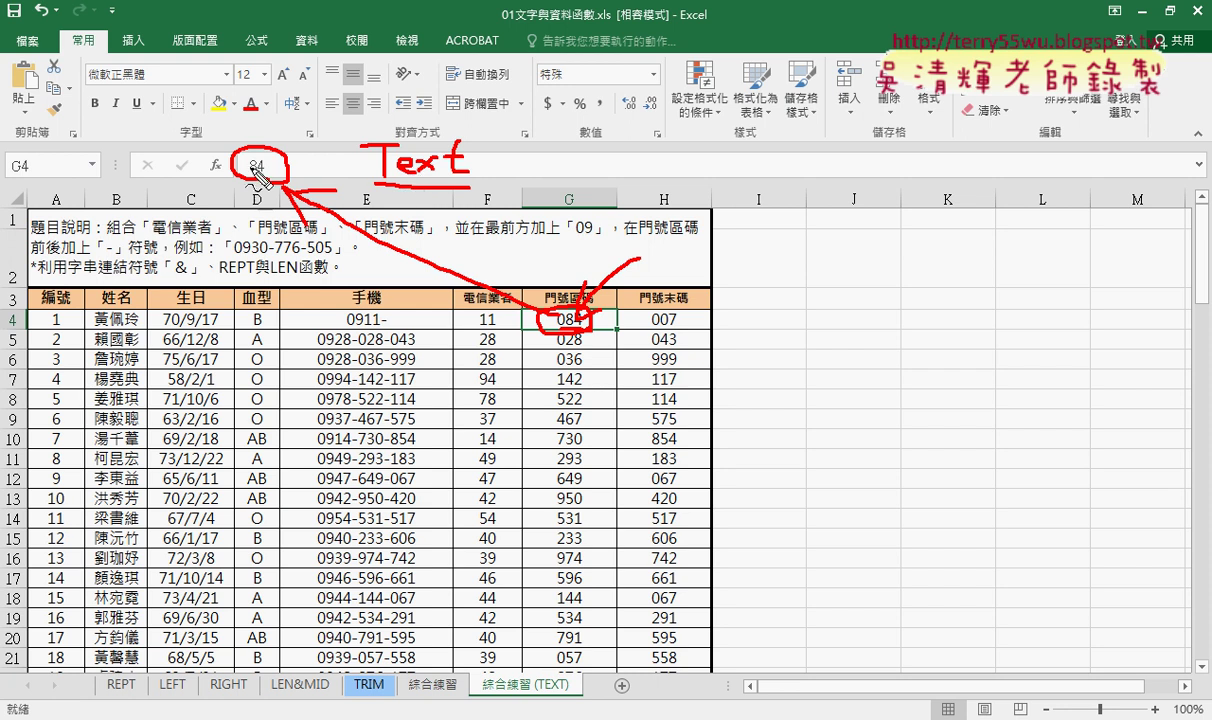
pyautogui.moveTo(252, 168); pyautogui.dragTo(240, 160)
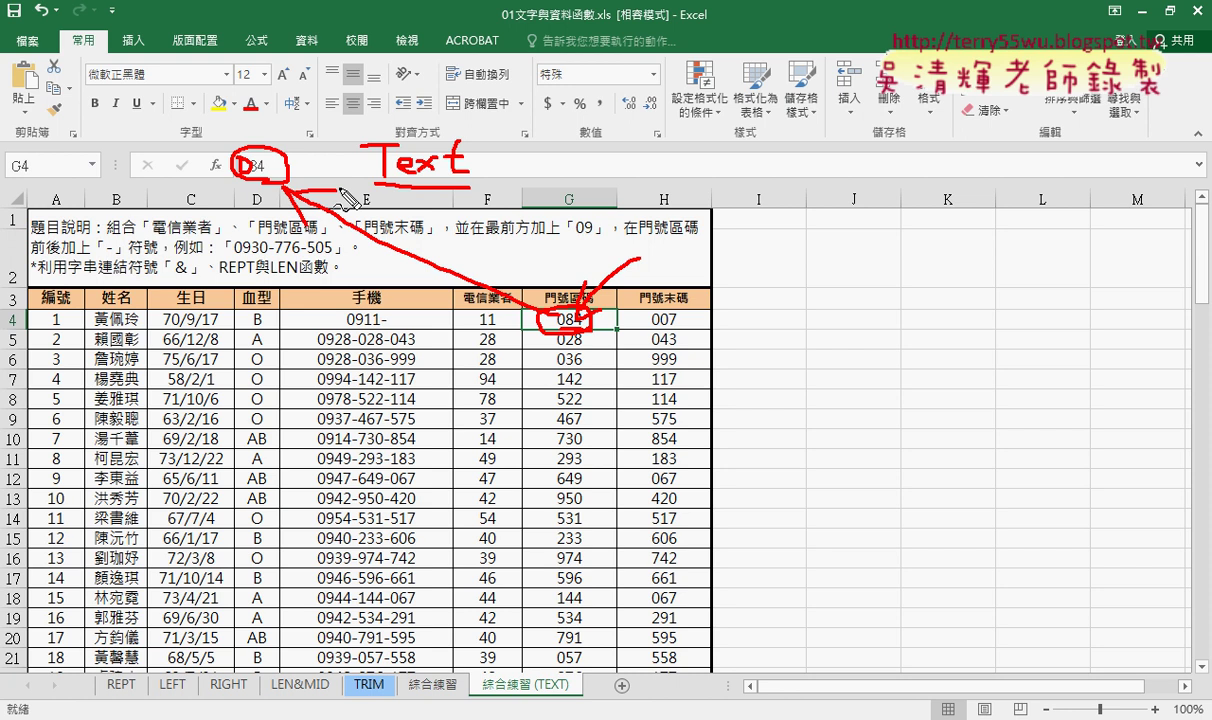
pyautogui.press('Escape')
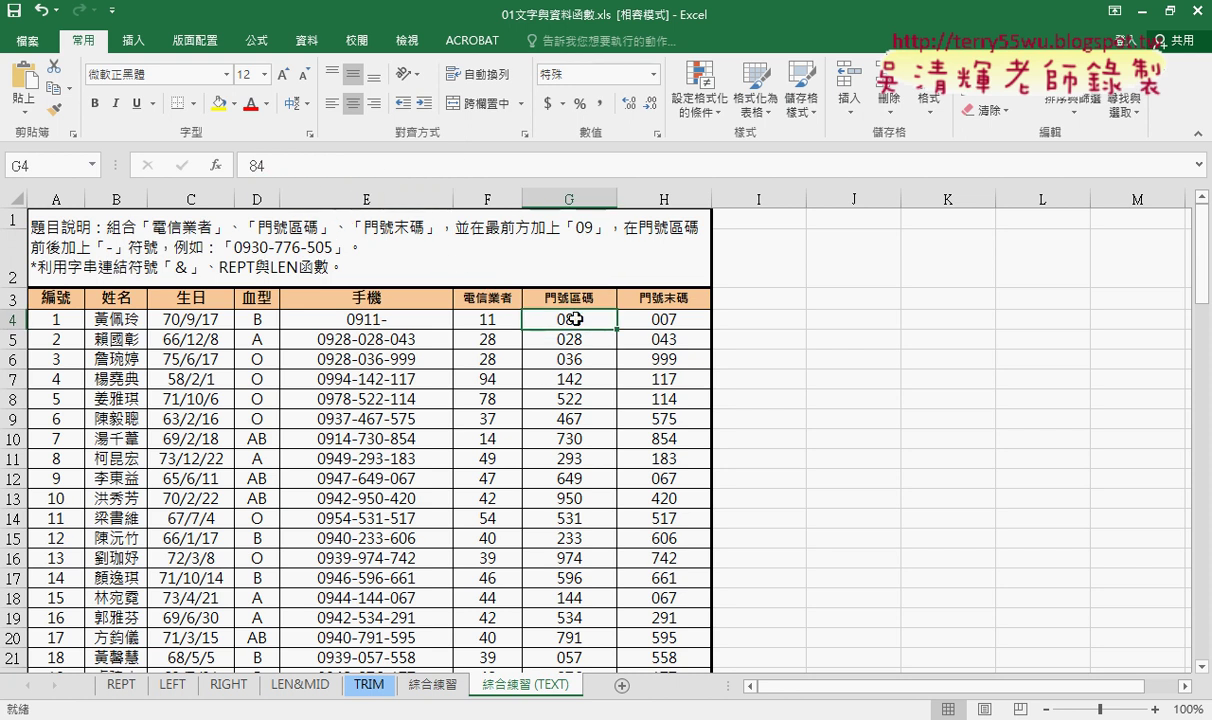
# Review G4's custom 000 format without changing it, then go back to the 綜合練習 sheet.
pyautogui.rightClick(576, 318)
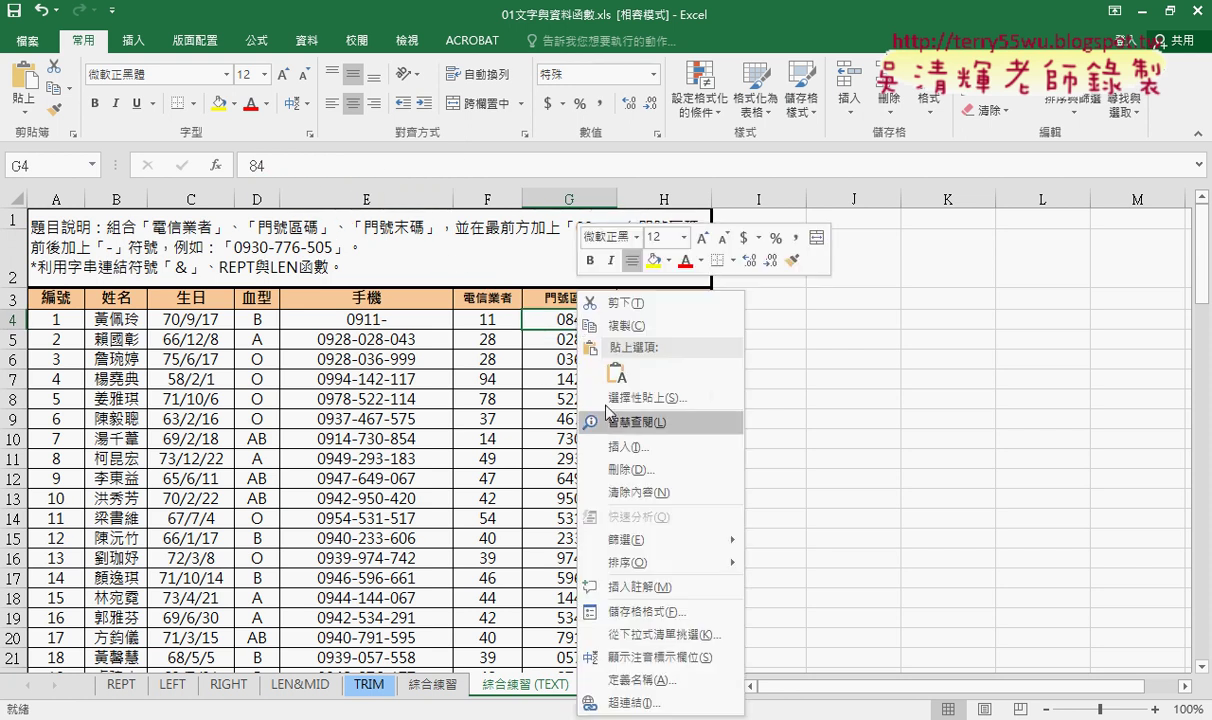
pyautogui.click(610, 579)
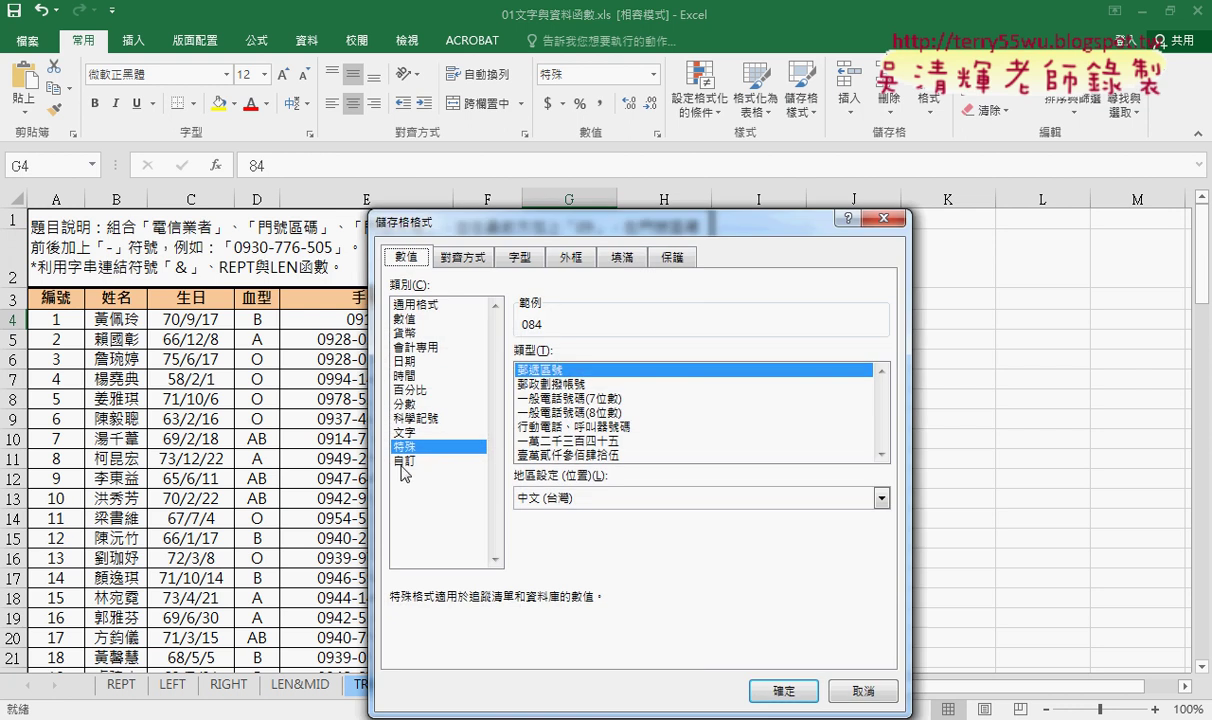
pyautogui.click(402, 461)
pyautogui.click(518, 368)
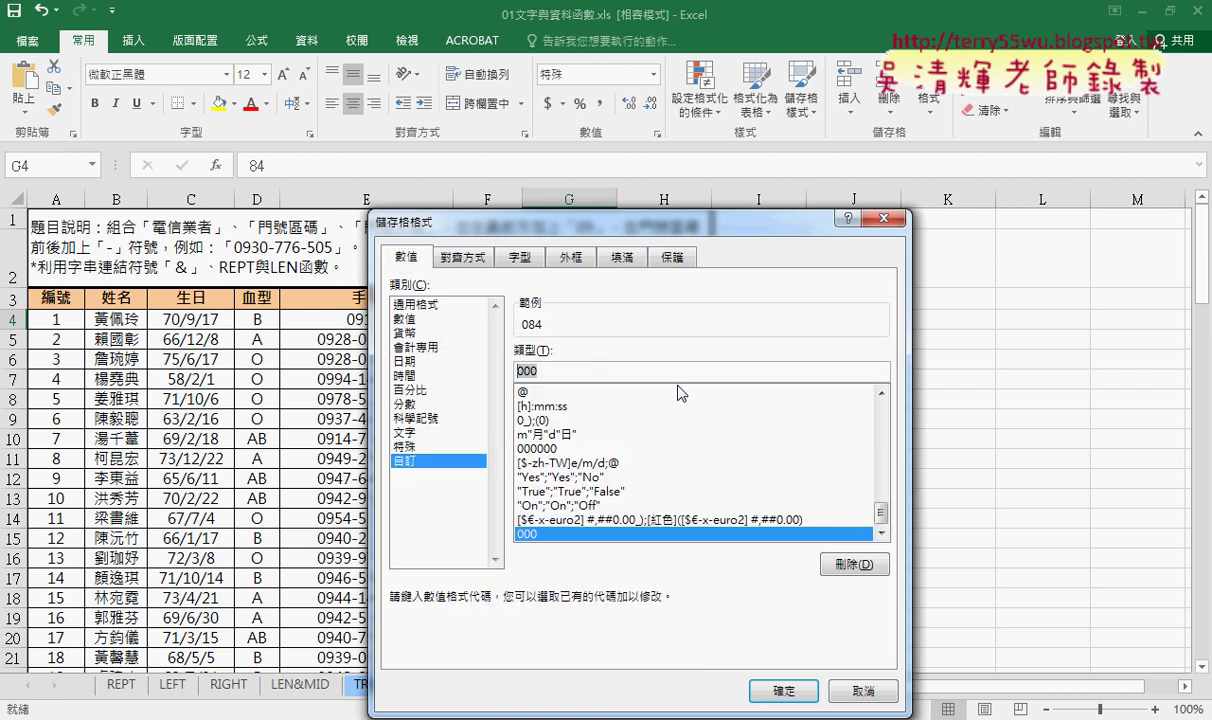
pyautogui.moveTo(685, 228); pyautogui.dragTo(890, 104)
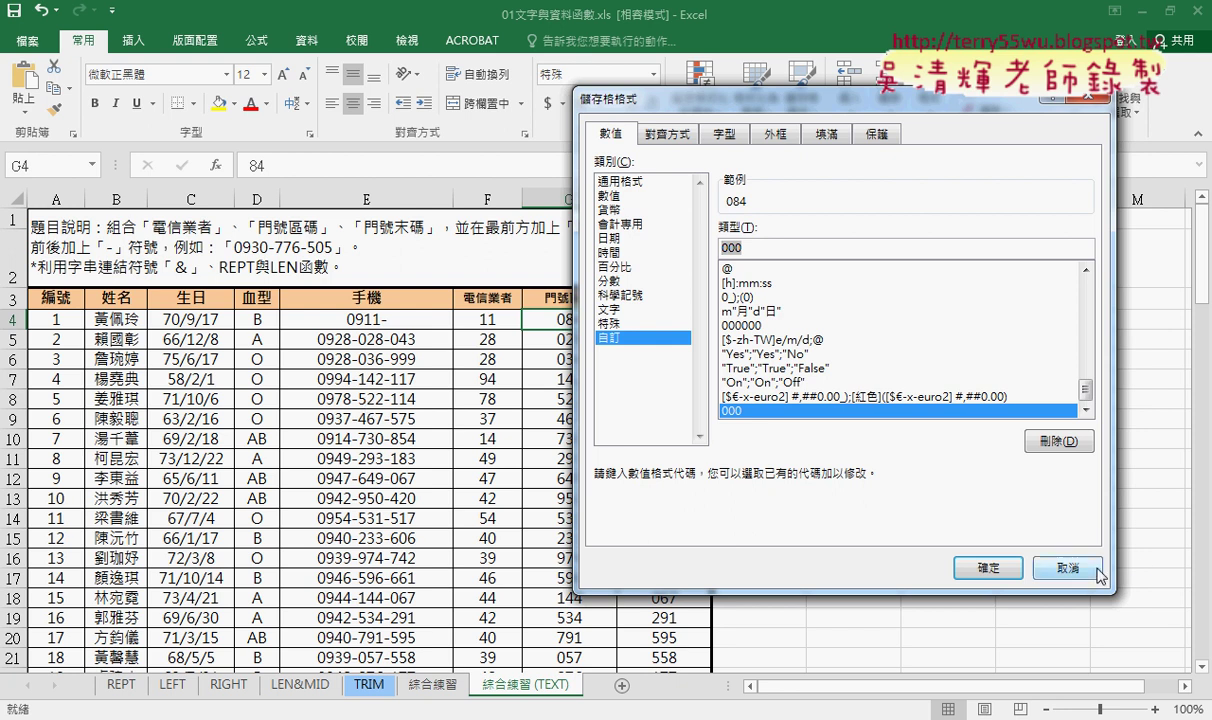
pyautogui.click(988, 567)
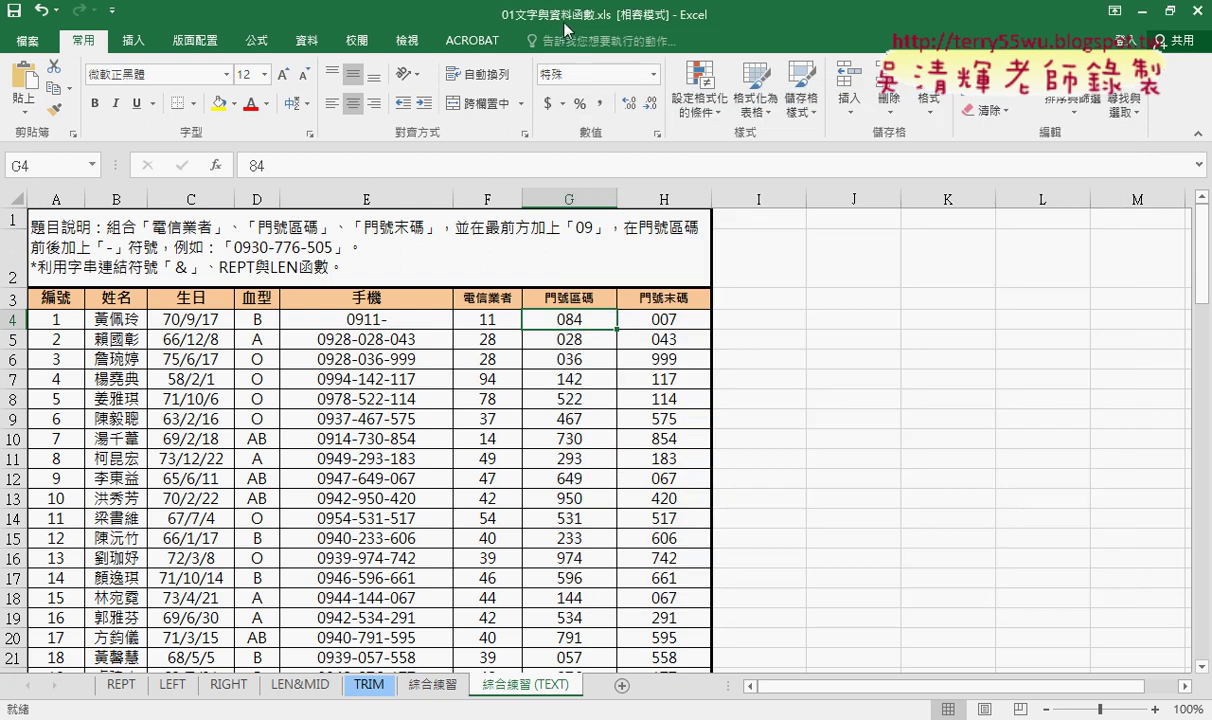
pyautogui.click(432, 685)
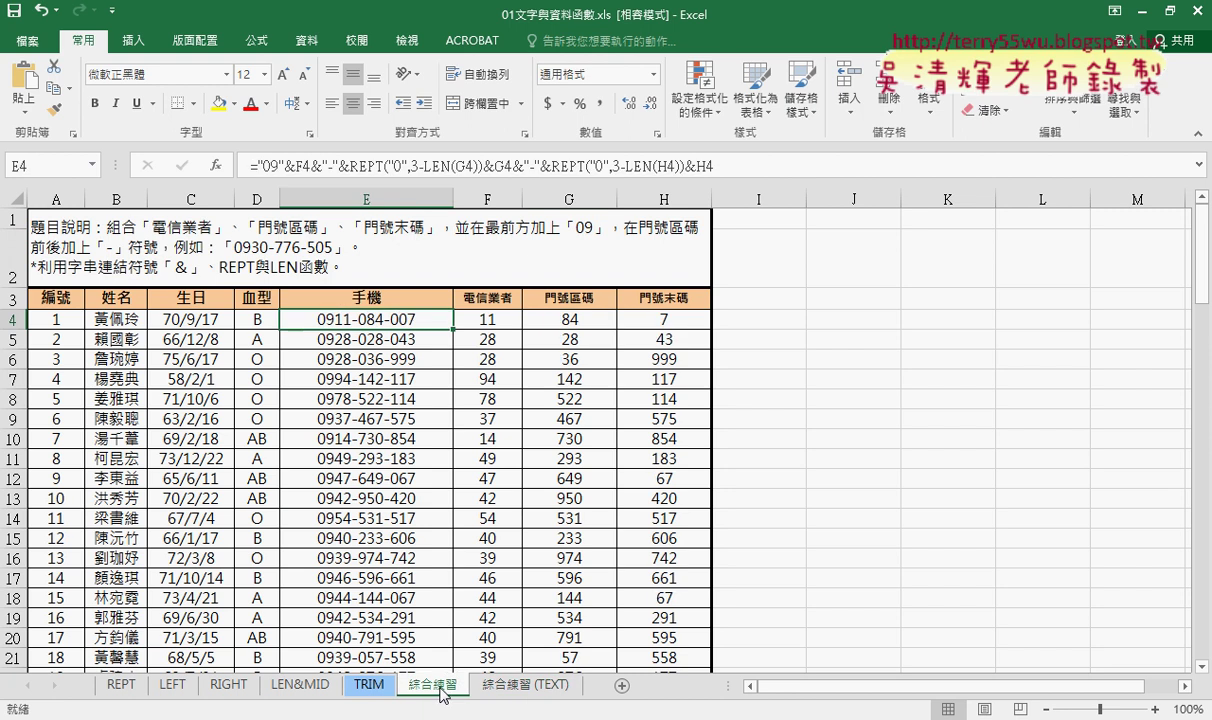
# On 綜合練習 (TEXT), select G4:H17 and review their custom 000 format.
pyautogui.click(535, 686)
pyautogui.moveTo(565, 318); pyautogui.dragTo(677, 577)
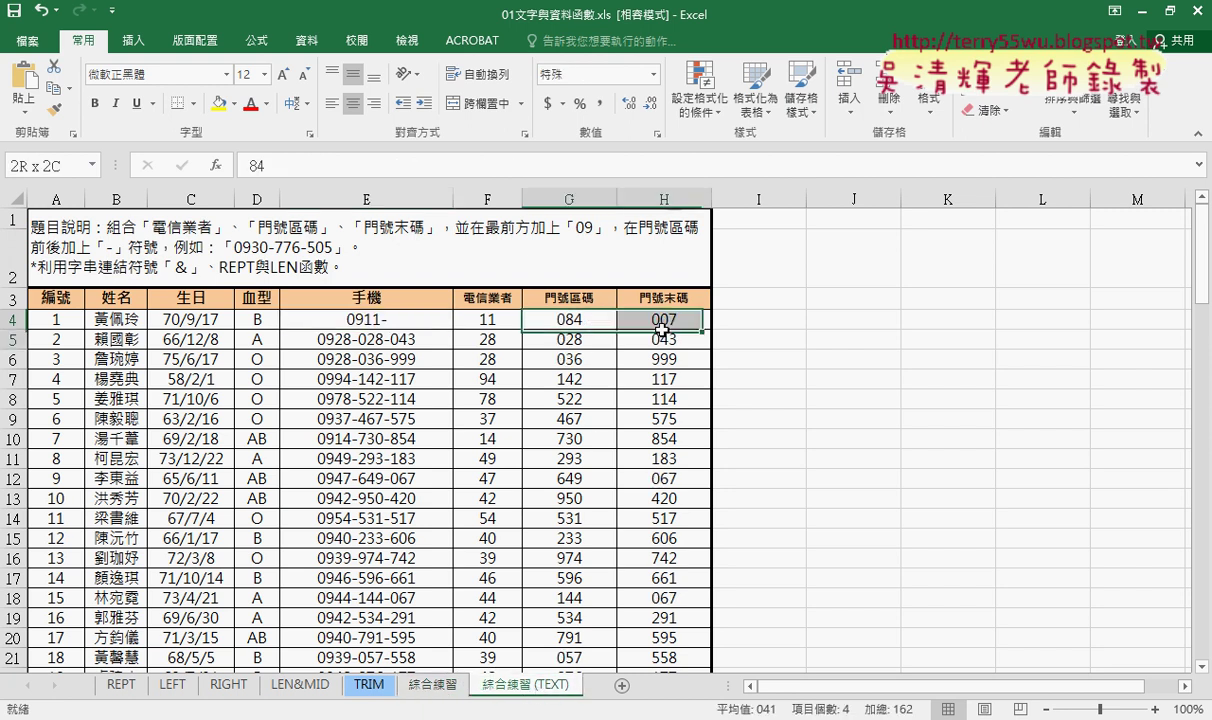
pyautogui.rightClick(591, 386)
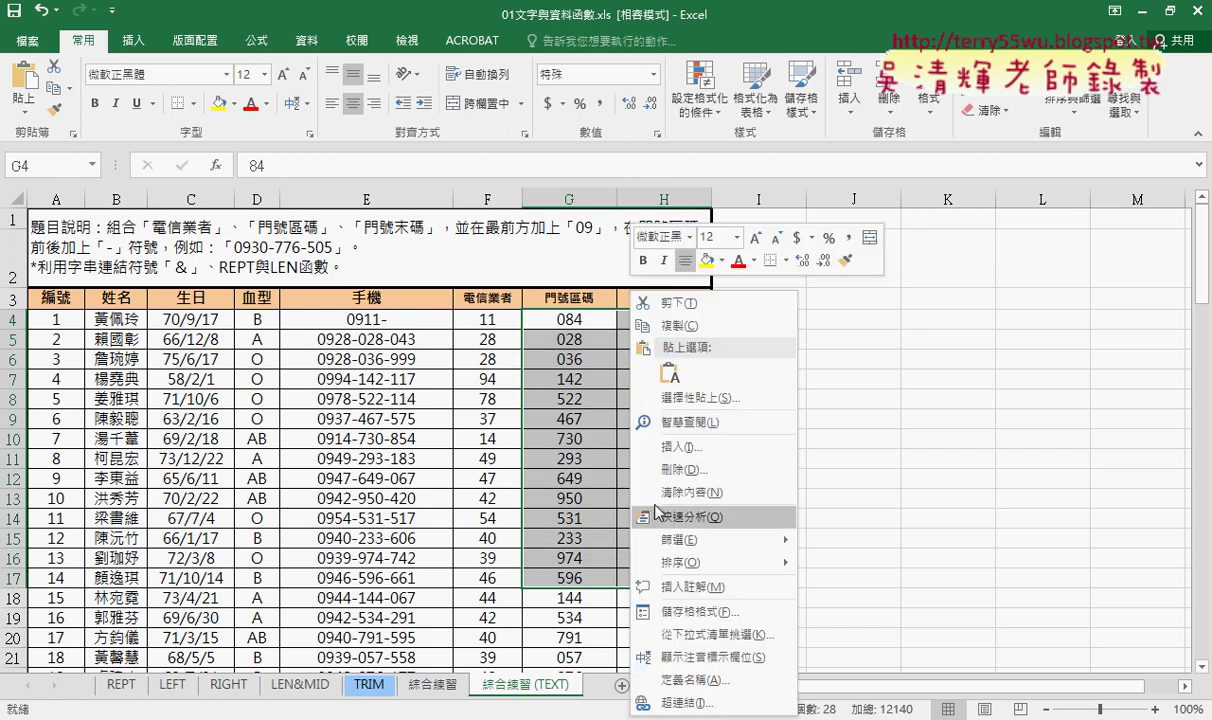
pyautogui.click(648, 580)
pyautogui.click(470, 460)
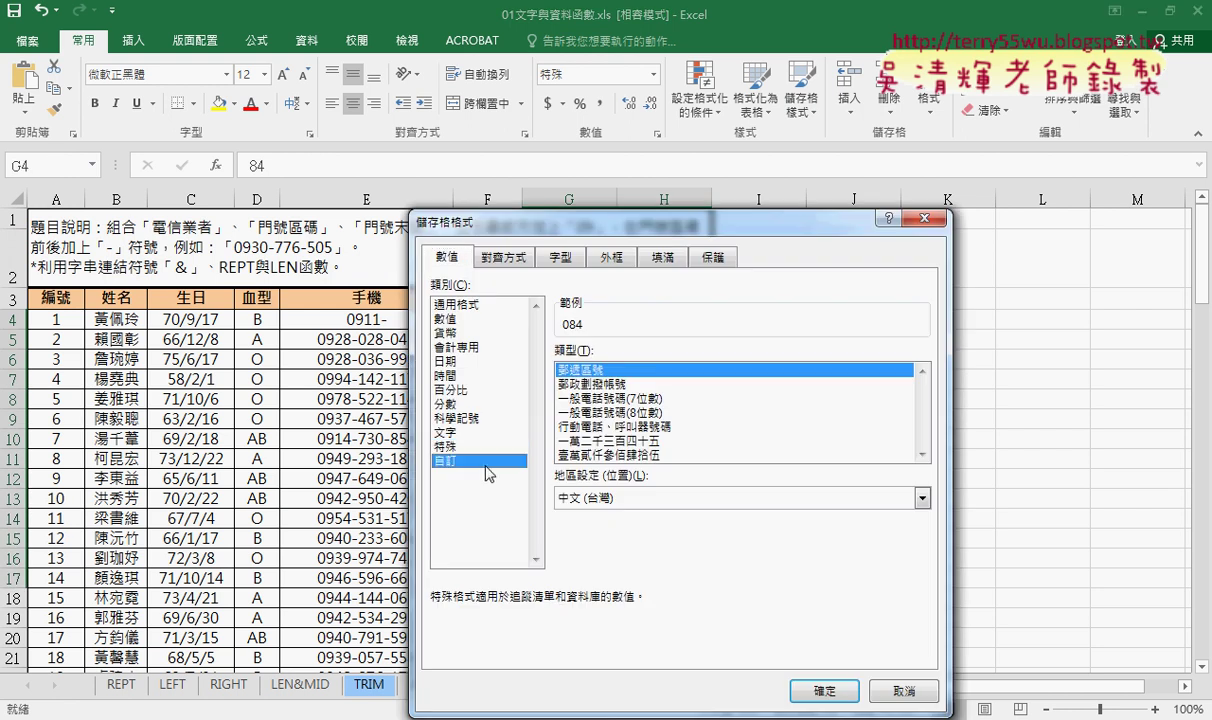
pyautogui.click(900, 690)
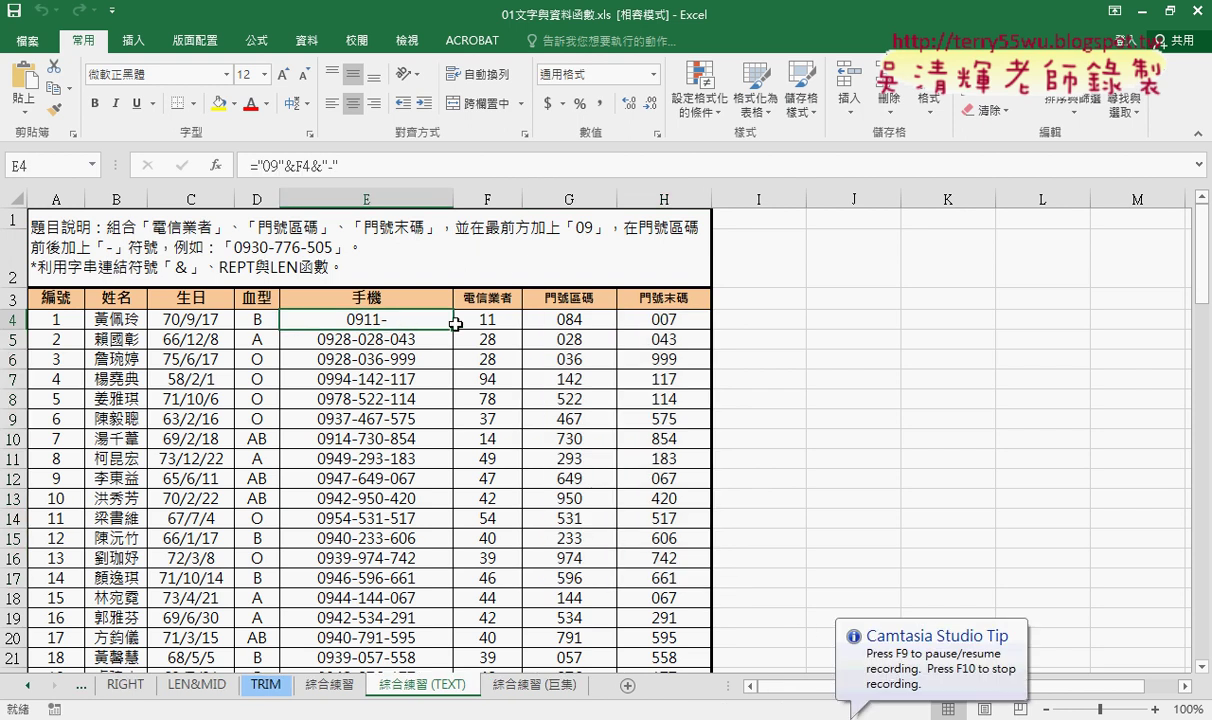
# Narrow column I to about 40 pixels and select J4.
pyautogui.moveTo(806, 199); pyautogui.dragTo(740, 199)
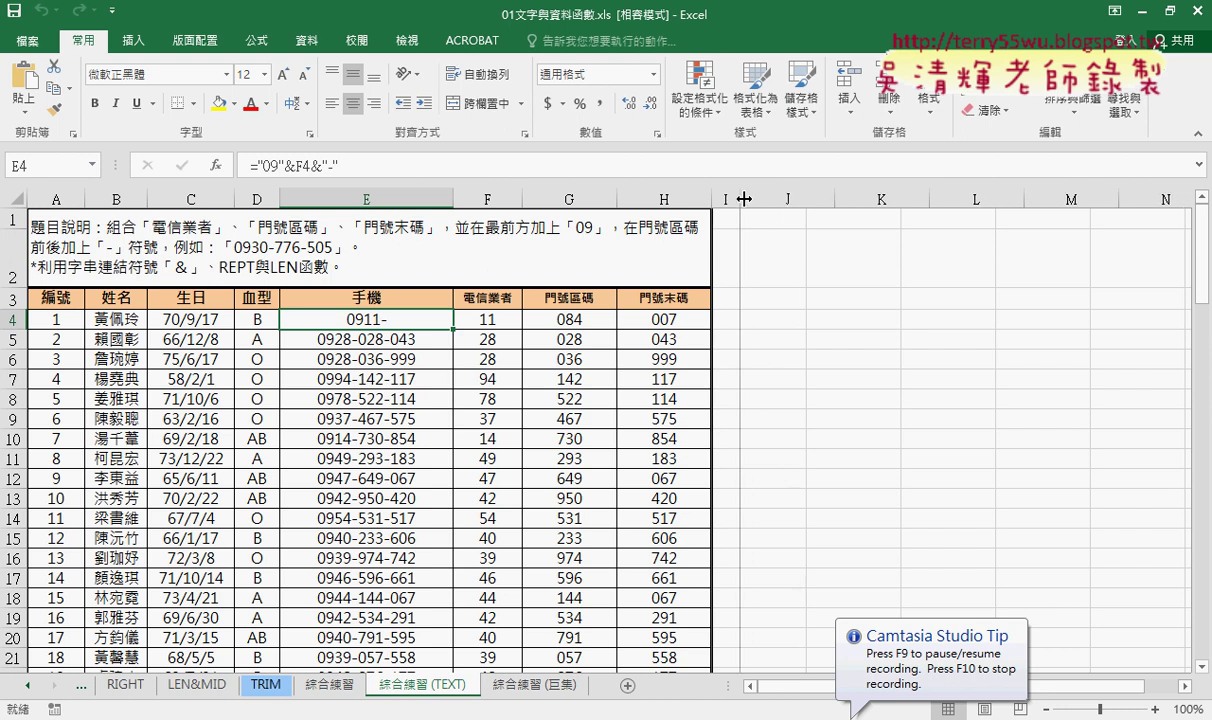
pyautogui.click(790, 320)
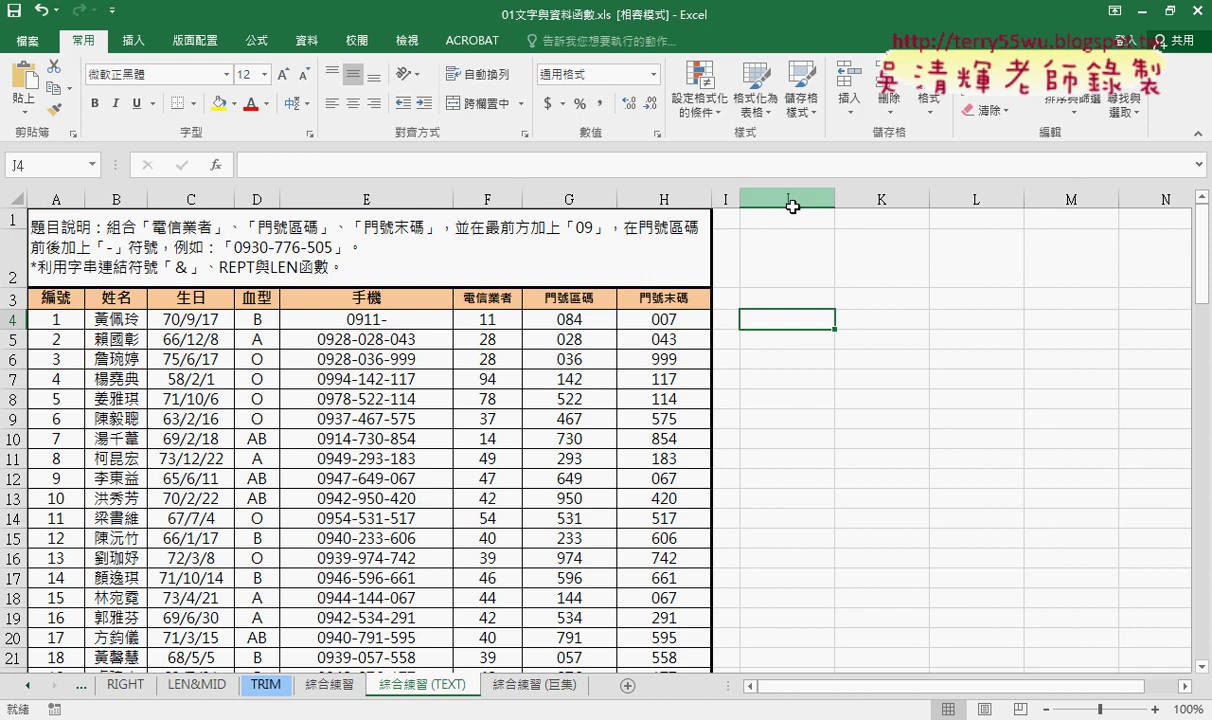
pyautogui.click(573, 319)
pyautogui.click(786, 319)
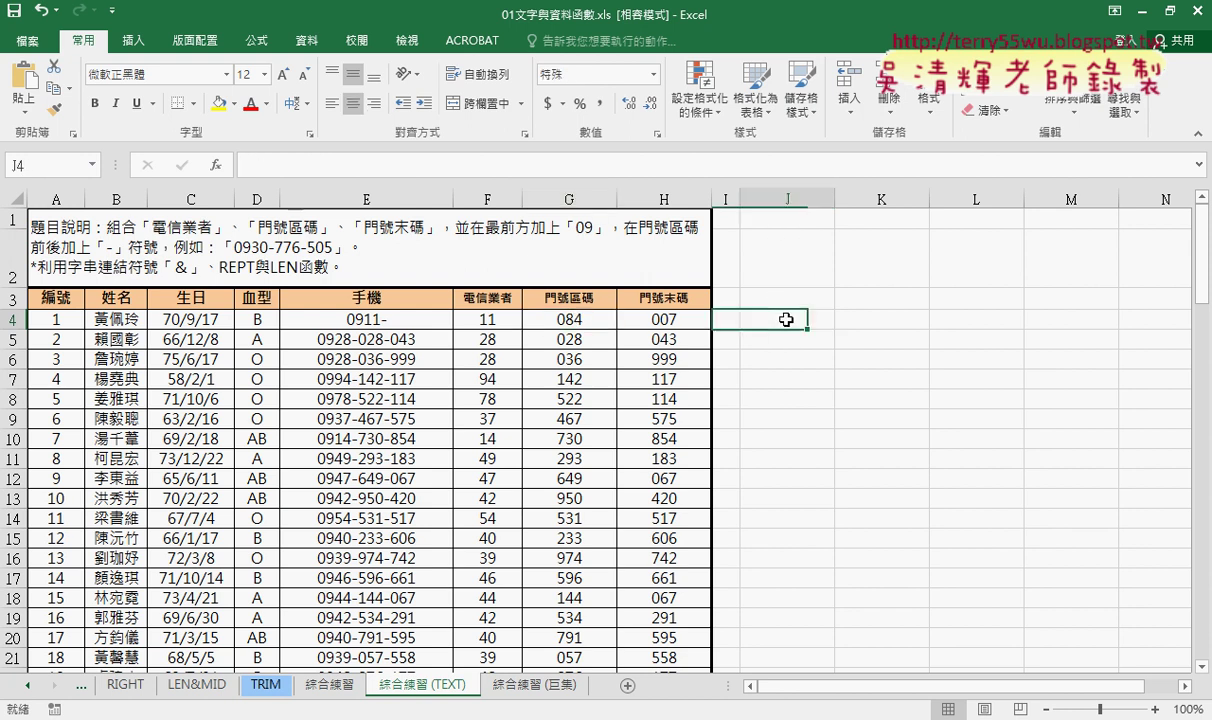
pyautogui.click(314, 163)
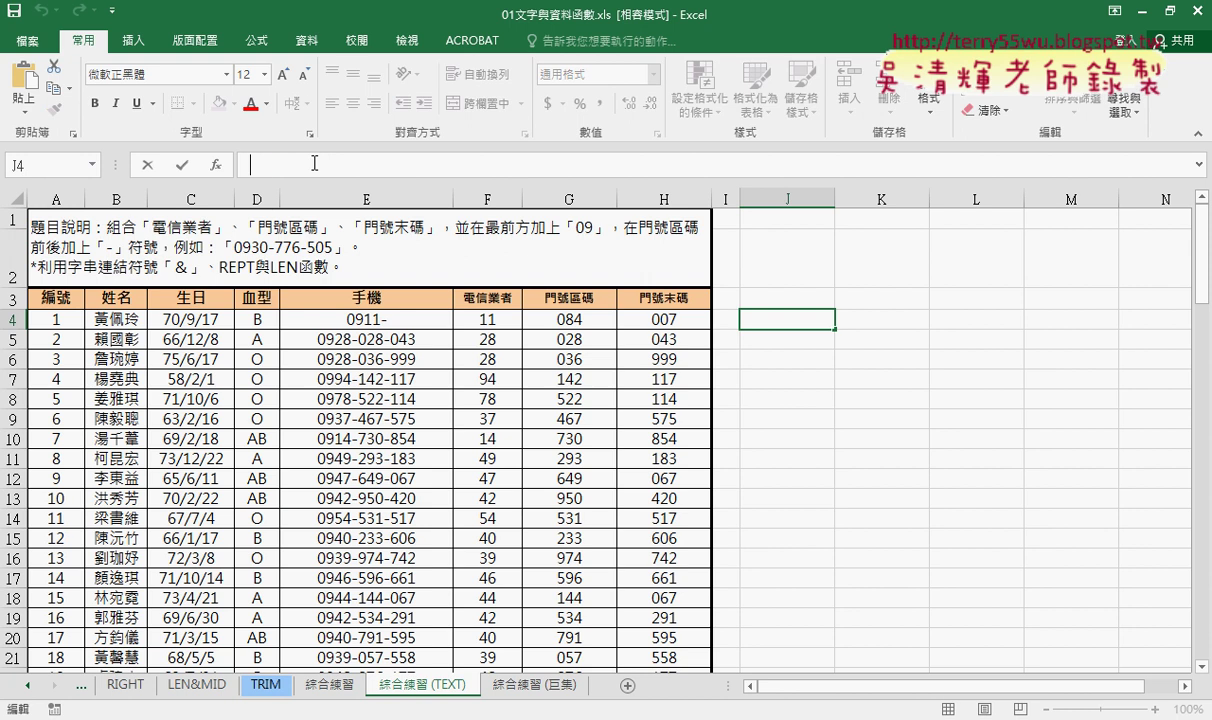
pyautogui.write('=')
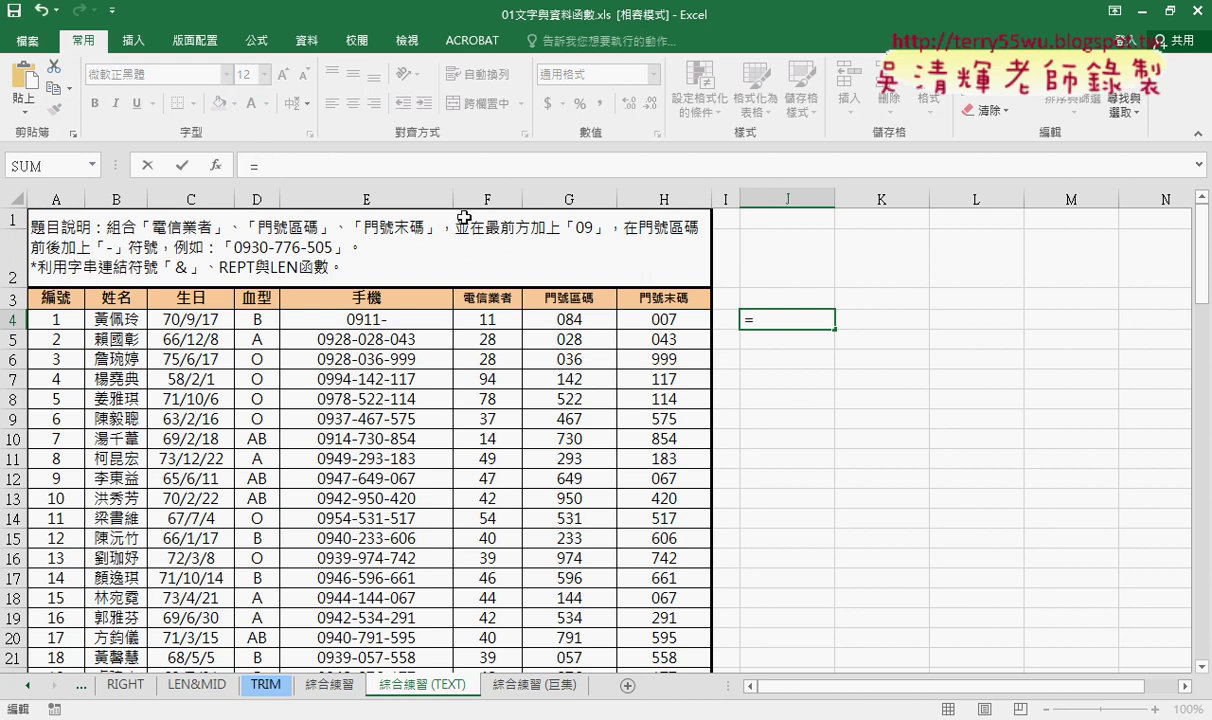
pyautogui.click(575, 319)
pyautogui.click(183, 166)
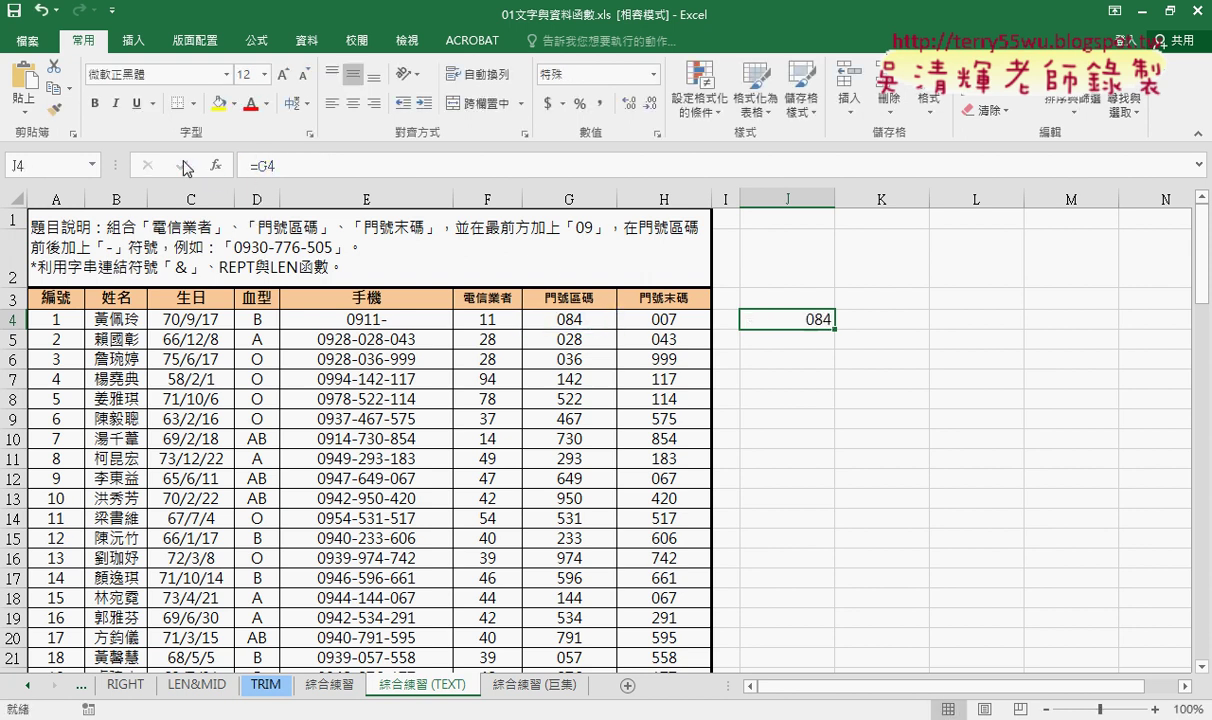
pyautogui.rightClick(747, 298)
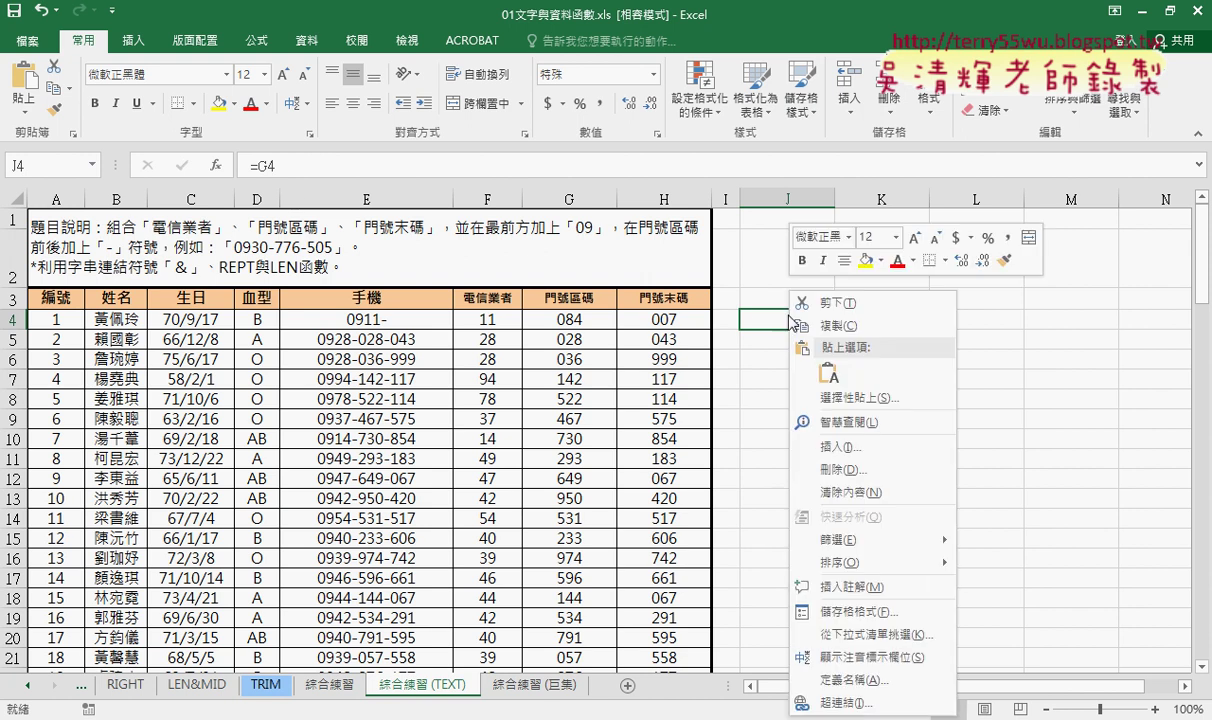
pyautogui.click(843, 612)
pyautogui.click(605, 304)
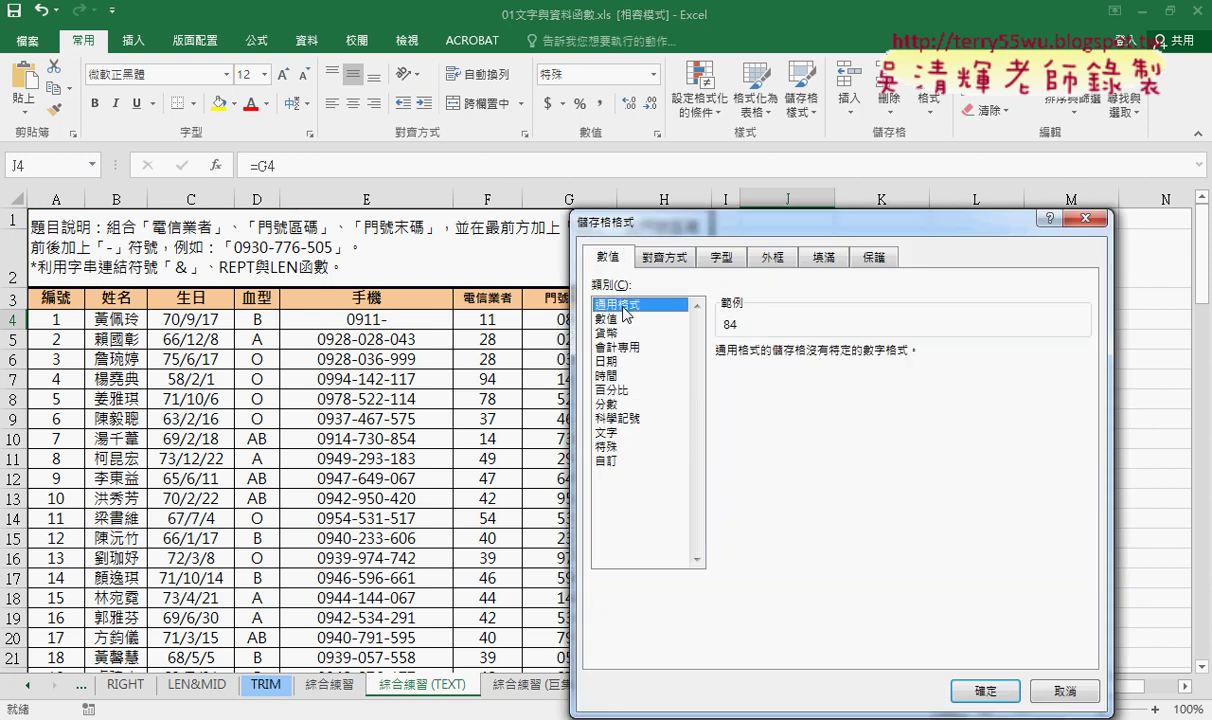
pyautogui.click(962, 692)
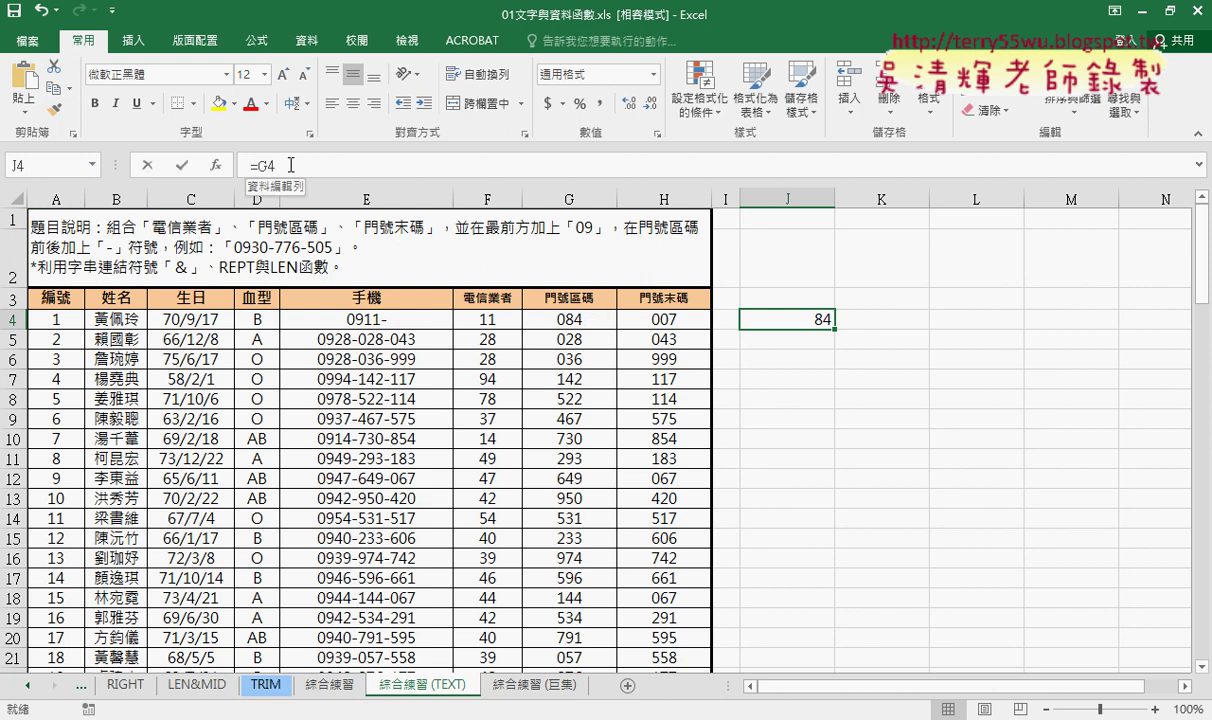
pyautogui.click(258, 165)
pyautogui.press('BackSpace')
pyautogui.press('BackSpace')
pyautogui.press('BackSpace')
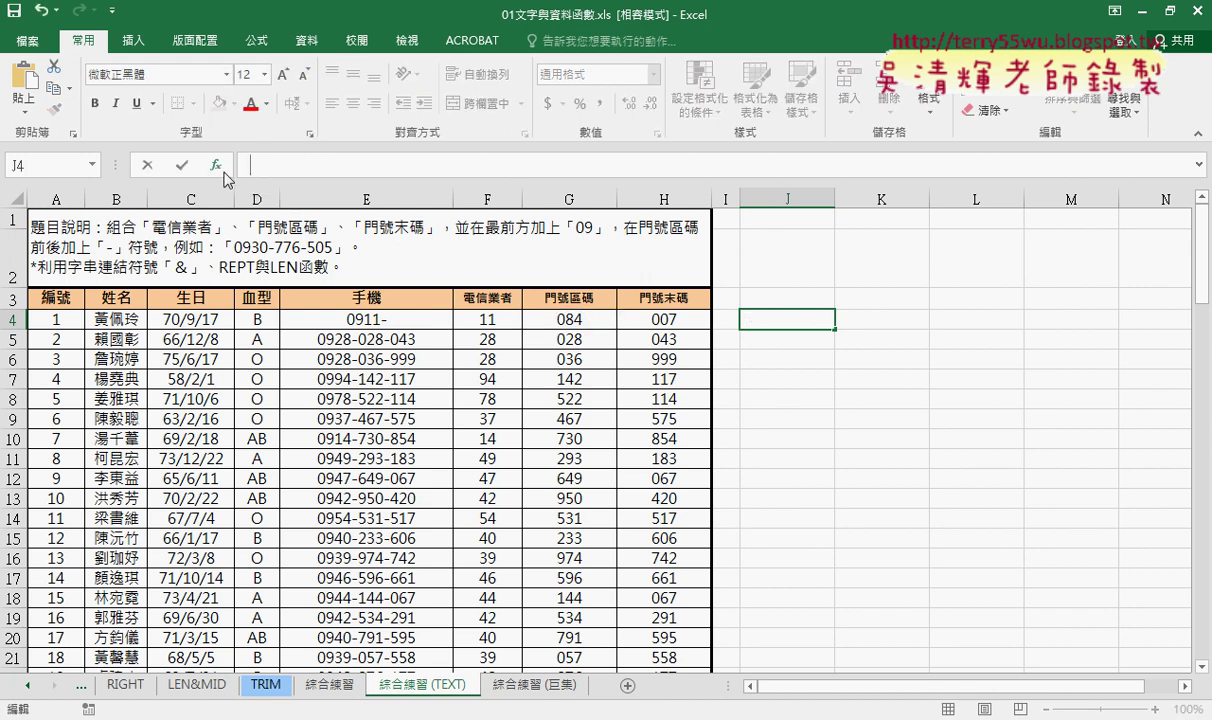
# Find TEXT under the 文字 category in Insert Function, then cancel so J4 still shows 84.
pyautogui.click(216, 166)
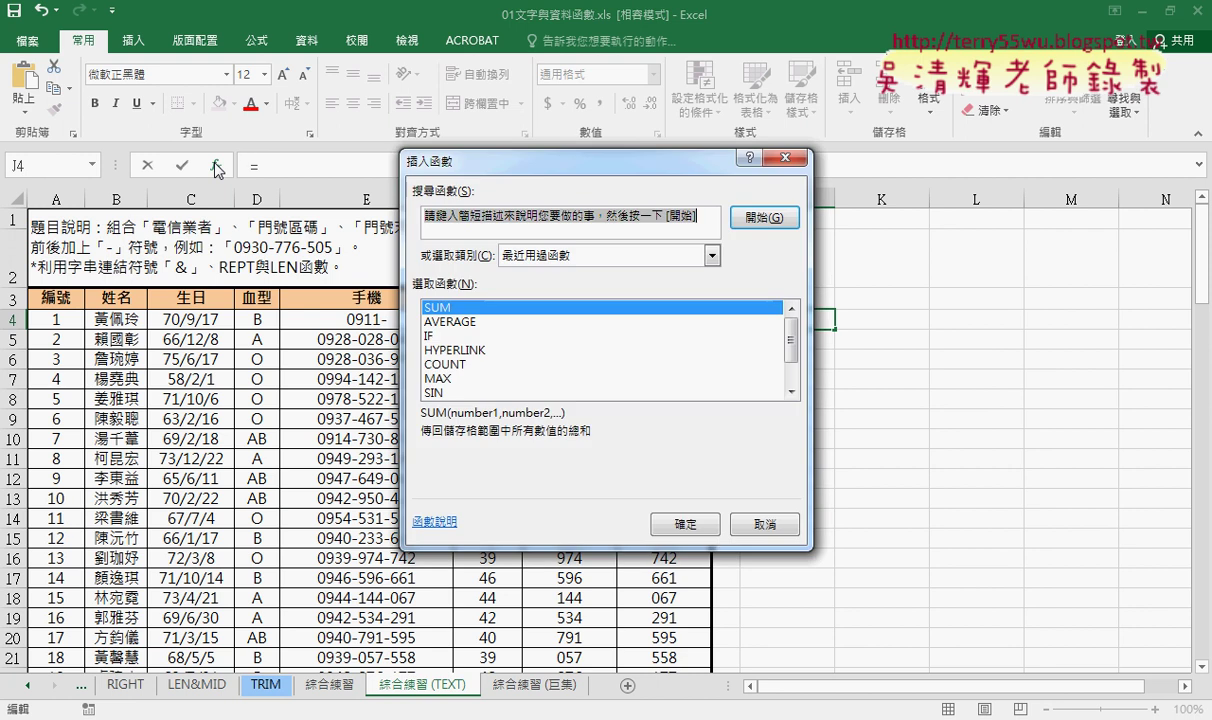
pyautogui.click(508, 255)
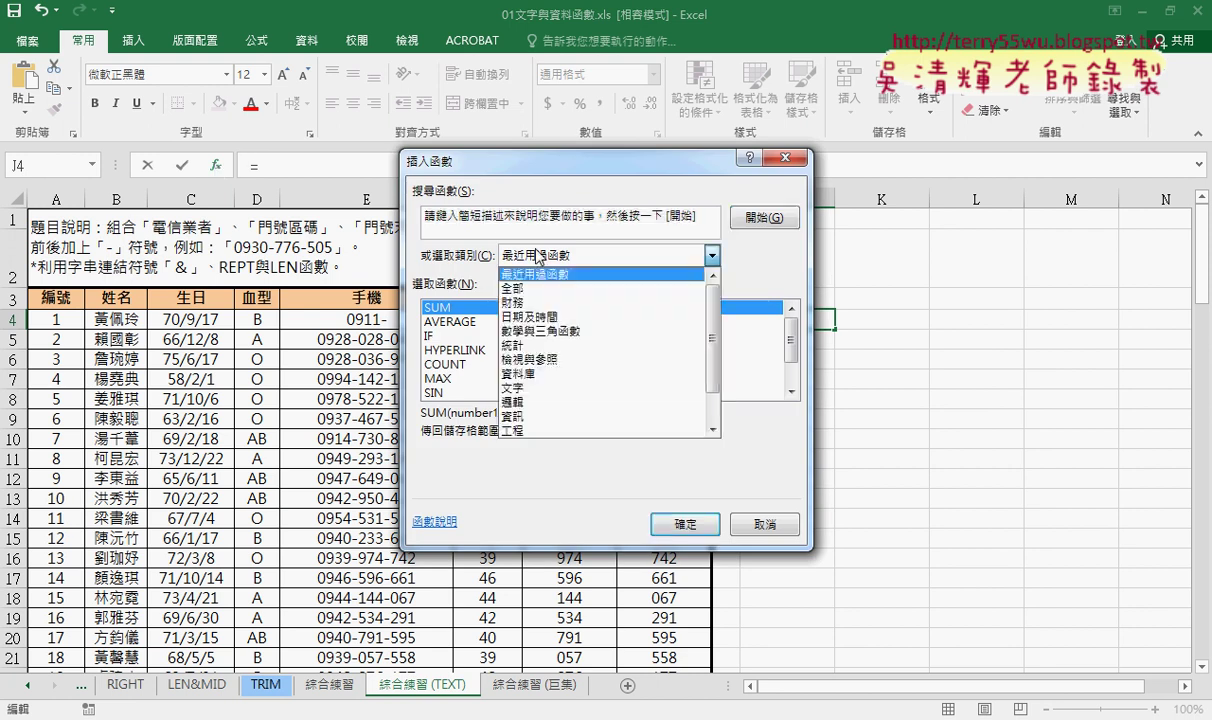
pyautogui.click(549, 388)
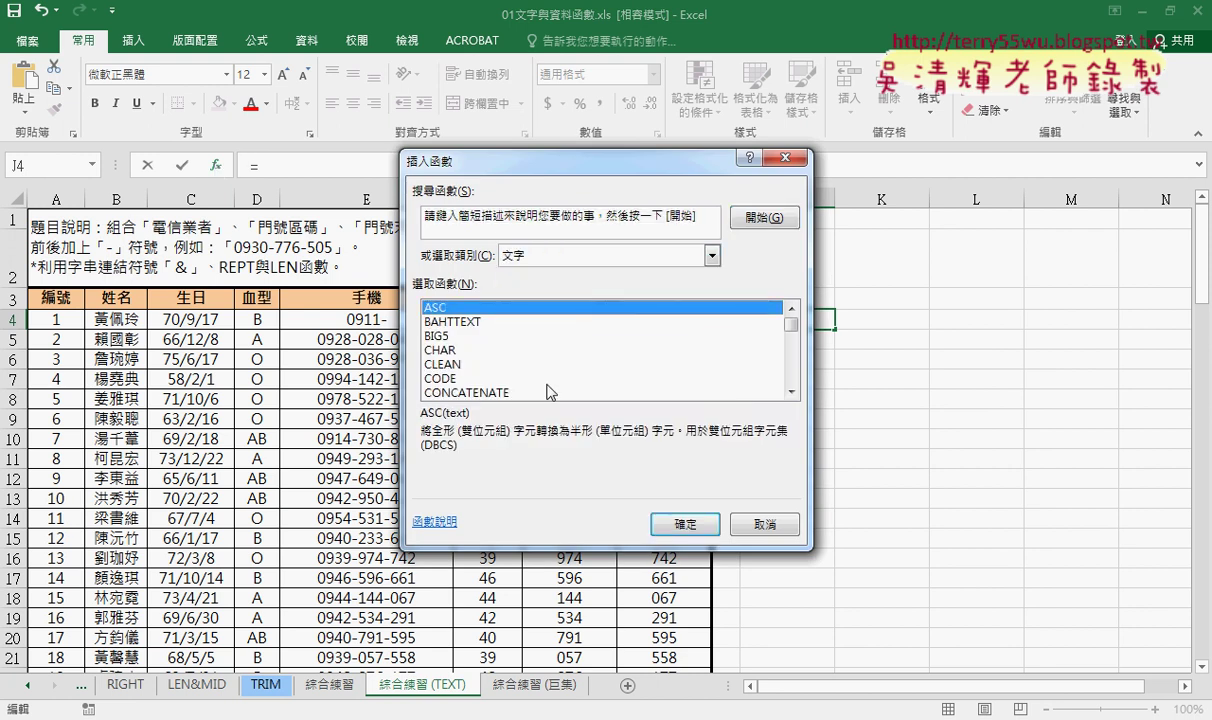
pyautogui.click(512, 259)
pyautogui.click(511, 259)
pyautogui.moveTo(791, 325); pyautogui.dragTo(794, 372)
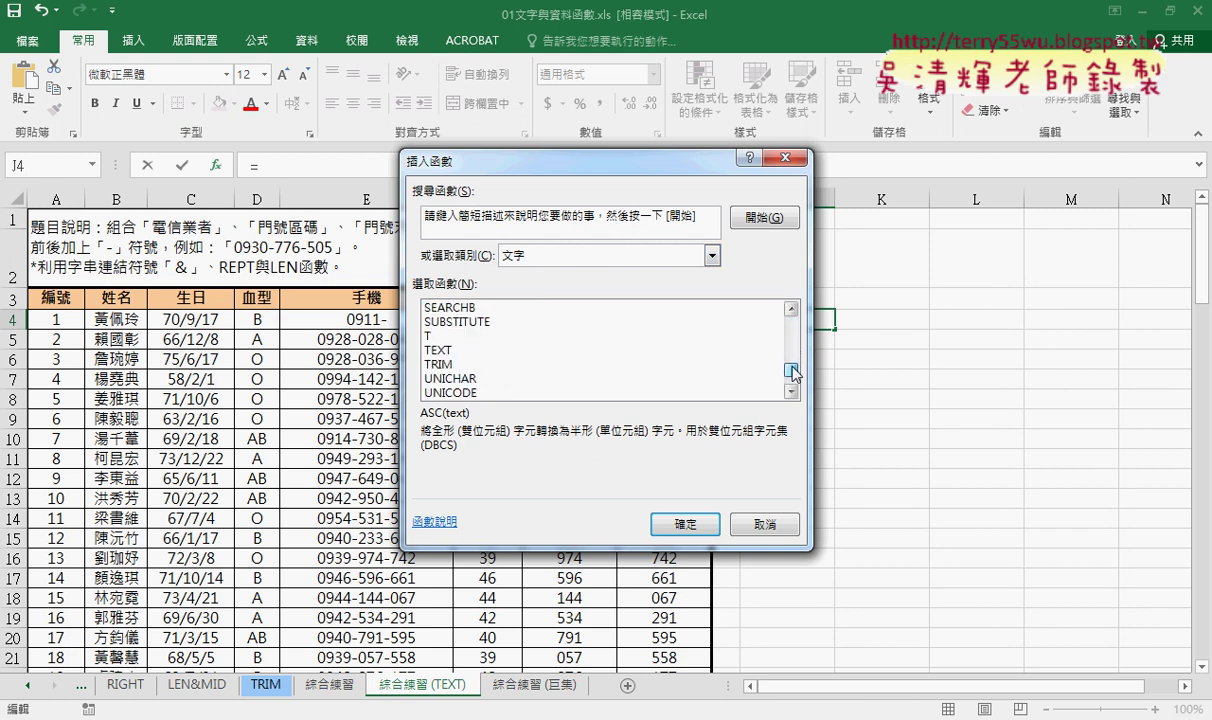
pyautogui.click(440, 349)
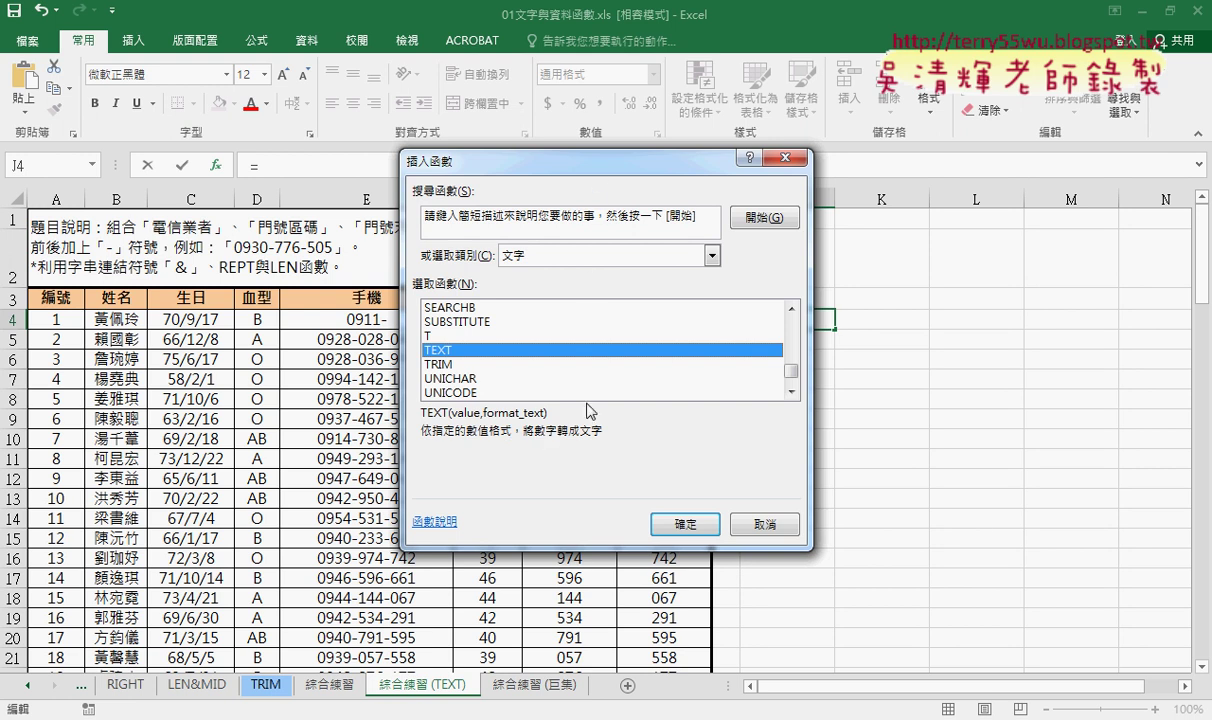
pyautogui.moveTo(591, 164)
pyautogui.mouseDown()
pyautogui.moveTo(597, 403)
pyautogui.moveTo(601, 374)
pyautogui.mouseUp()
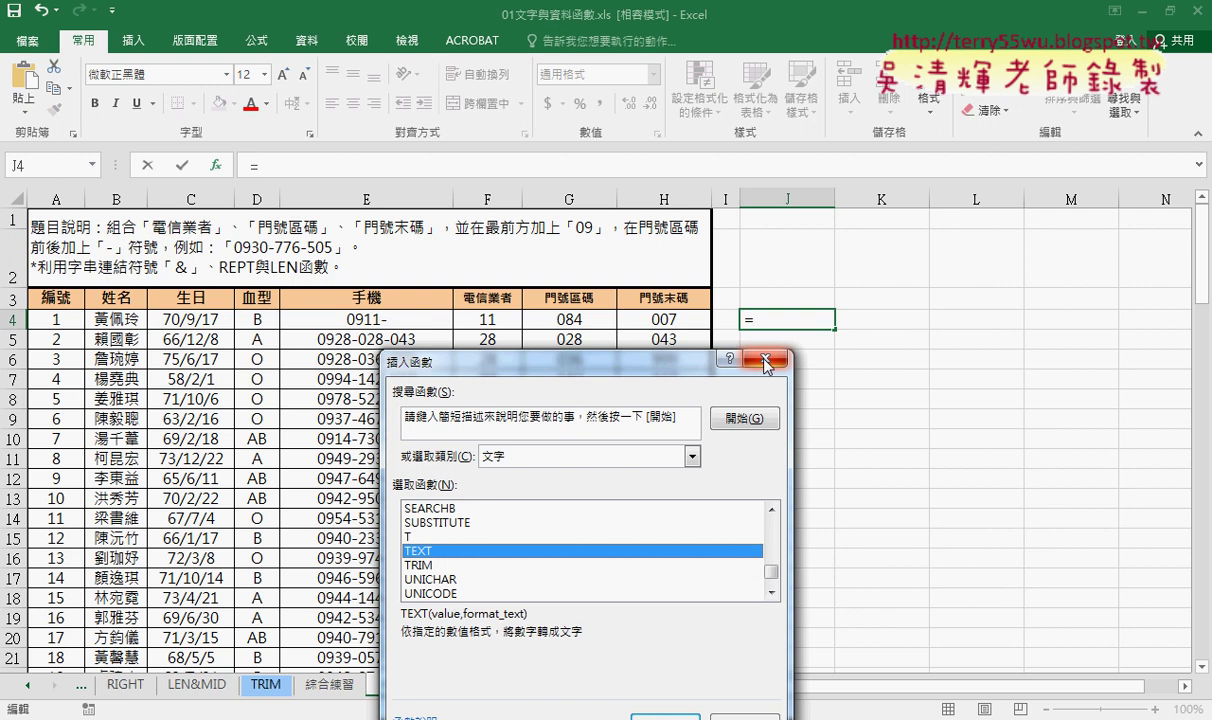
pyautogui.moveTo(612, 358); pyautogui.dragTo(648, 177)
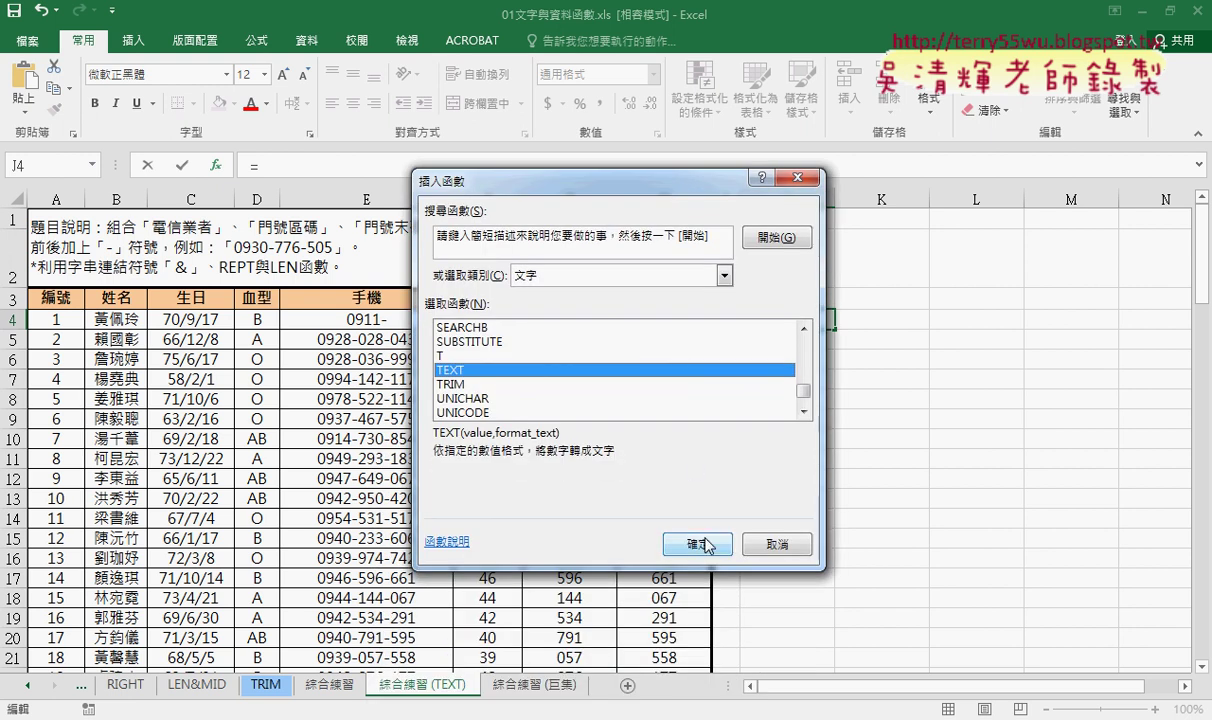
pyautogui.click(750, 541)
# Reformat G4:H103 as 通用格式 (General) so codes like 084 display as 84.
pyautogui.click(581, 316)
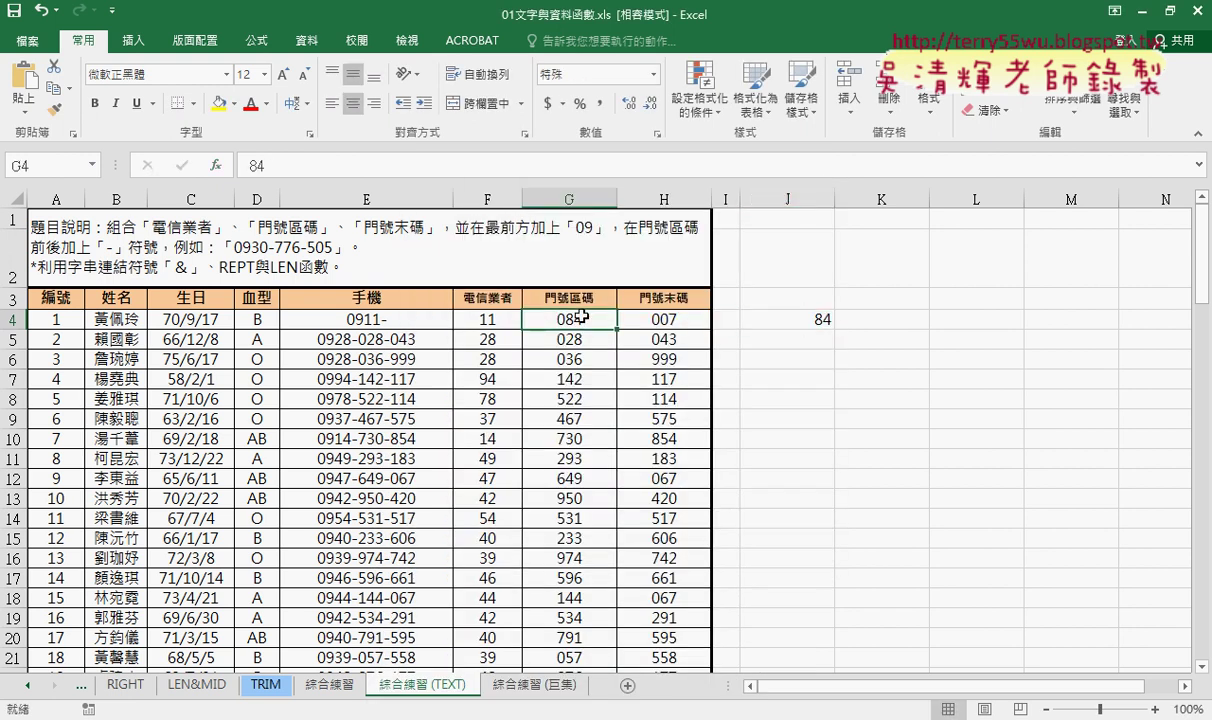
pyautogui.hotkey('shift', 'Right')
pyautogui.hotkey('ctrl', 'shift', 'Down')
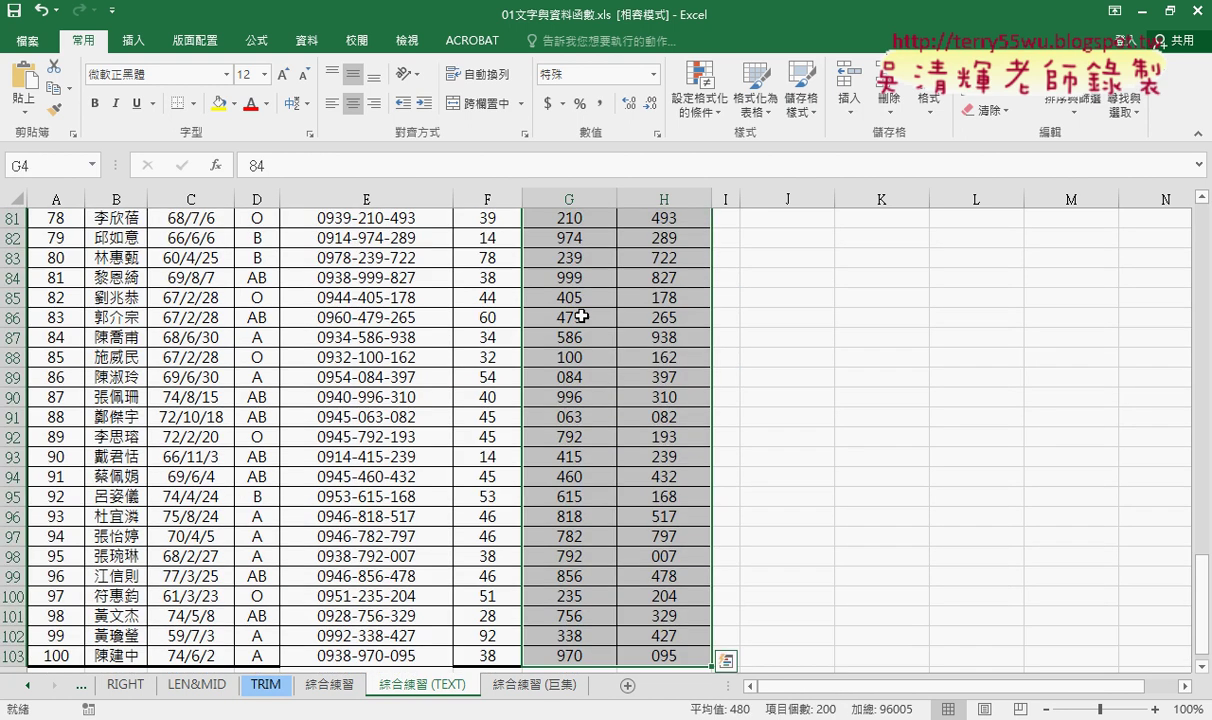
pyautogui.scroll(7, 744, 306)
pyautogui.scroll(11, 744, 306)
pyautogui.scroll(9, 744, 306)
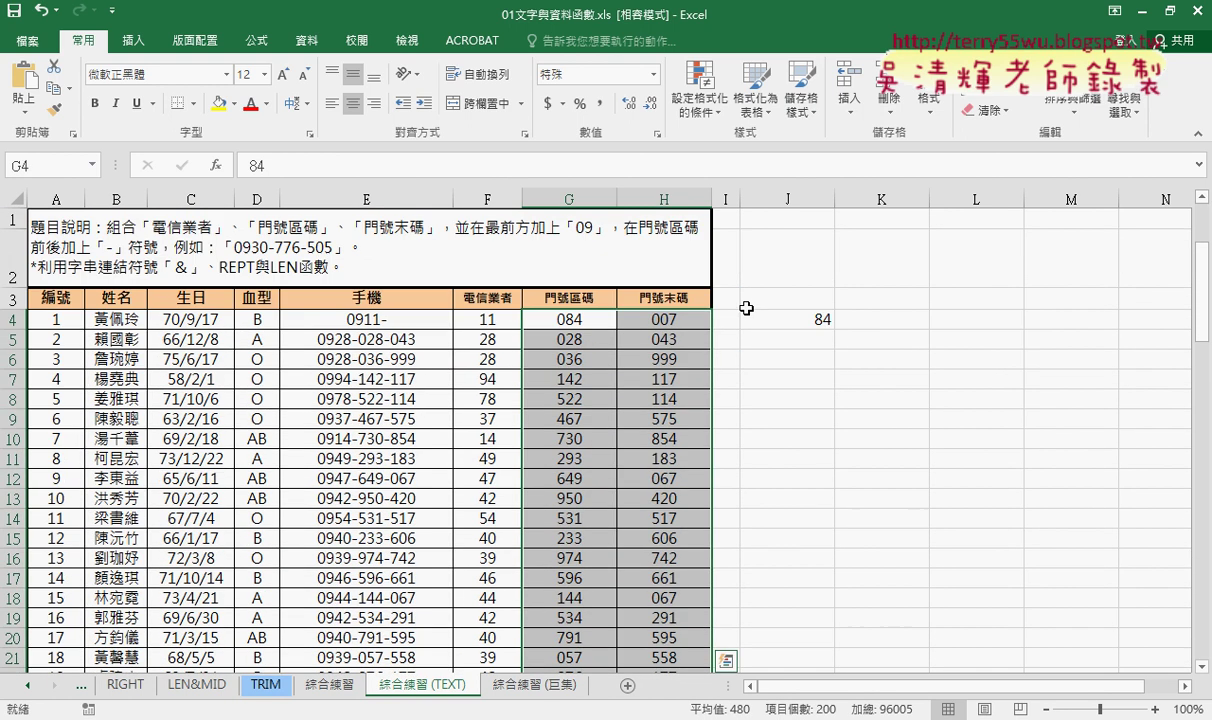
pyautogui.rightClick(652, 360)
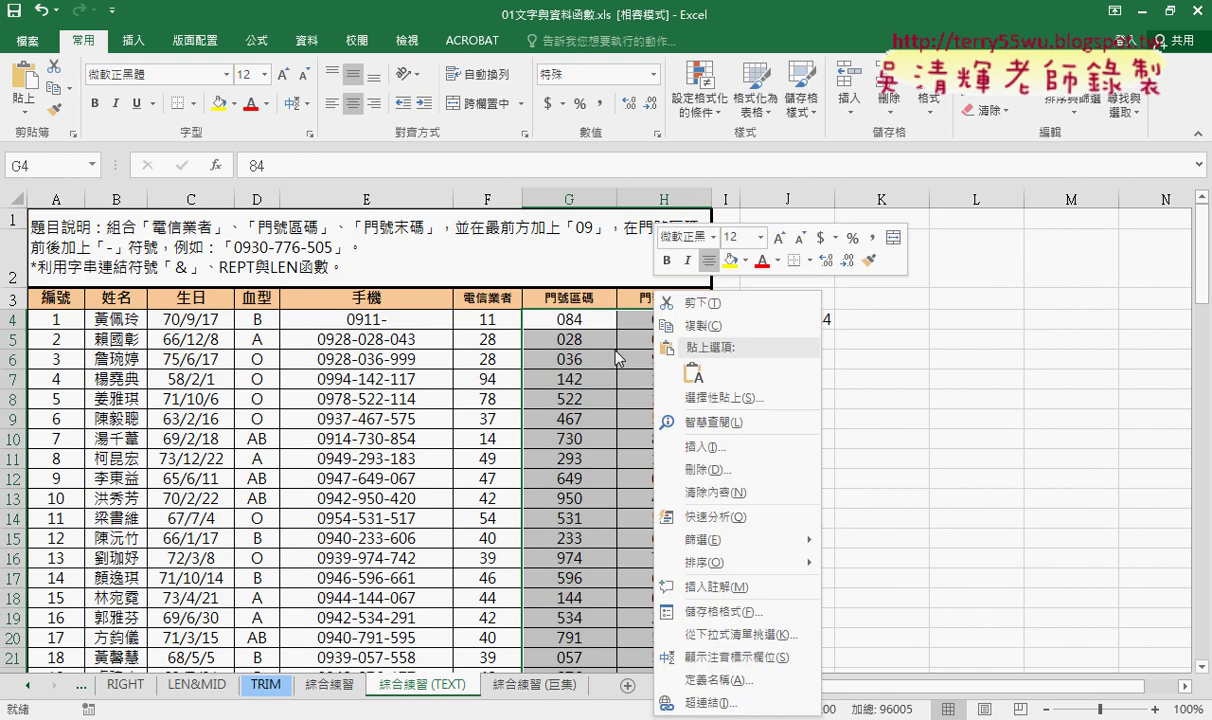
pyautogui.click(704, 590)
pyautogui.click(510, 303)
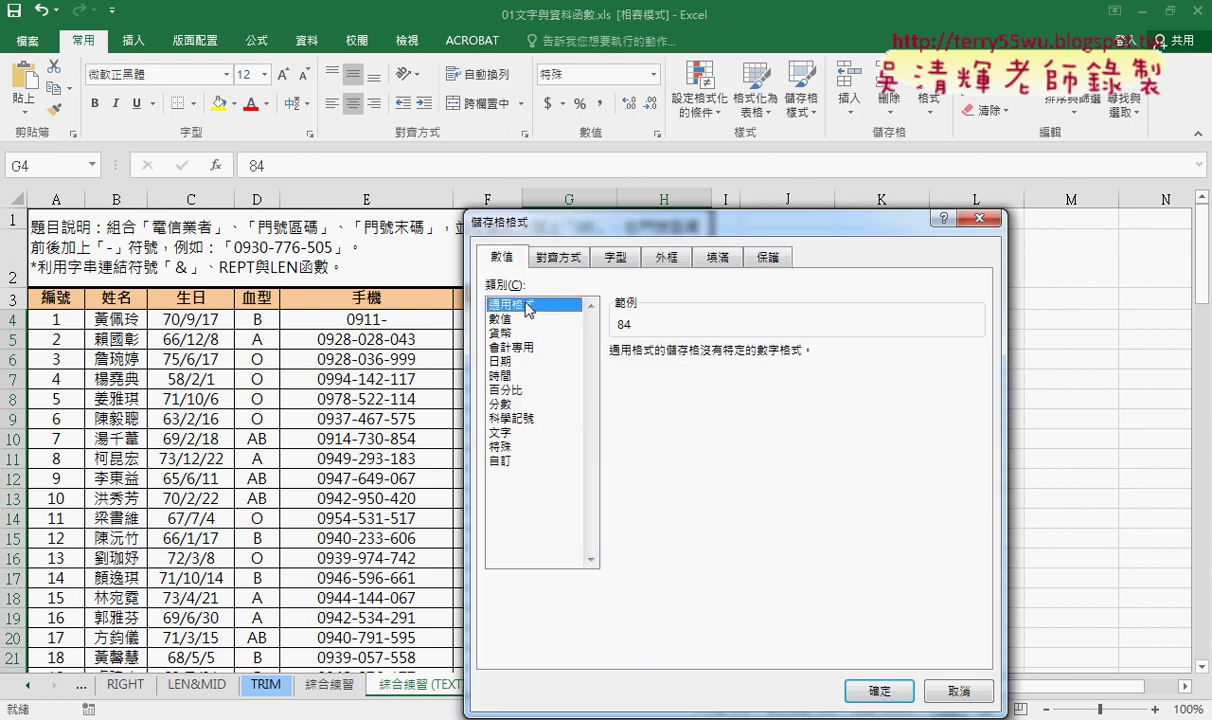
pyautogui.click(866, 689)
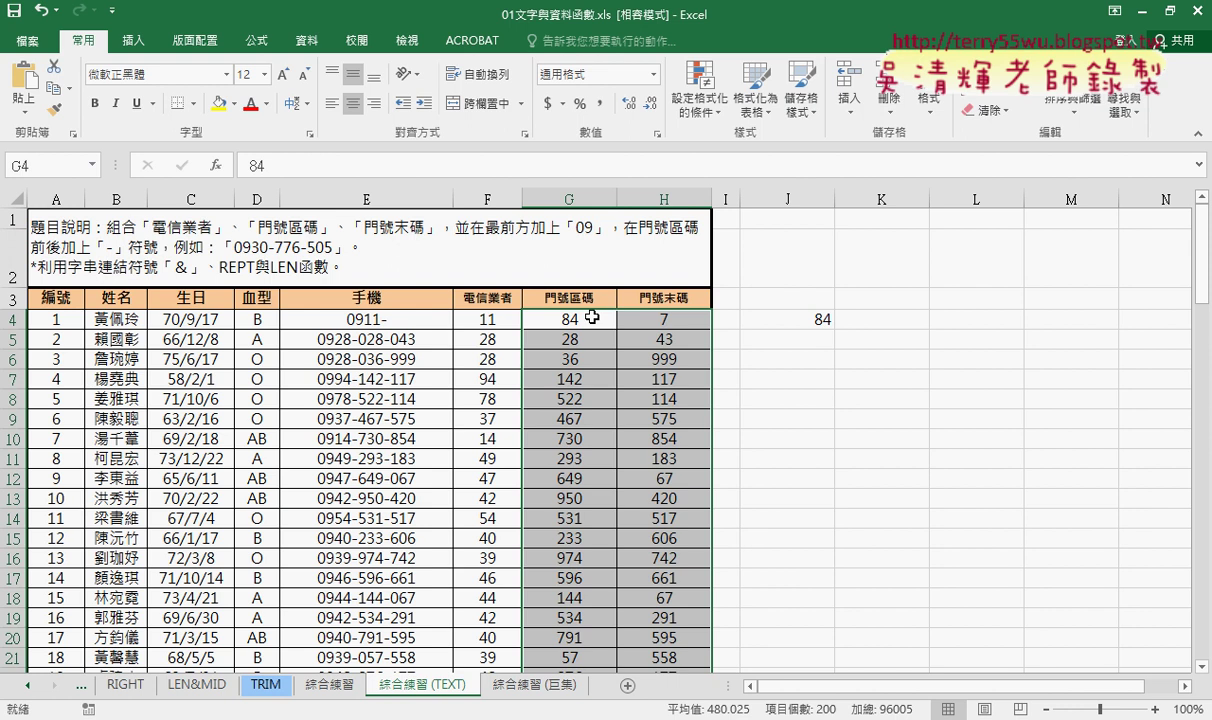
# Clear J4 and start a formula using TEXT from the function browser's 文字 category.
pyautogui.click(807, 322)
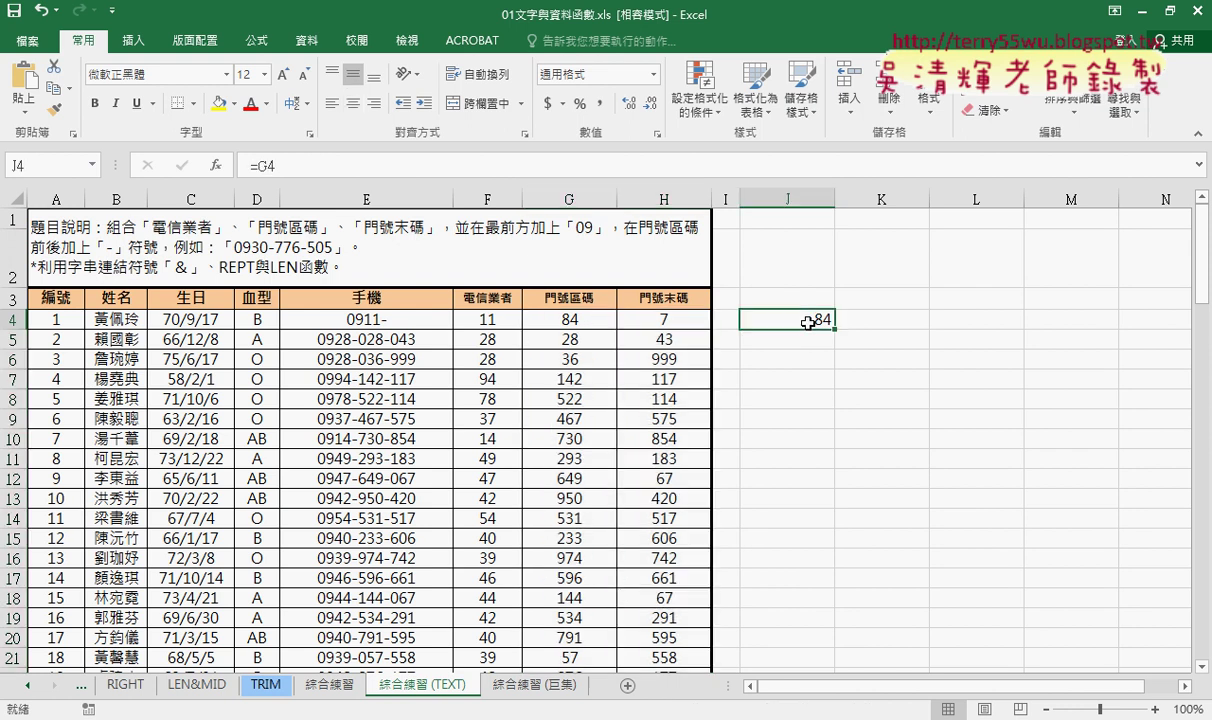
pyautogui.press('Delete')
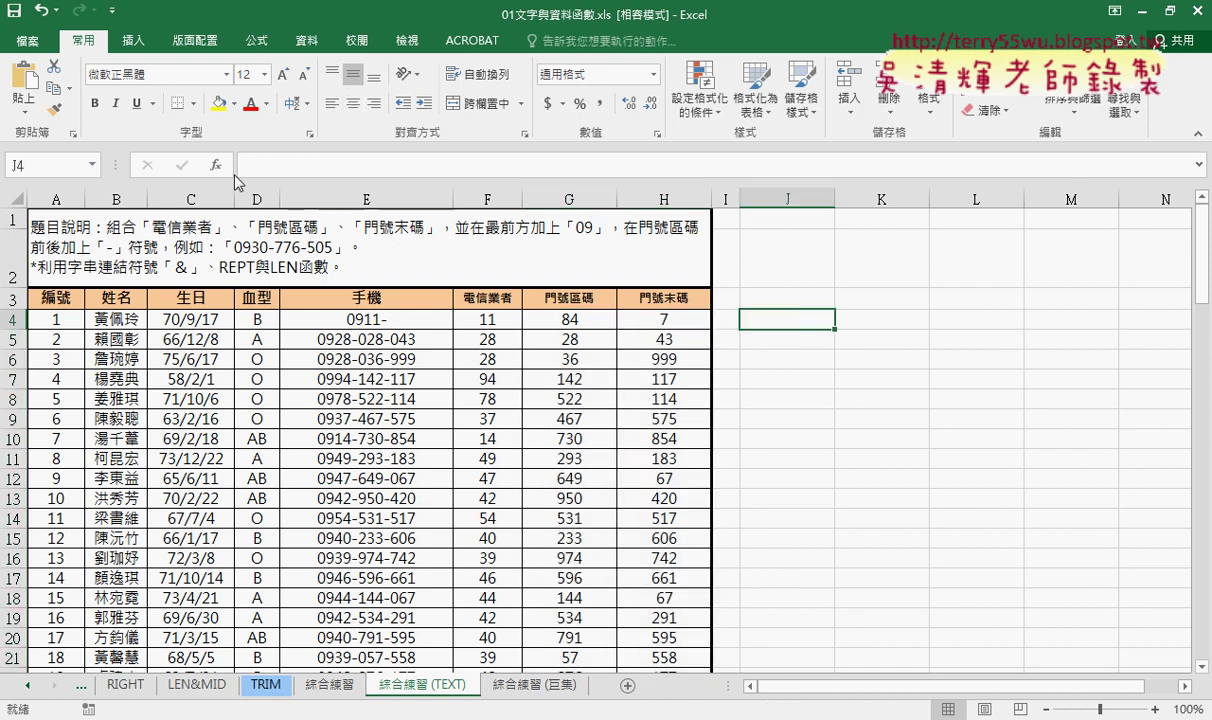
pyautogui.write('=')
pyautogui.click(215, 165)
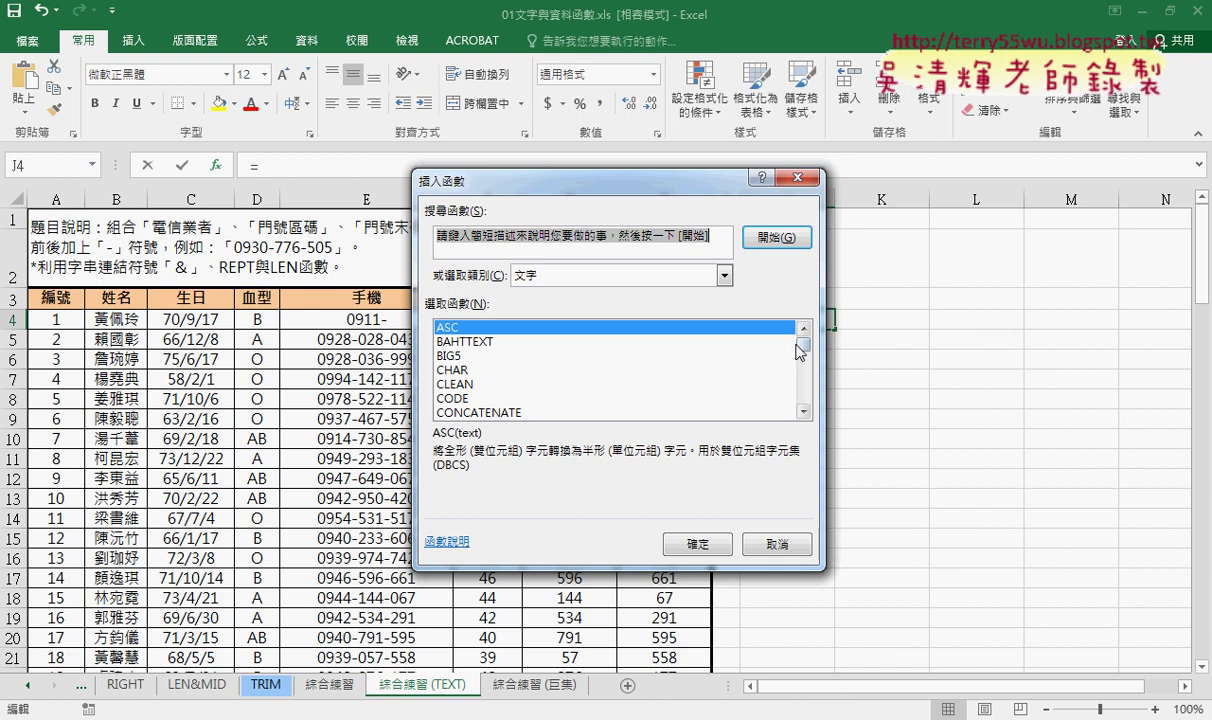
pyautogui.moveTo(803, 338); pyautogui.dragTo(803, 394)
pyautogui.click(455, 384)
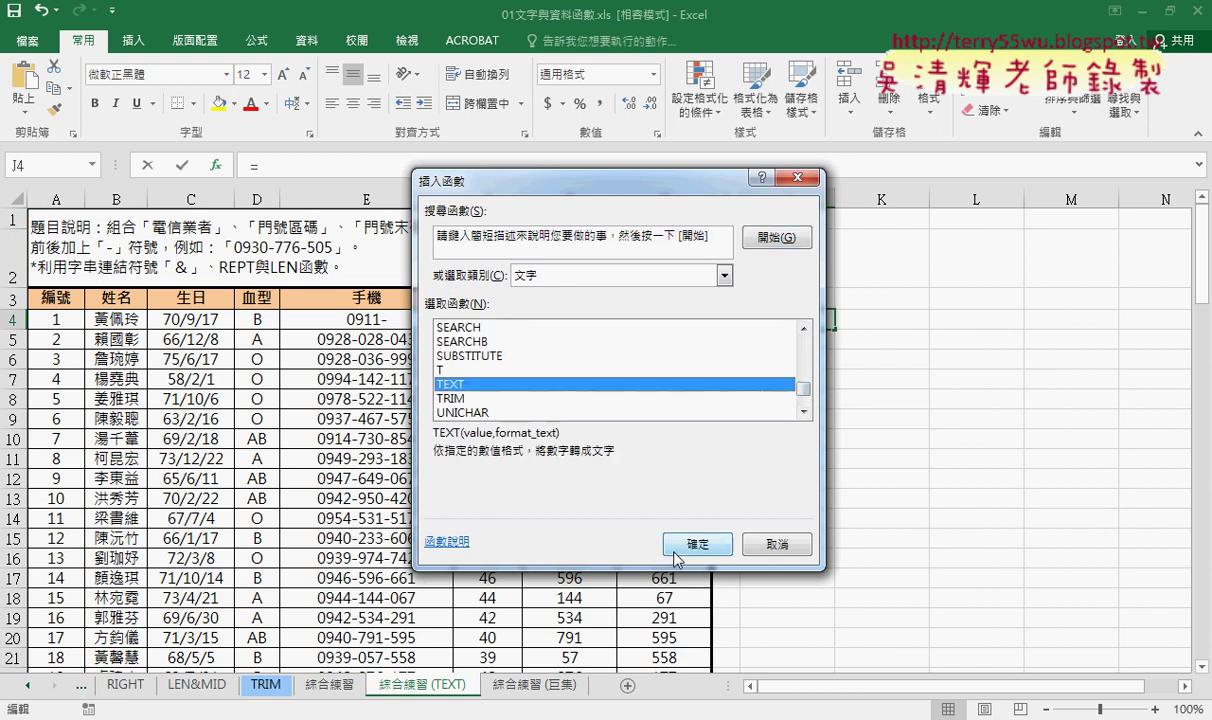
pyautogui.click(697, 544)
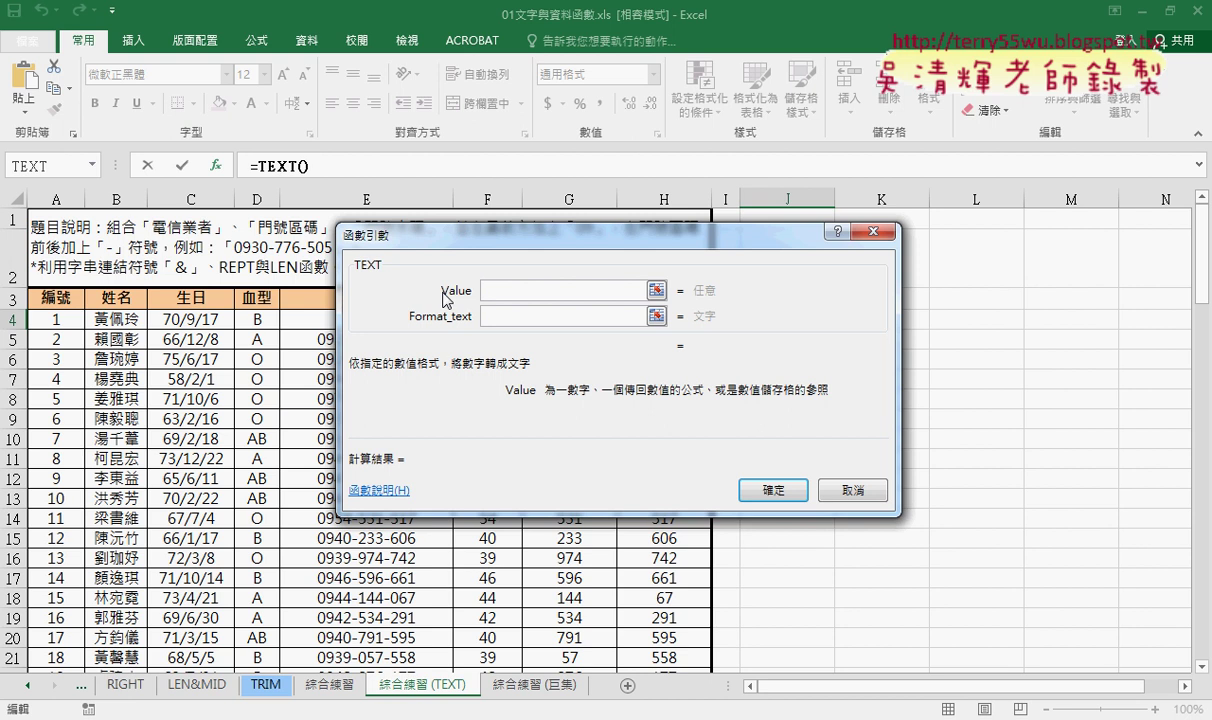
# Move the TEXT arguments dialog off columns E–H and set its Value argument to G4.
pyautogui.moveTo(527, 243); pyautogui.dragTo(832, 252)
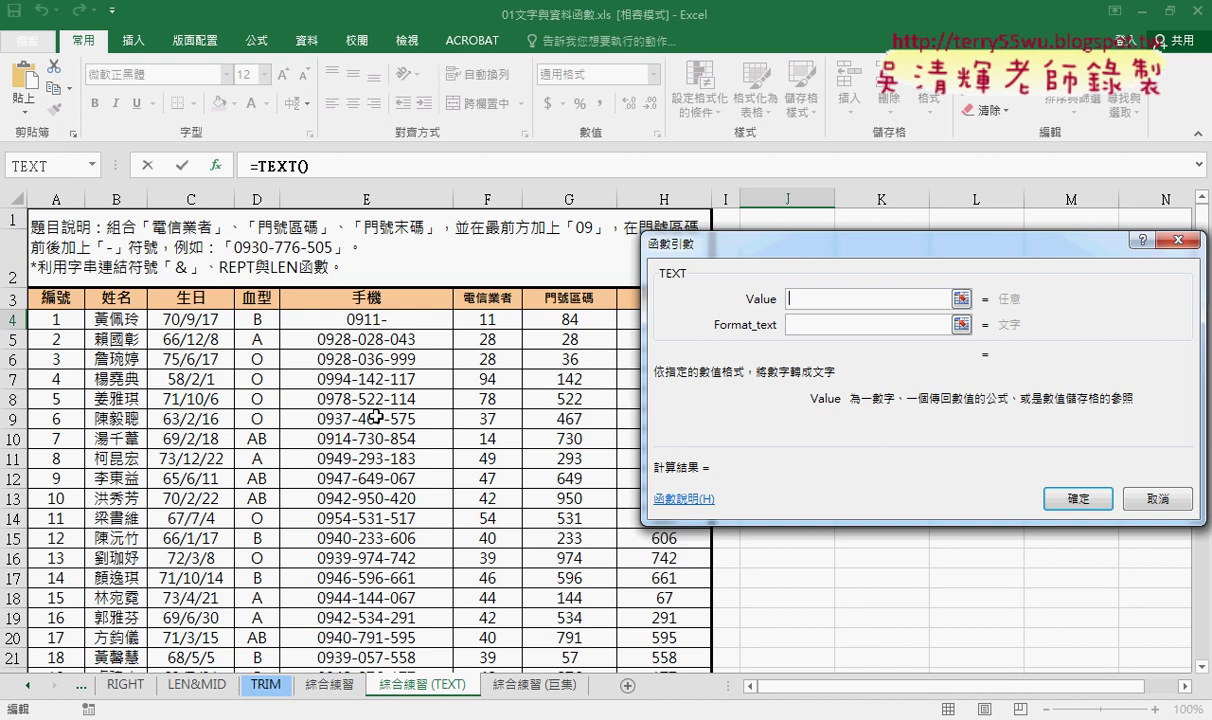
pyautogui.moveTo(735, 256); pyautogui.dragTo(471, 251)
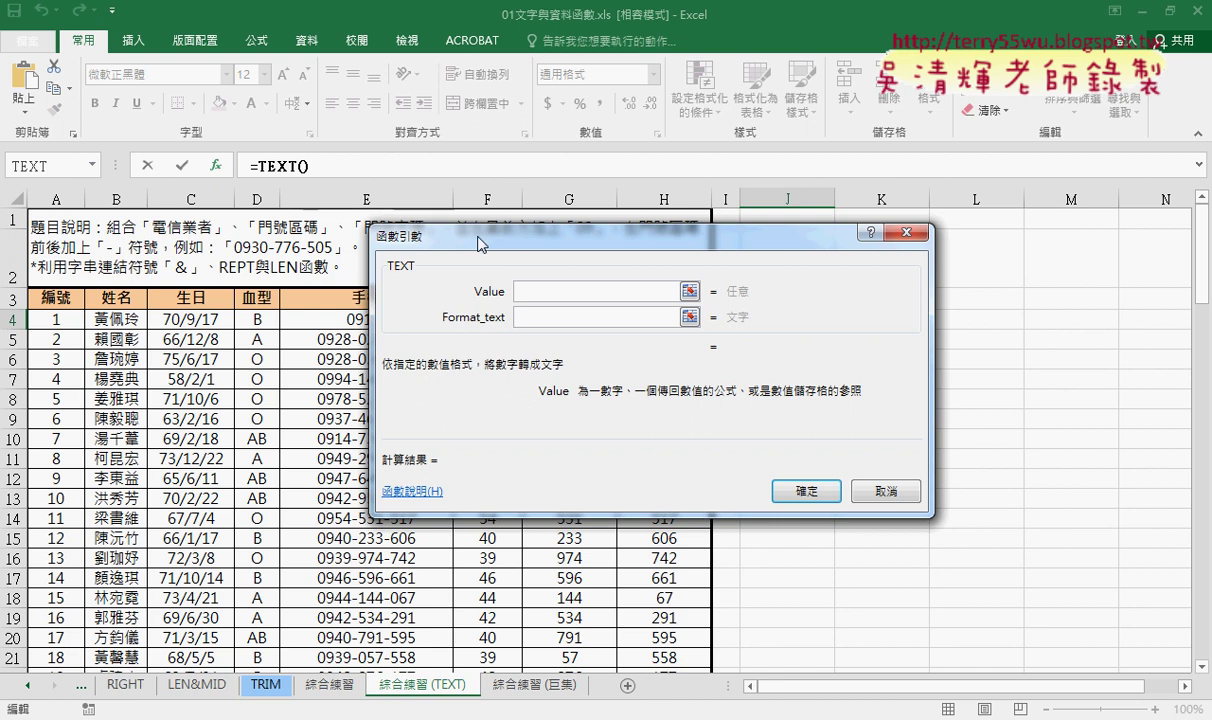
pyautogui.moveTo(481, 244)
pyautogui.mouseDown()
pyautogui.moveTo(640, 218)
pyautogui.moveTo(768, 246)
pyautogui.mouseUp()
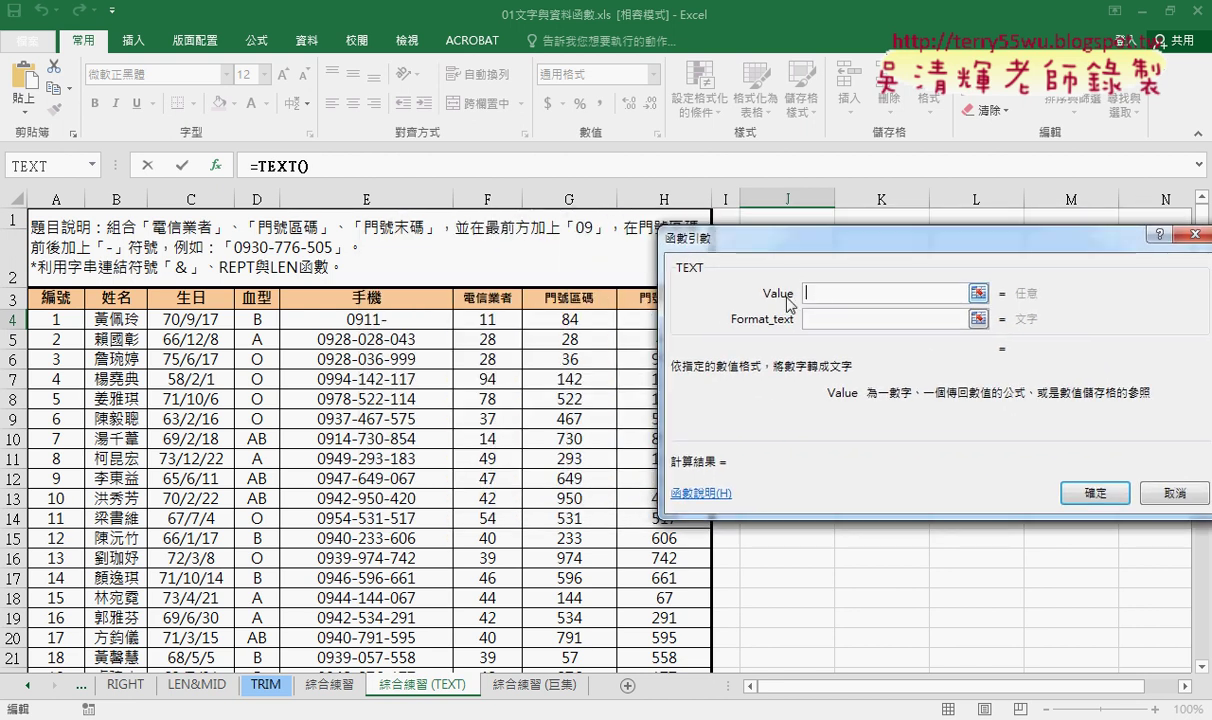
pyautogui.click(570, 320)
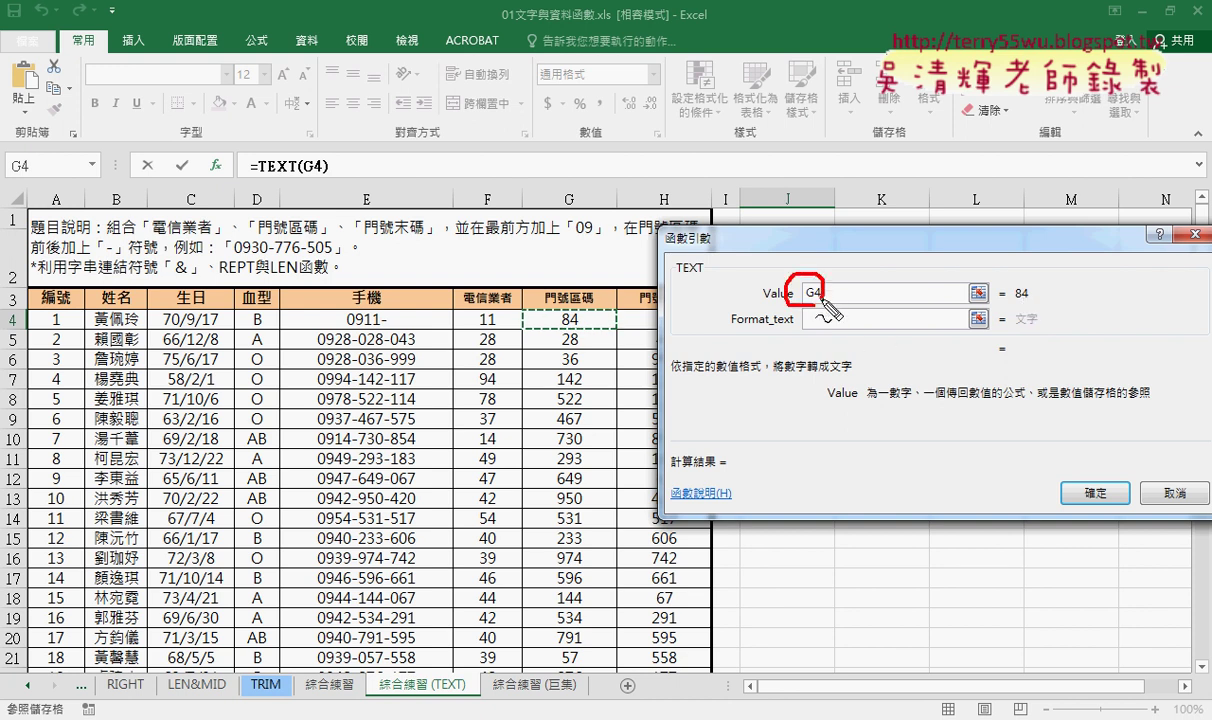
# Annotate G4, the number-to-text description, the Format_text label and where quotes go.
pyautogui.moveTo(790, 310)
pyautogui.mouseDown()
pyautogui.moveTo(605, 296)
pyautogui.moveTo(1028, 322)
pyautogui.moveTo(1028, 286)
pyautogui.mouseUp()
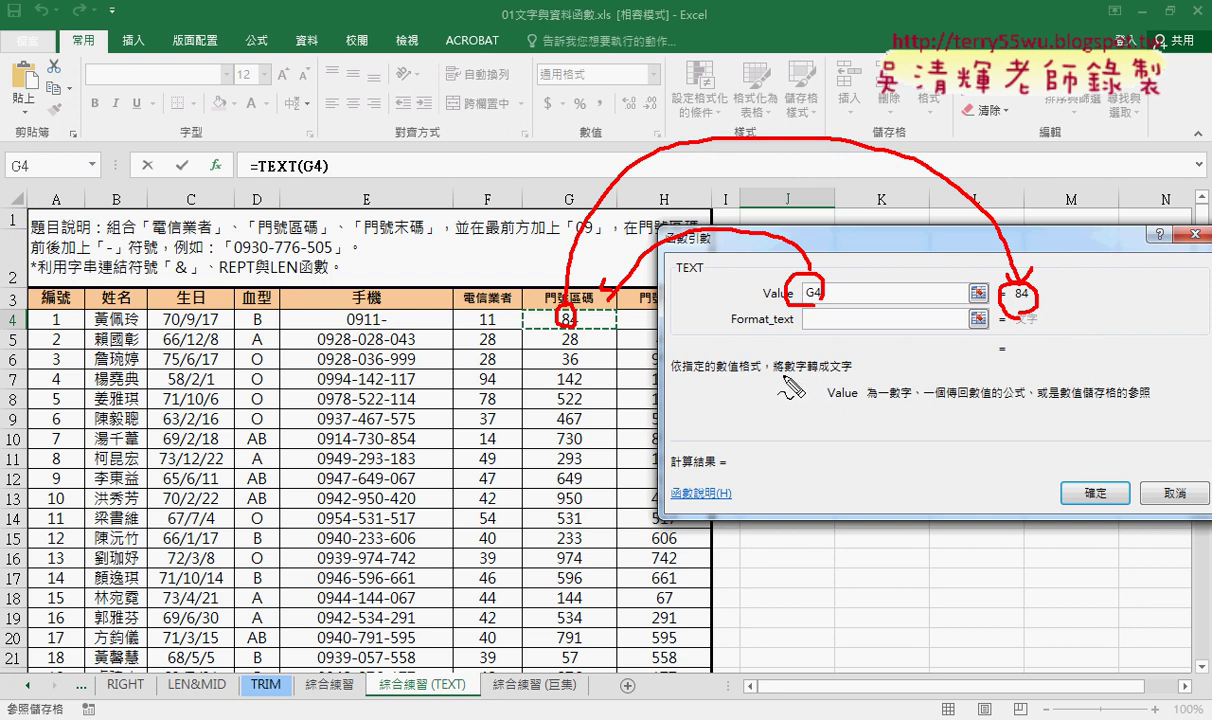
pyautogui.moveTo(783, 377); pyautogui.dragTo(850, 373)
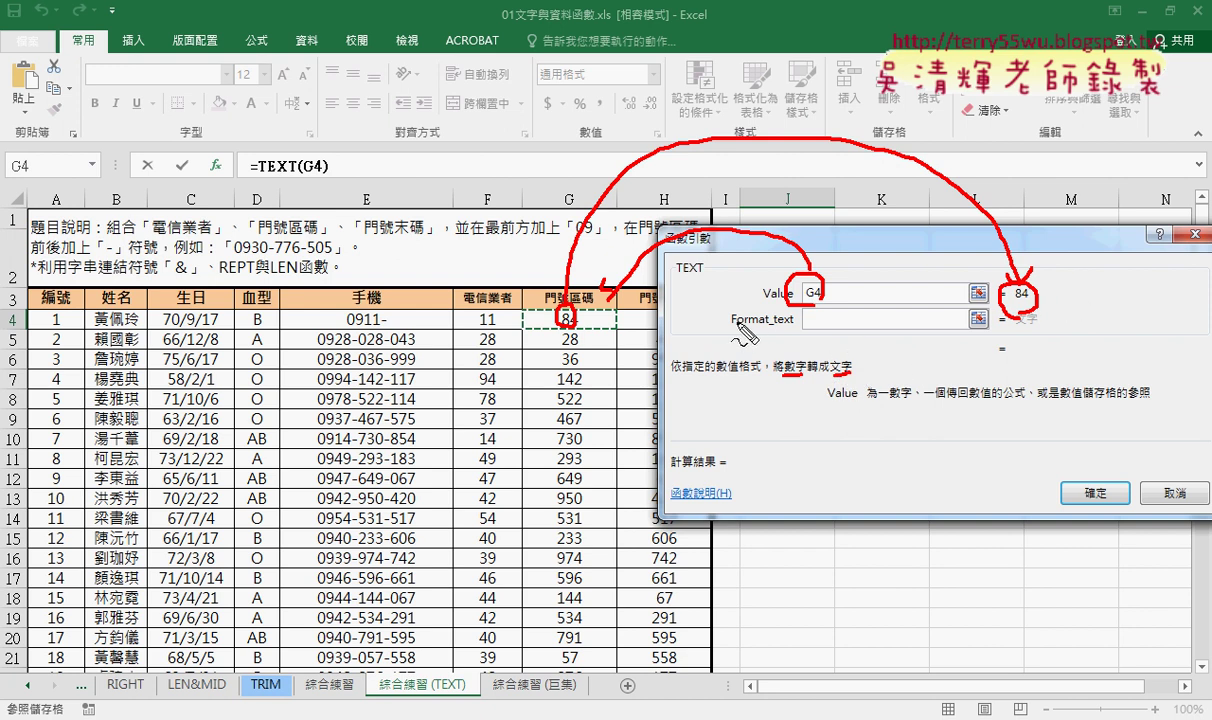
pyautogui.moveTo(731, 330); pyautogui.dragTo(769, 330)
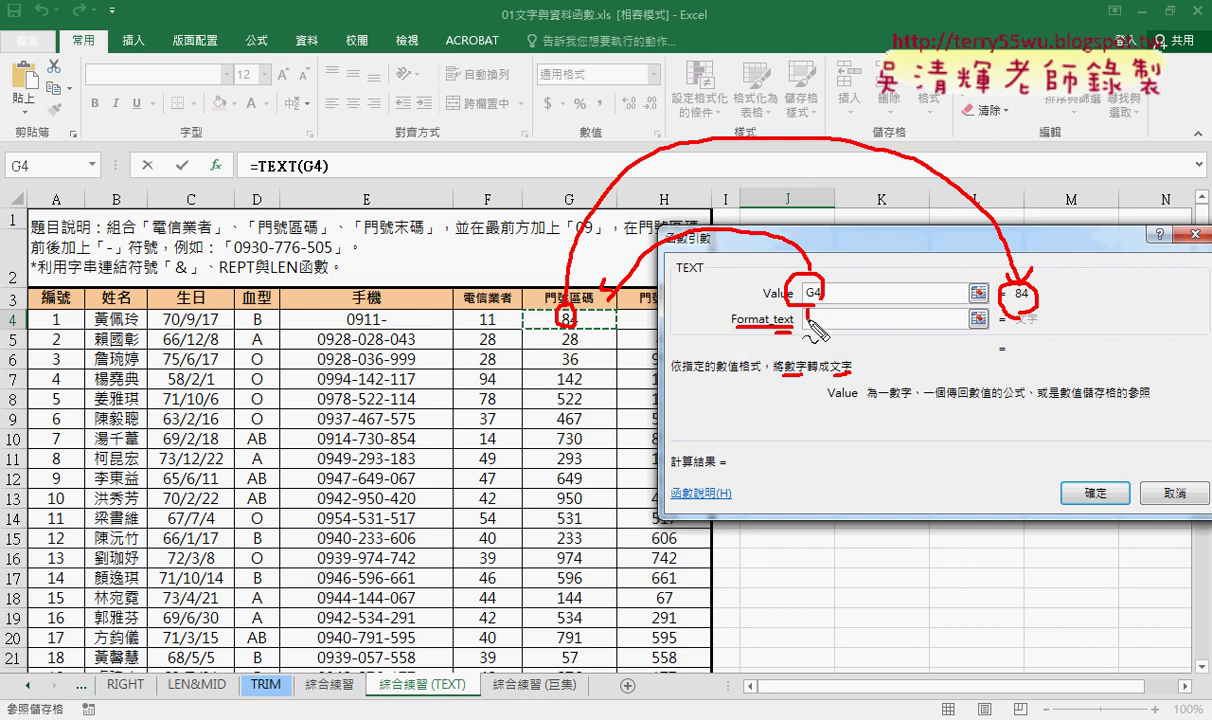
pyautogui.moveTo(806, 300)
pyautogui.mouseDown()
pyautogui.moveTo(806, 312)
pyautogui.moveTo(851, 312)
pyautogui.moveTo(849, 331)
pyautogui.mouseUp()
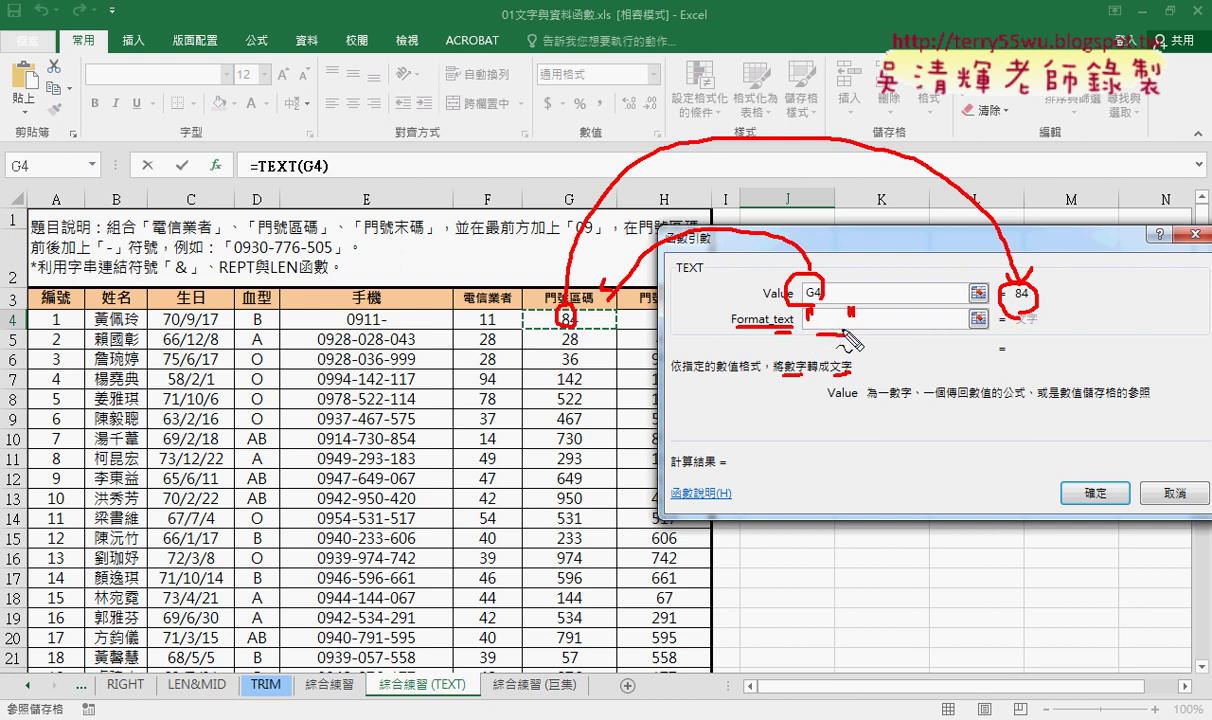
# Enter "000" as the TEXT function's Format_text argument.
pyautogui.press('Escape')
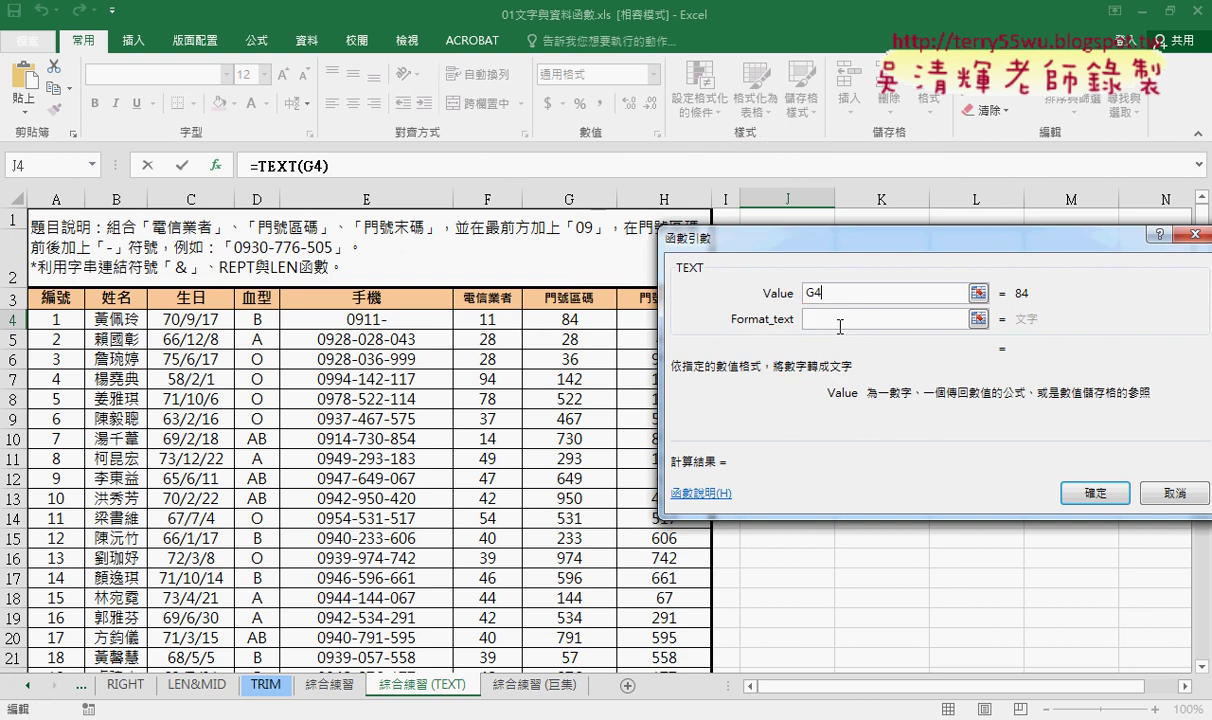
pyautogui.click(855, 319)
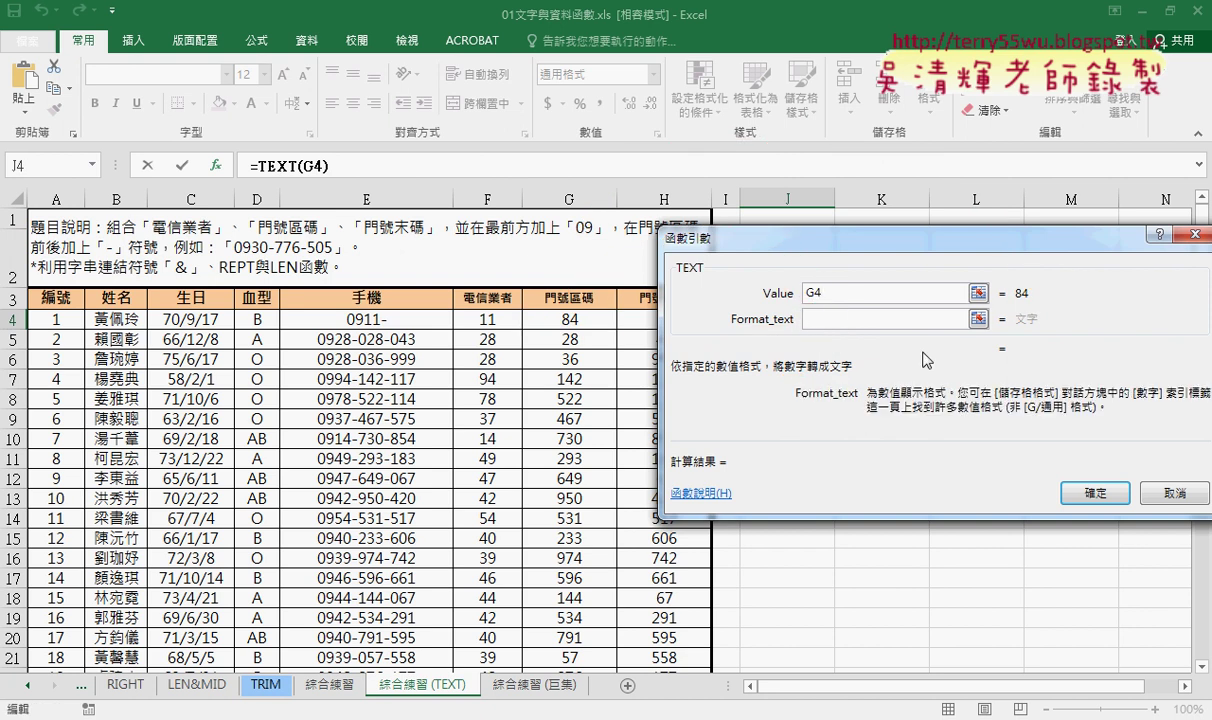
pyautogui.write('""')
pyautogui.press('Left')
pyautogui.write('0')
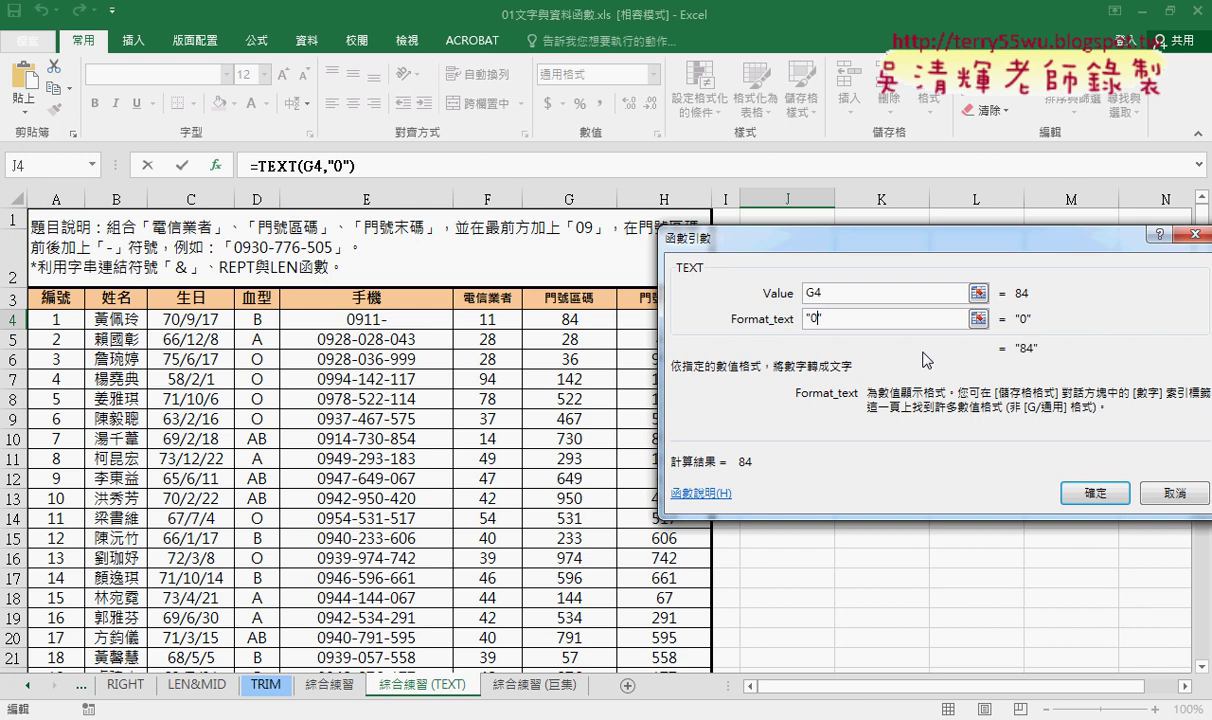
pyautogui.write('00')
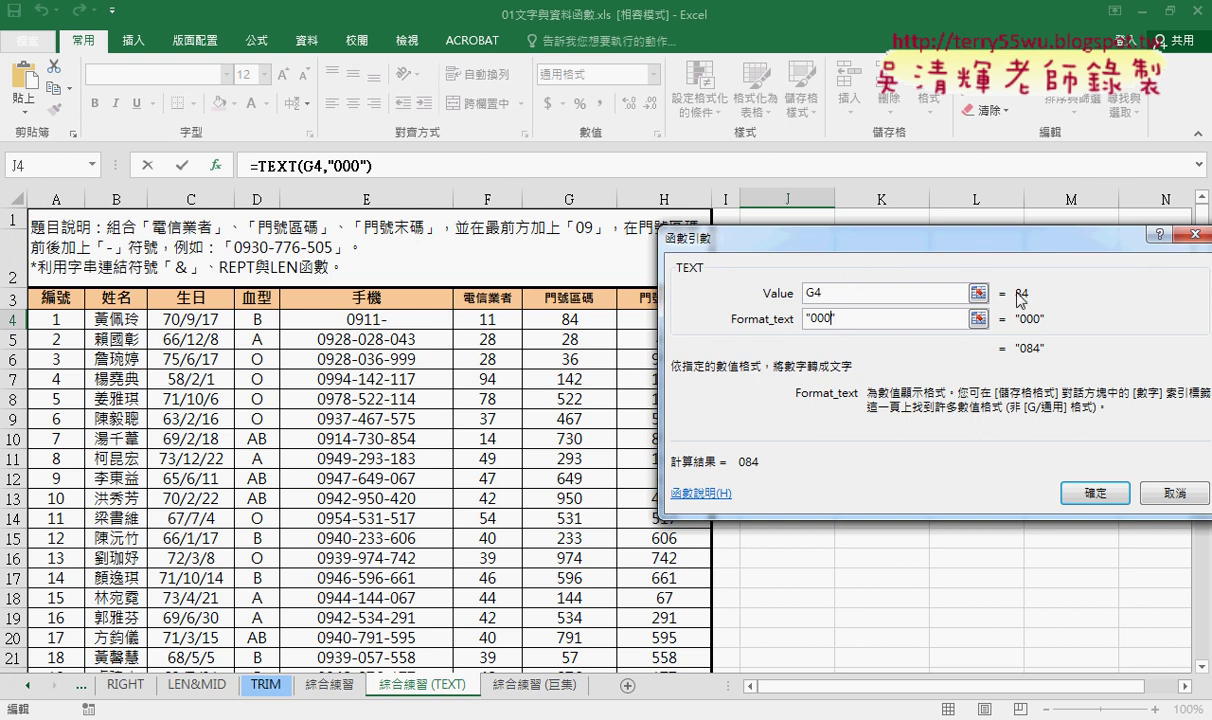
pyautogui.click(759, 330)
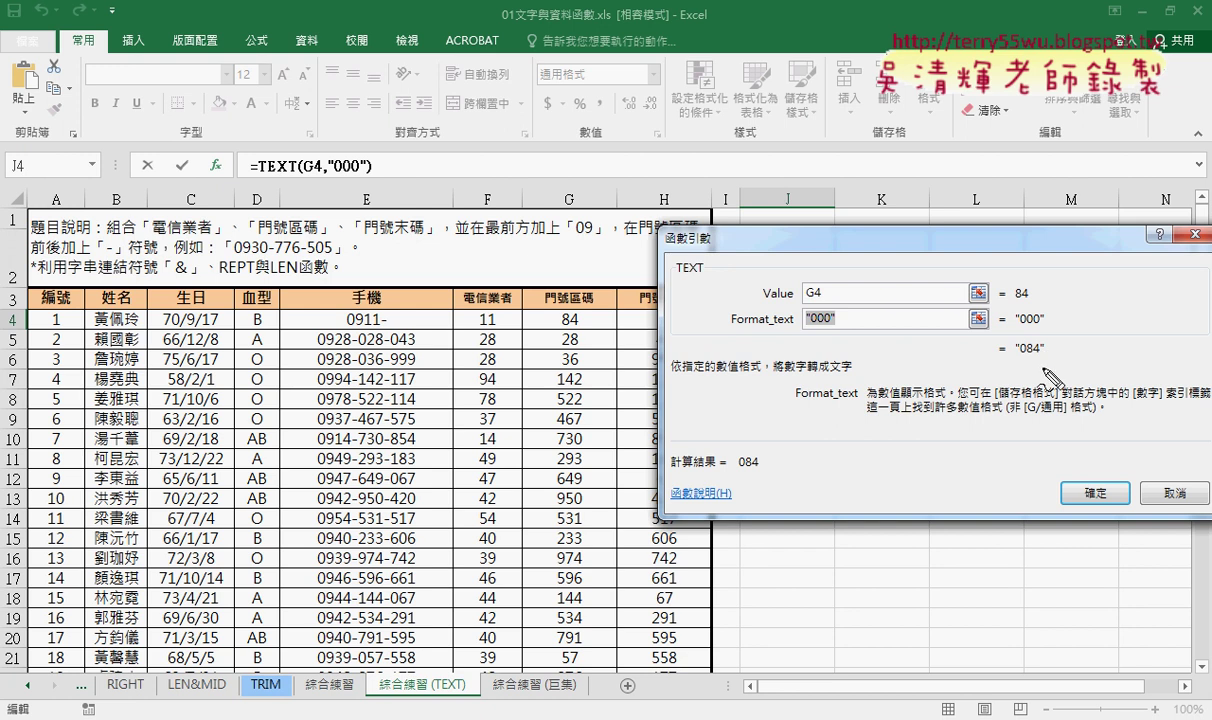
# Mark the 084 preview and opening quote, then confirm J4 as =TEXT(G4,"000").
pyautogui.moveTo(1041, 352); pyautogui.dragTo(1056, 369)
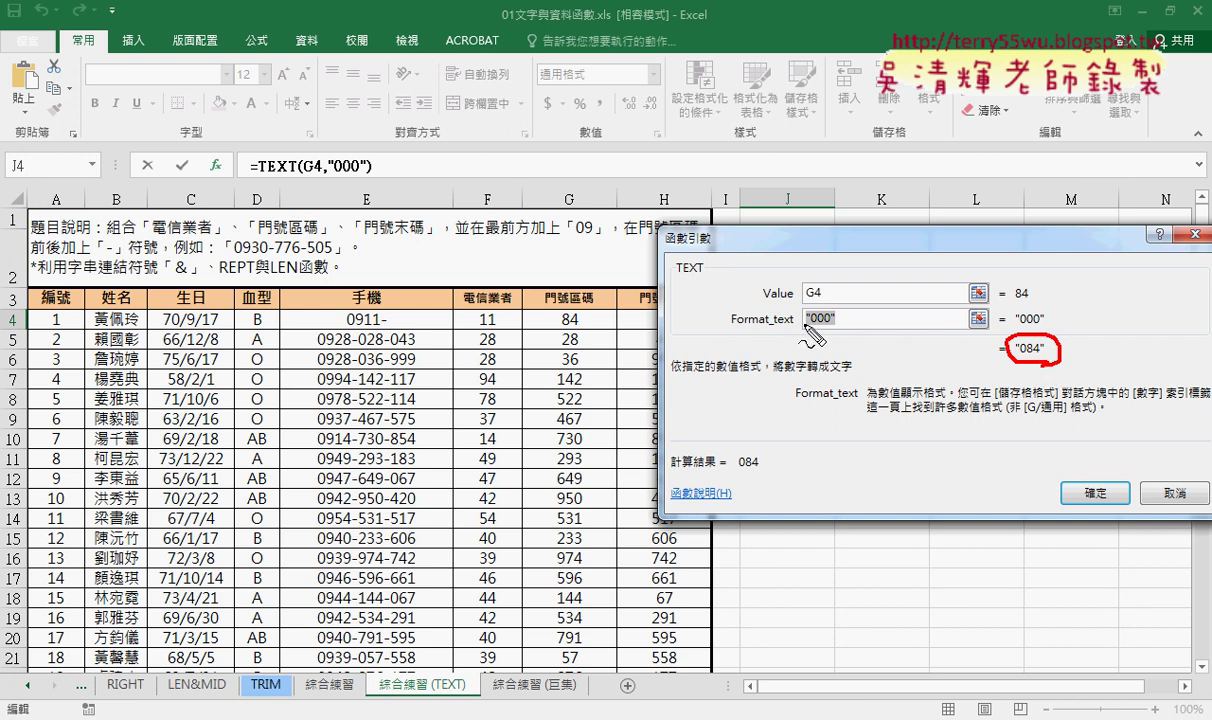
pyautogui.moveTo(801, 318); pyautogui.dragTo(843, 318)
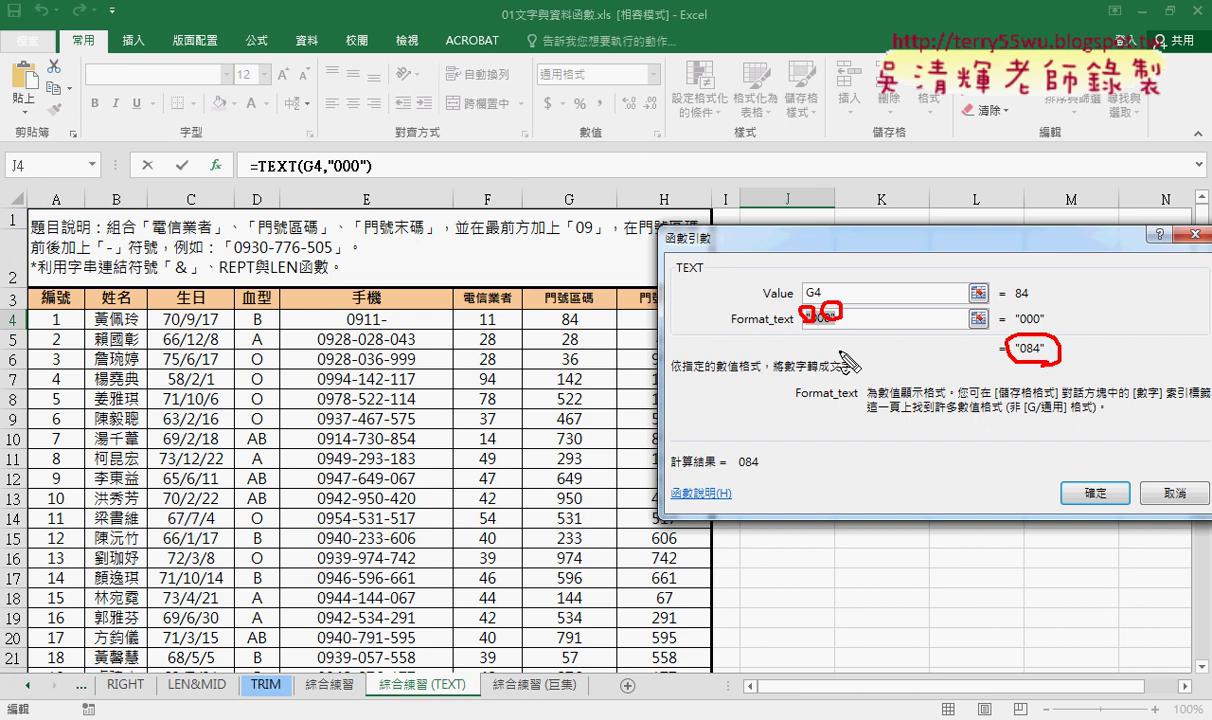
pyautogui.press('Escape')
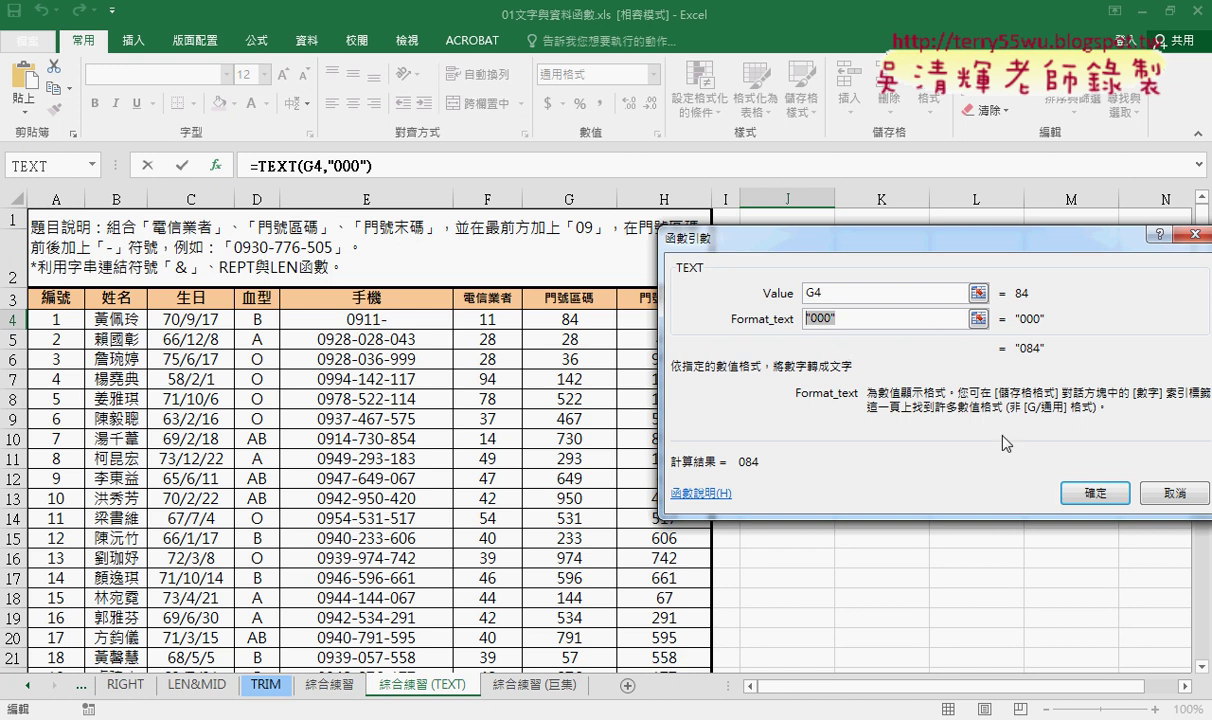
pyautogui.click(1088, 496)
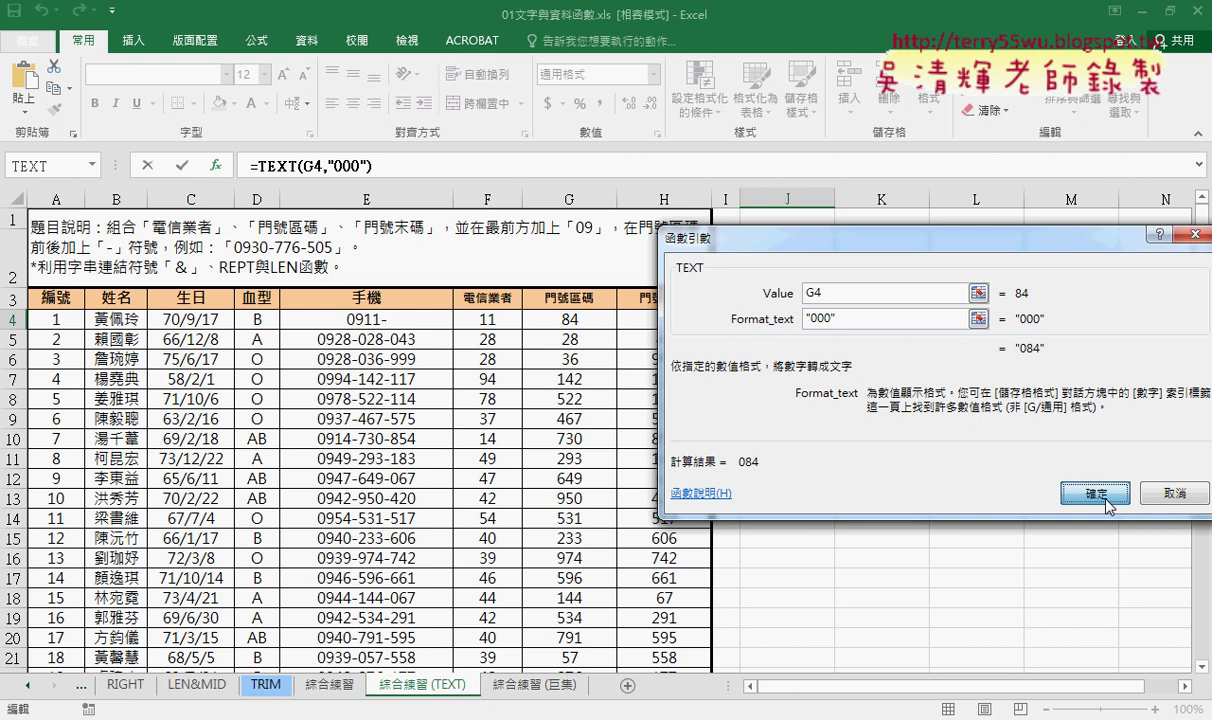
pyautogui.click(1090, 494)
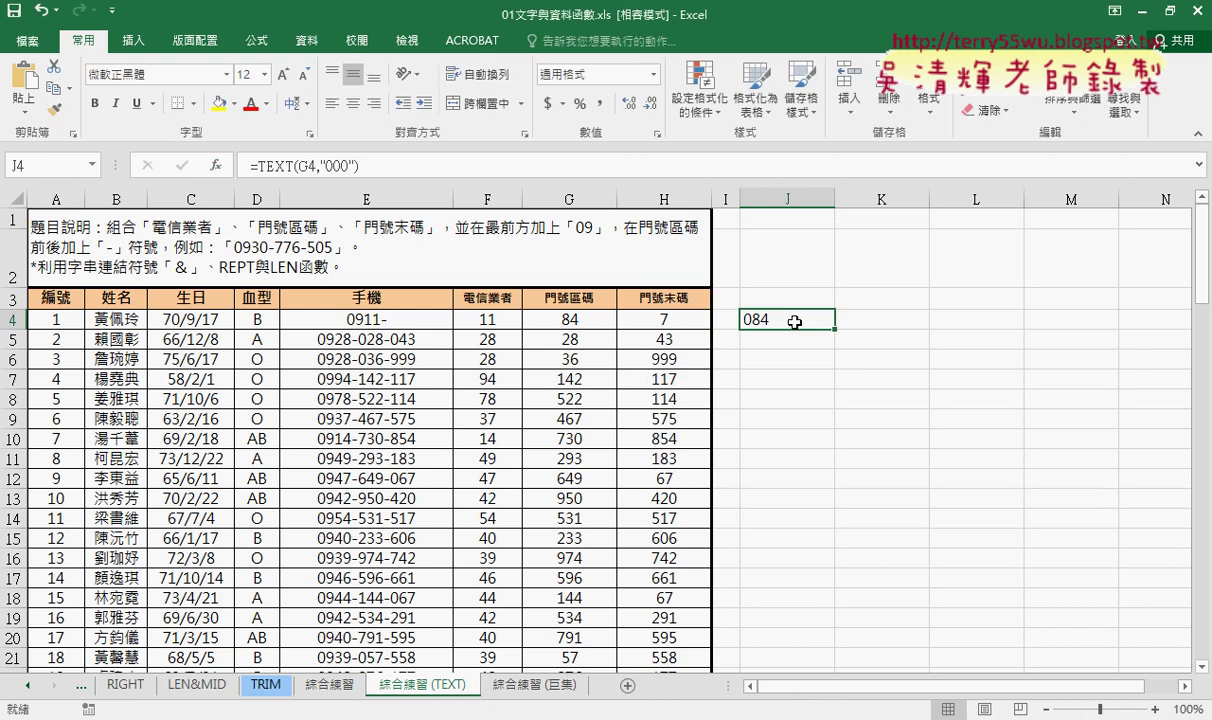
# Fill J4's formula right into K4 and verify K4 holds =TEXT(H4,"000") showing 007.
pyautogui.moveTo(835, 329); pyautogui.dragTo(929, 338)
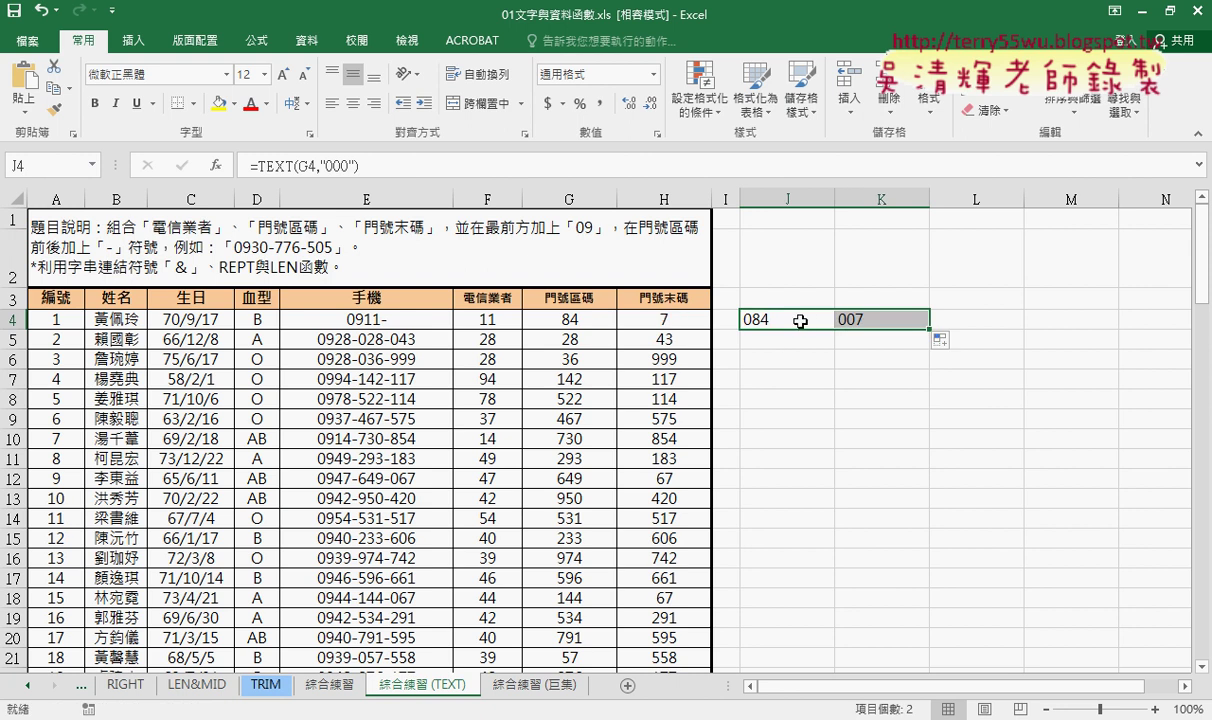
pyautogui.click(766, 319)
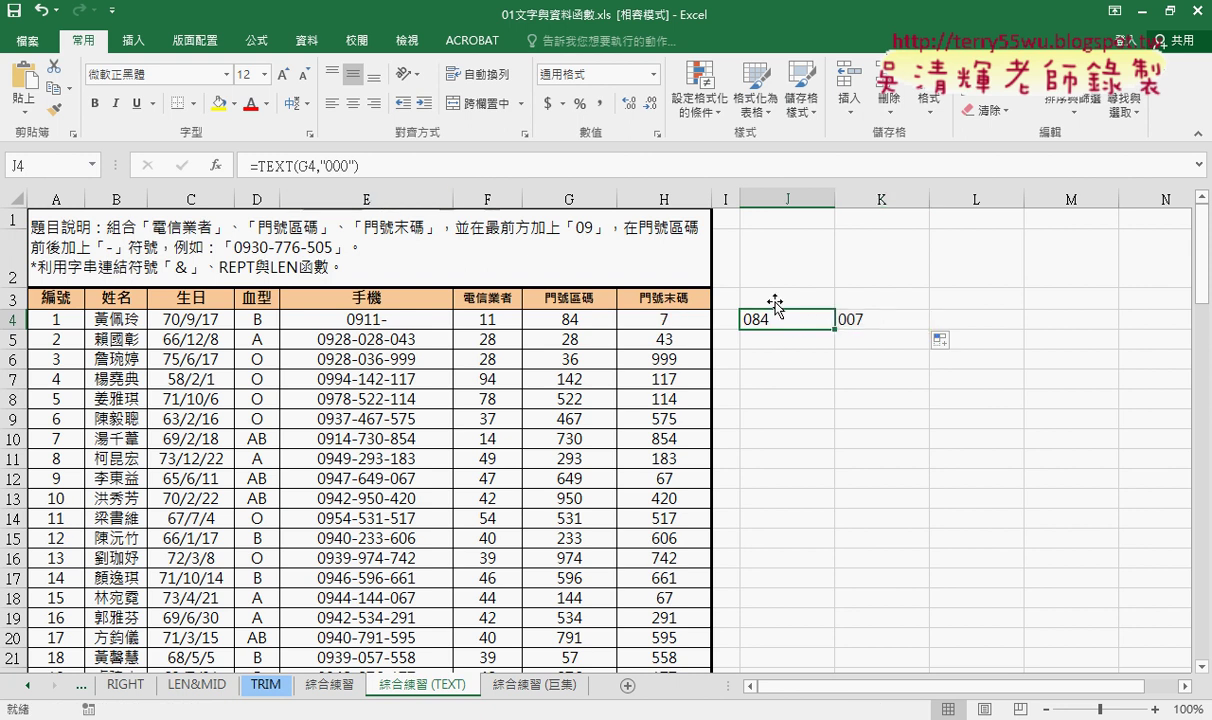
pyautogui.click(858, 320)
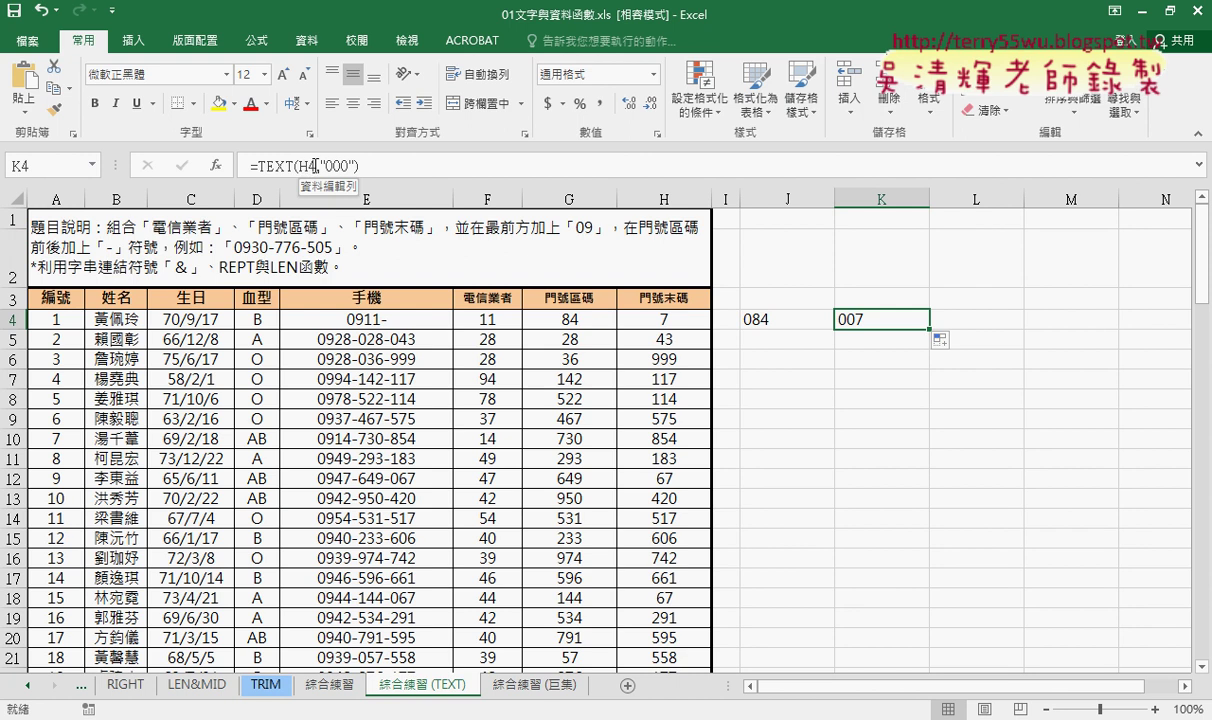
pyautogui.click(760, 303)
pyautogui.press('Right')
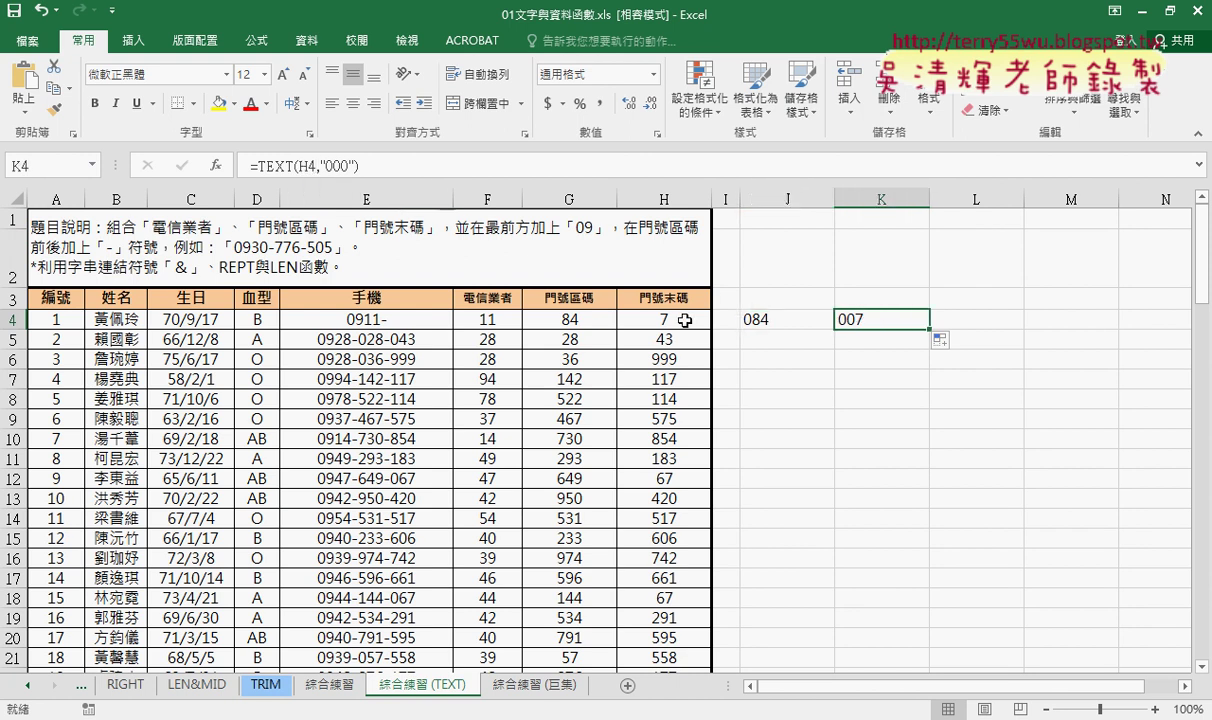
pyautogui.moveTo(758, 319); pyautogui.dragTo(866, 320)
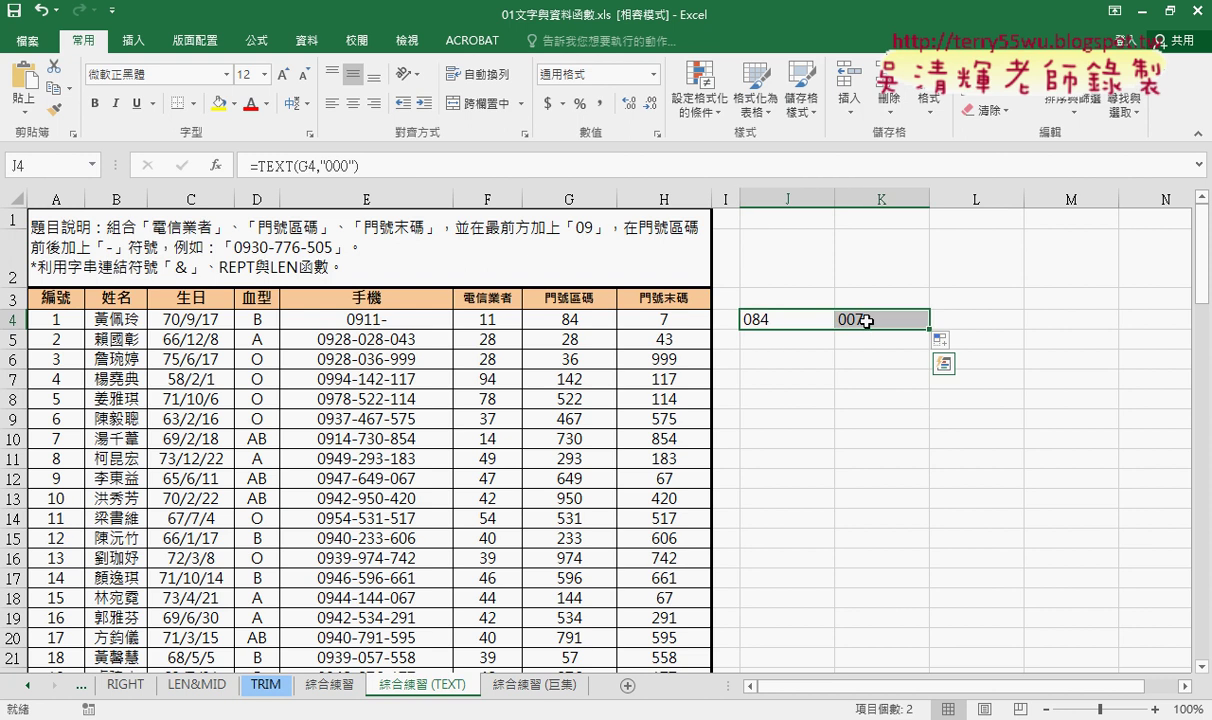
pyautogui.click(766, 320)
pyautogui.click(866, 320)
pyautogui.click(795, 320)
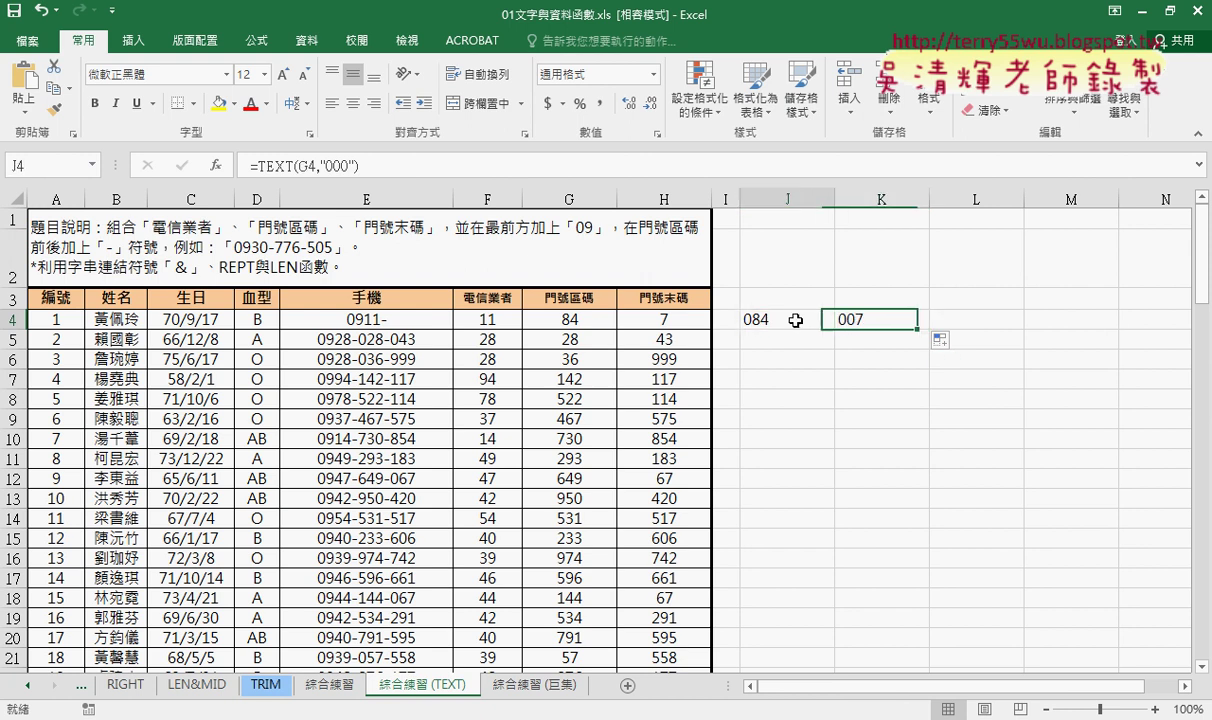
# Append &TEXT(G4,"000") to E4's phone formula so it shows 0911-084.
pyautogui.click(397, 320)
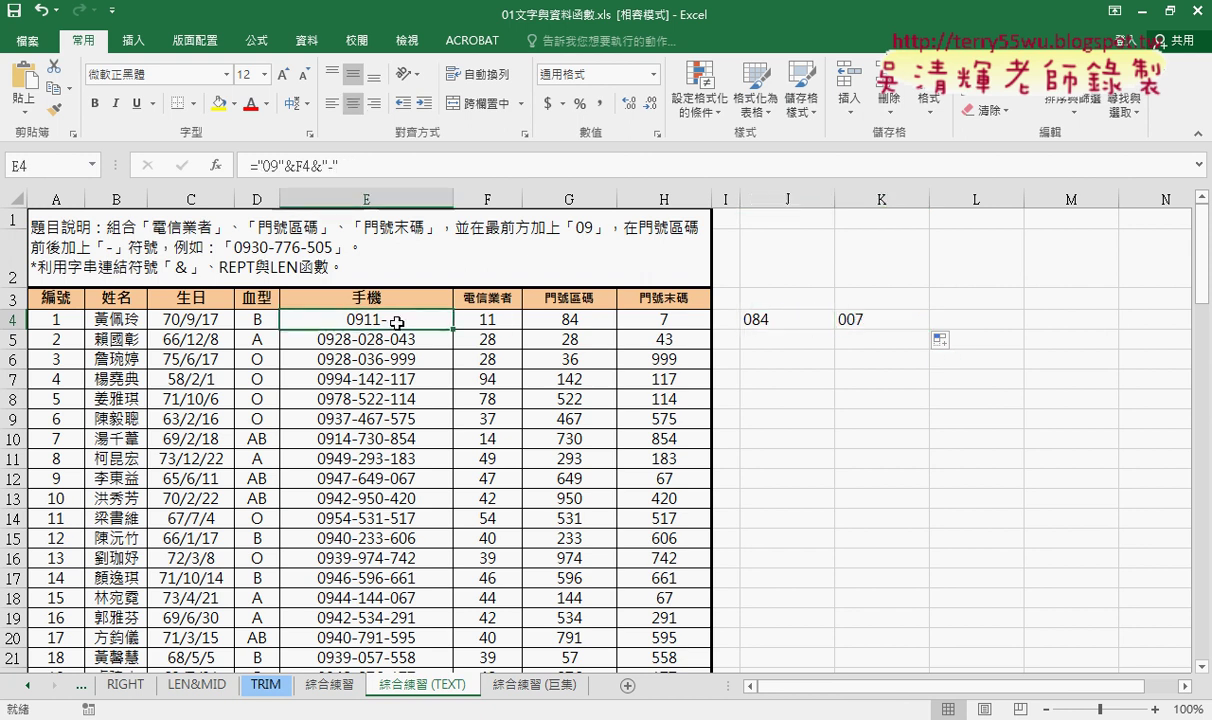
pyautogui.click(397, 165)
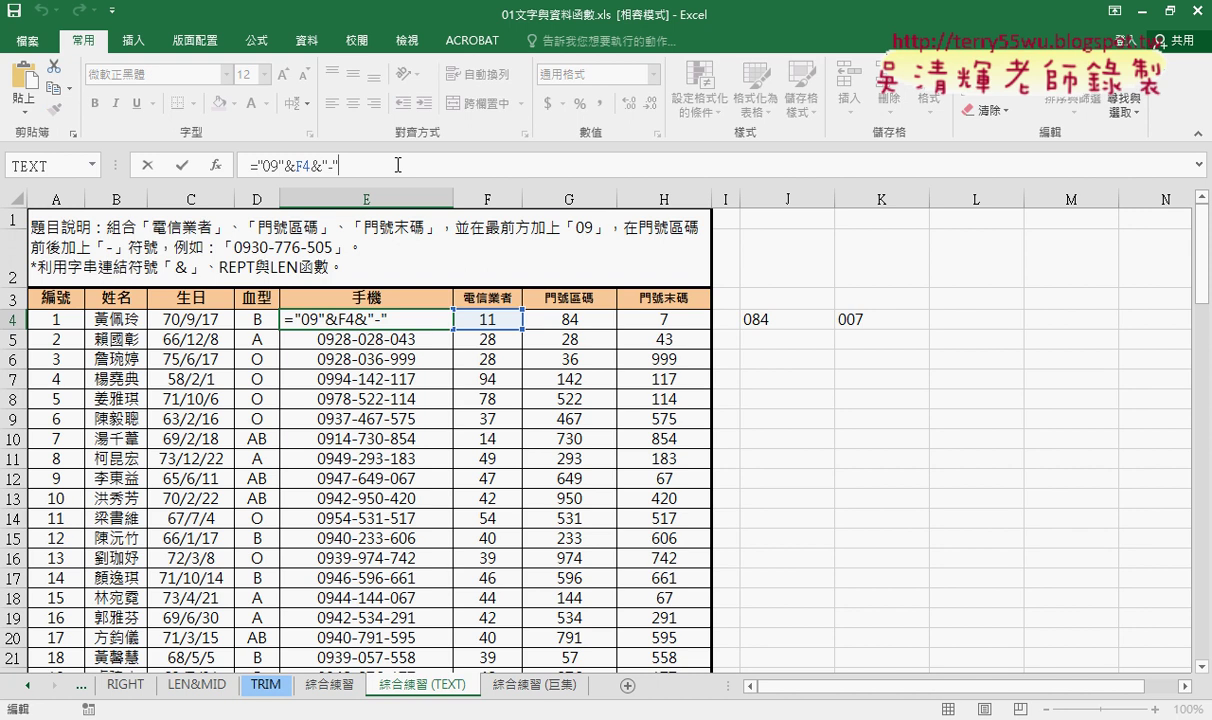
pyautogui.write('&')
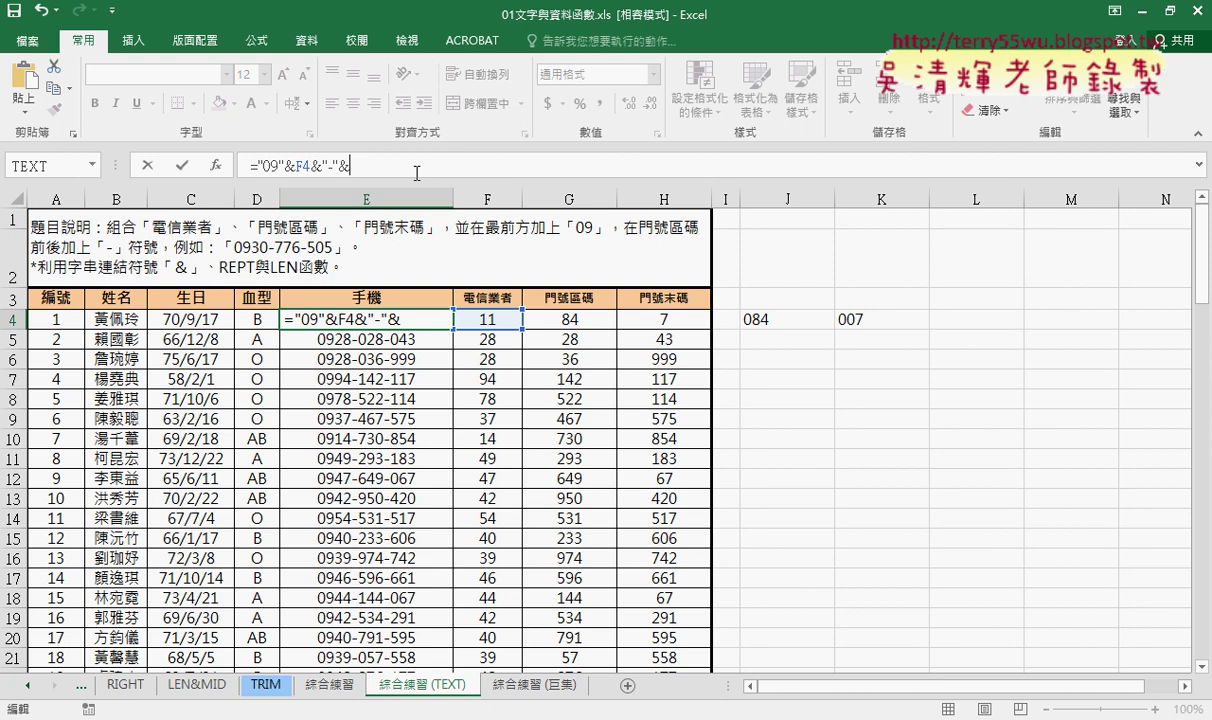
pyautogui.write('te')
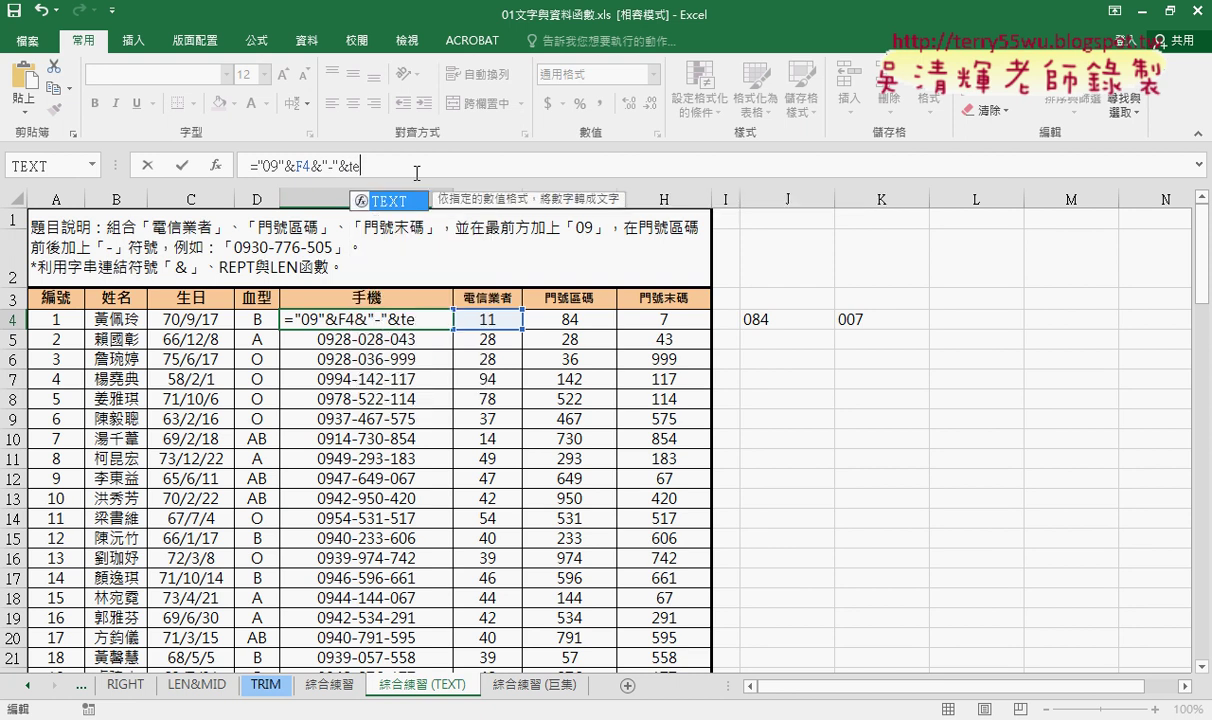
pyautogui.write('xt')
pyautogui.write('(')
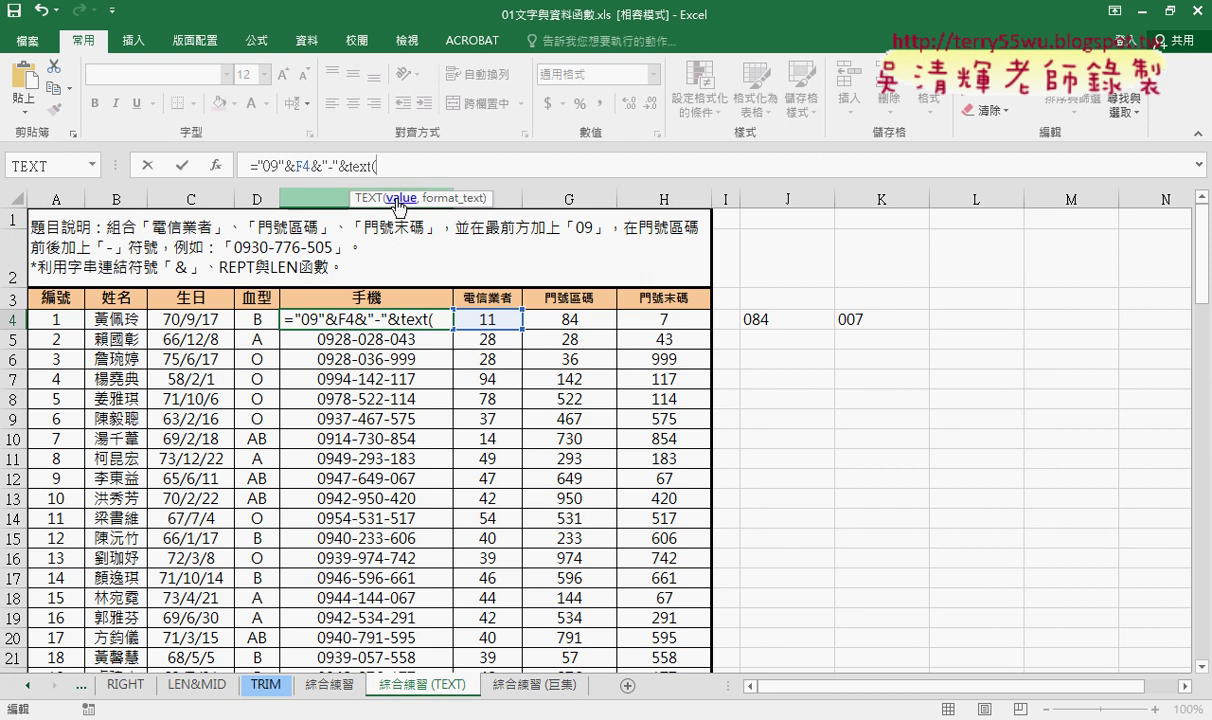
pyautogui.click(570, 326)
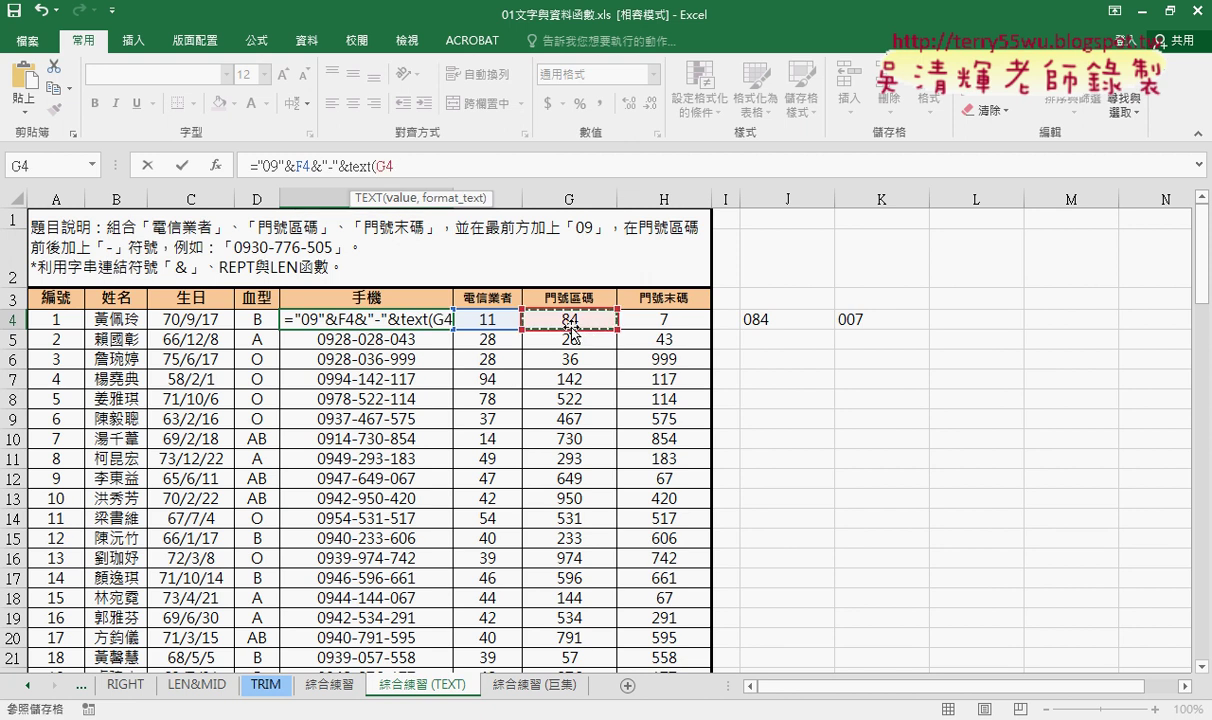
pyautogui.write(',')
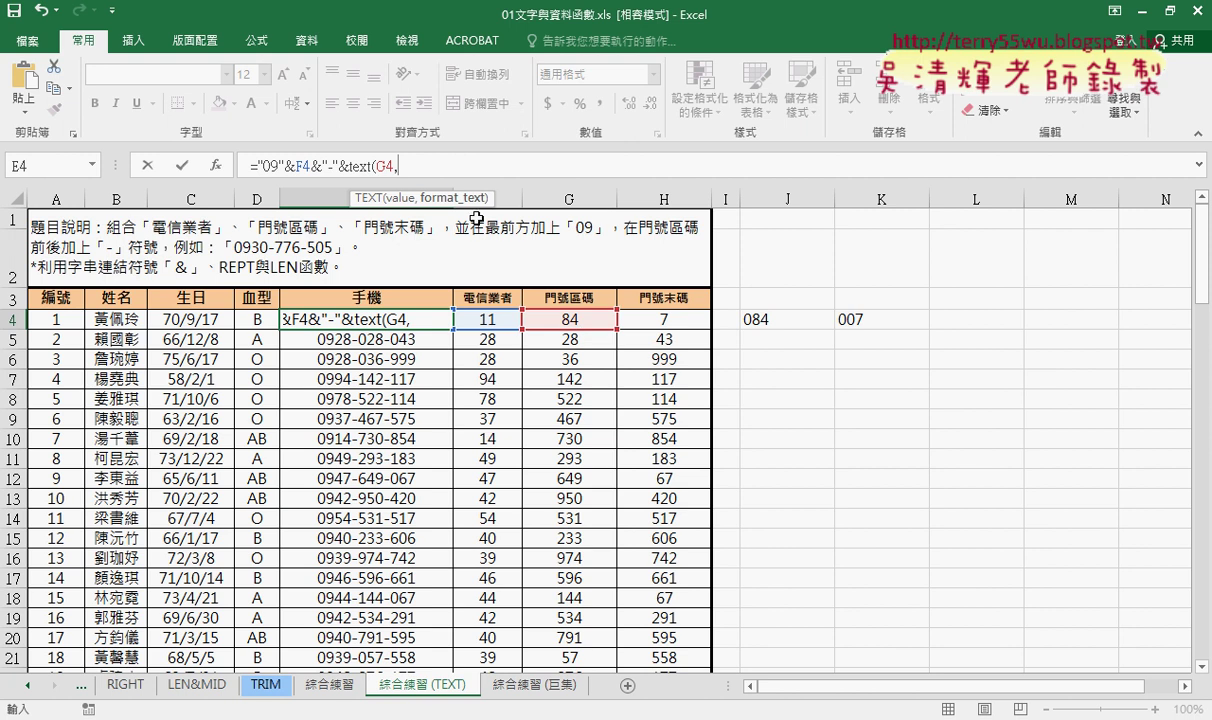
pyautogui.write('"')
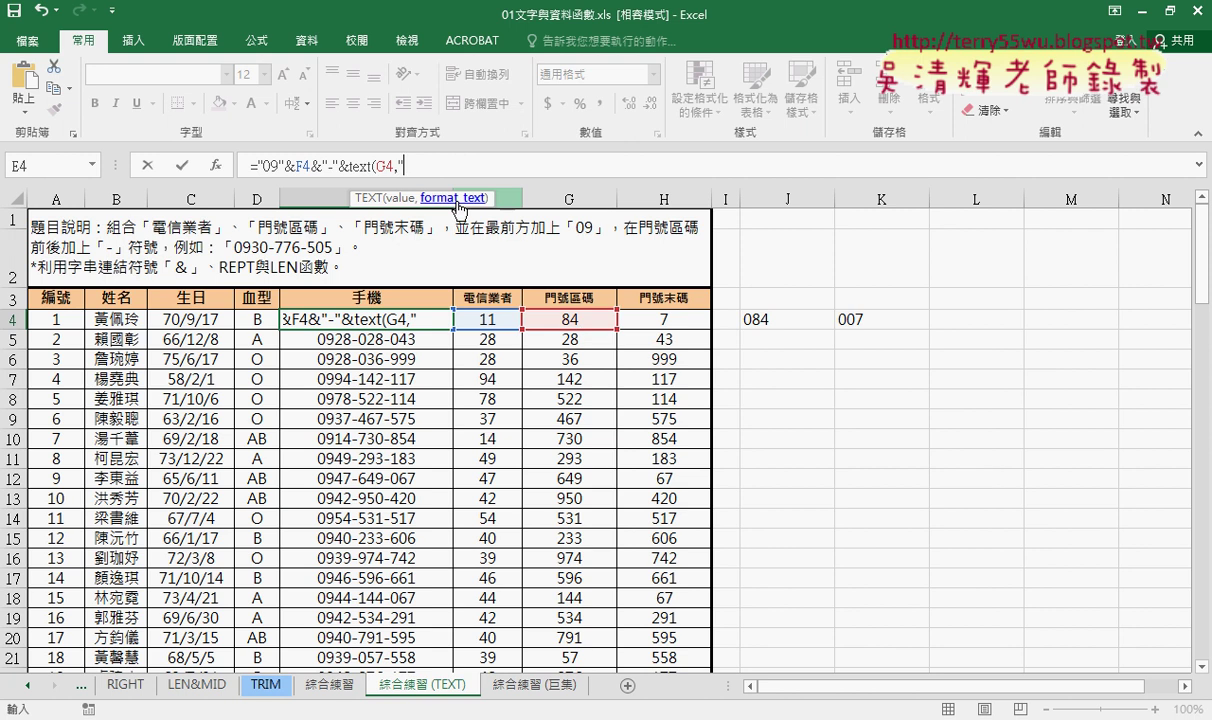
pyautogui.write('000')
pyautogui.write('"')
pyautogui.write(')')
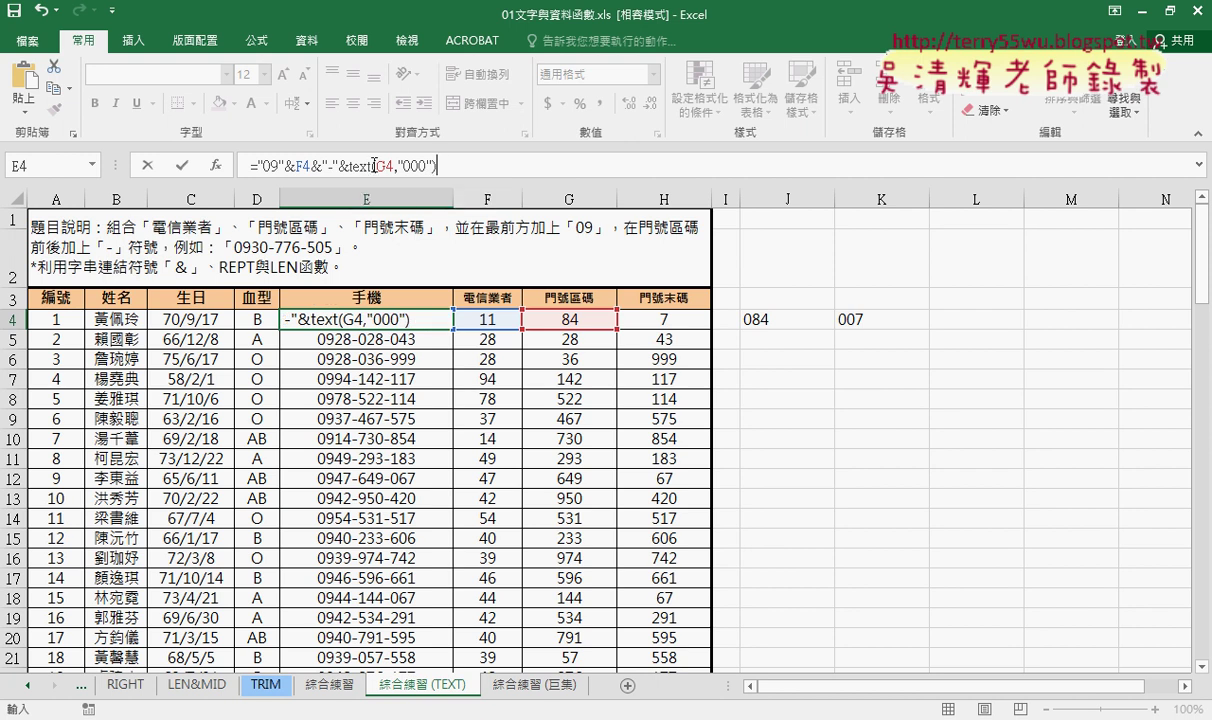
pyautogui.click(182, 167)
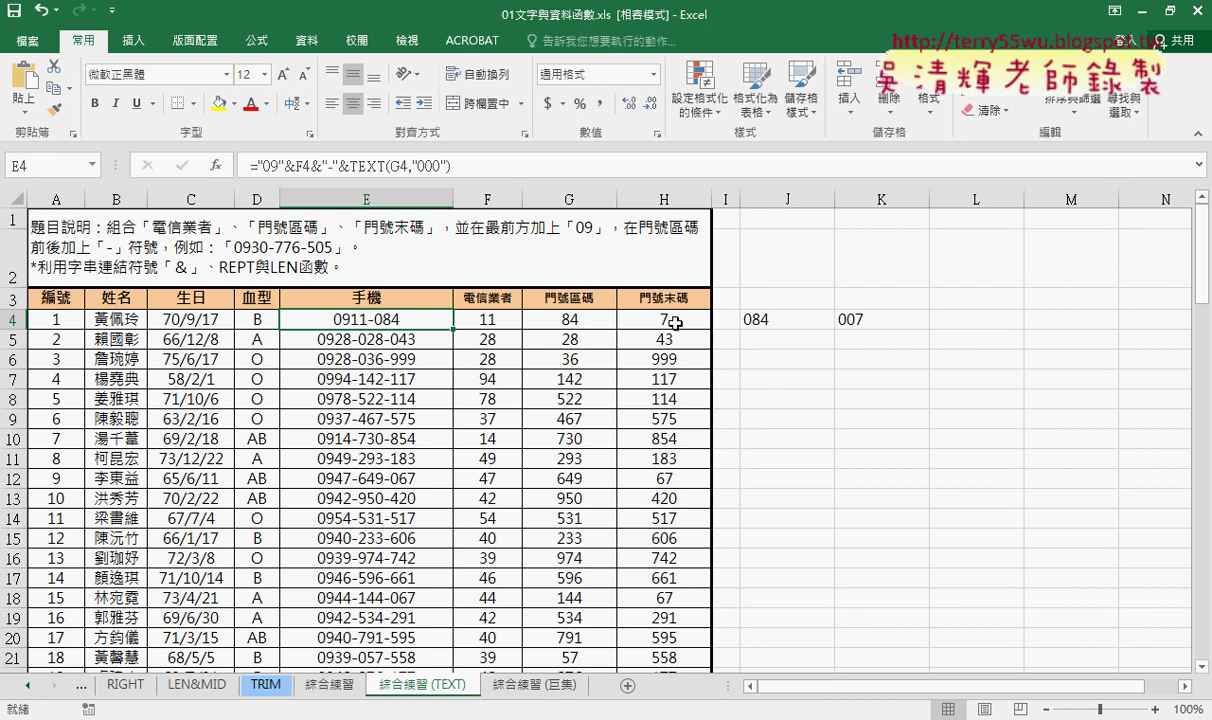
# Copy the &"-"&TEXT(G4,"000") part and paste it at the end of E4's formula.
pyautogui.moveTo(448, 166); pyautogui.dragTo(294, 167)
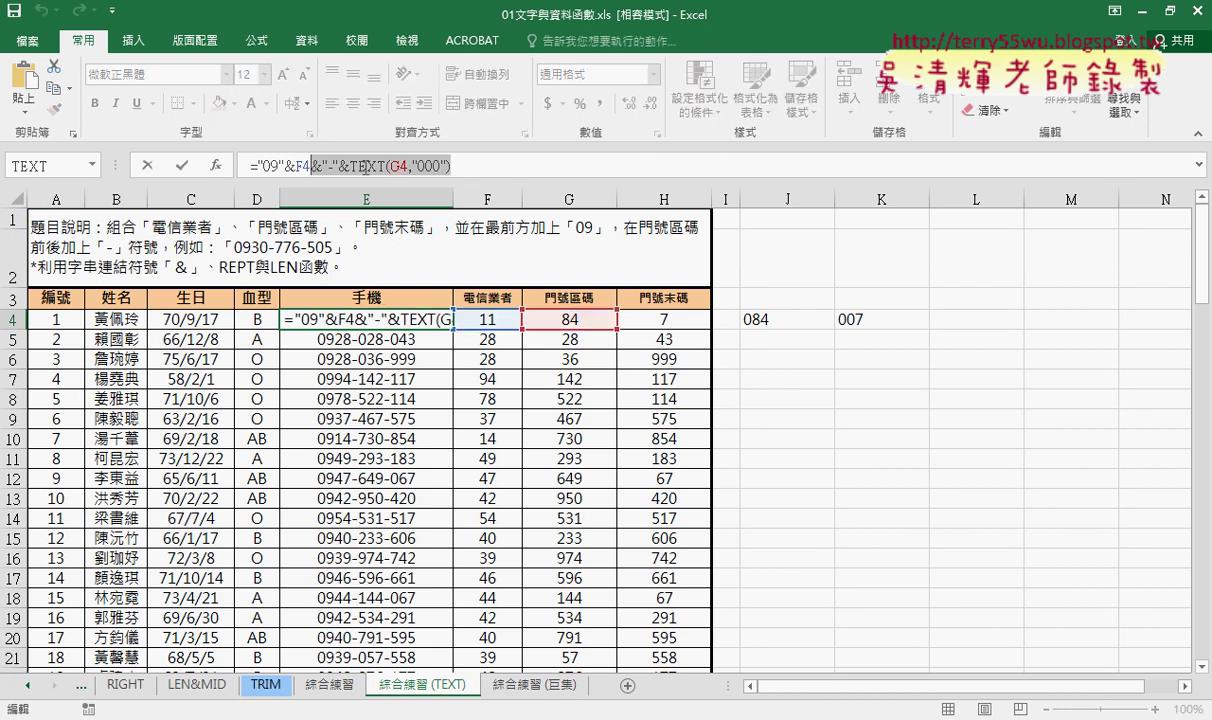
pyautogui.rightClick(390, 168)
pyautogui.click(399, 190)
pyautogui.click(452, 166)
pyautogui.rightClick(452, 166)
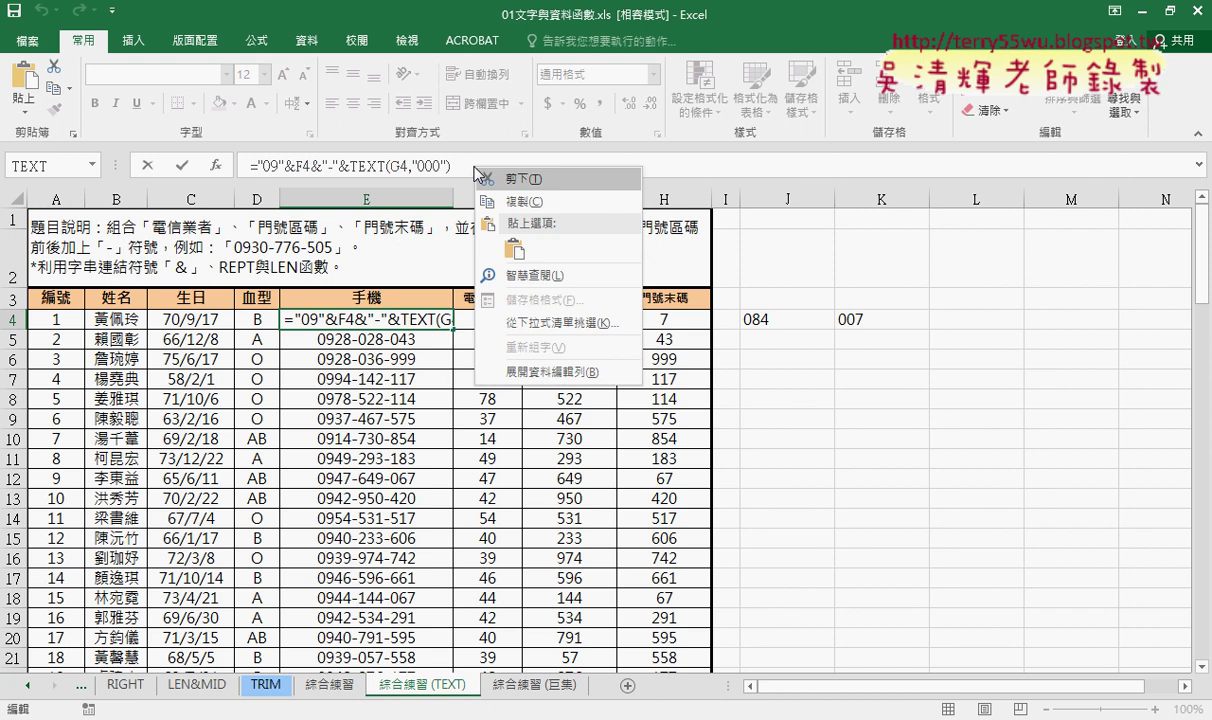
pyautogui.click(488, 230)
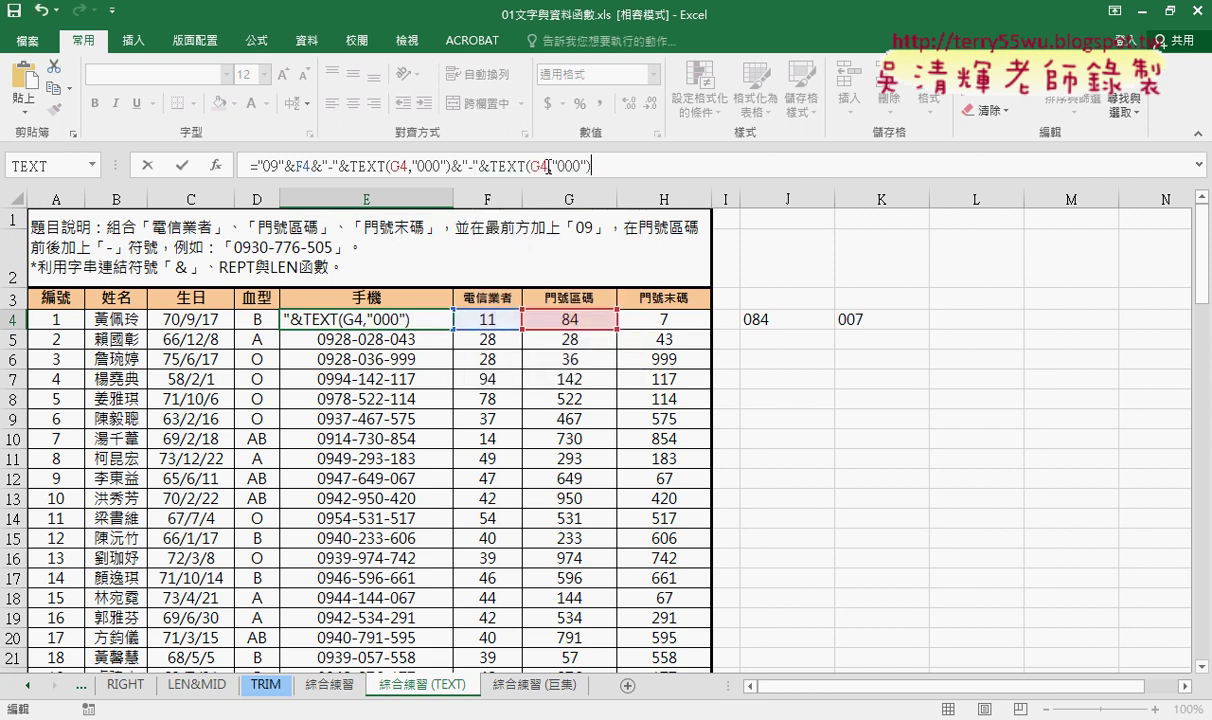
pyautogui.moveTo(548, 166); pyautogui.dragTo(529, 166)
pyautogui.click(662, 318)
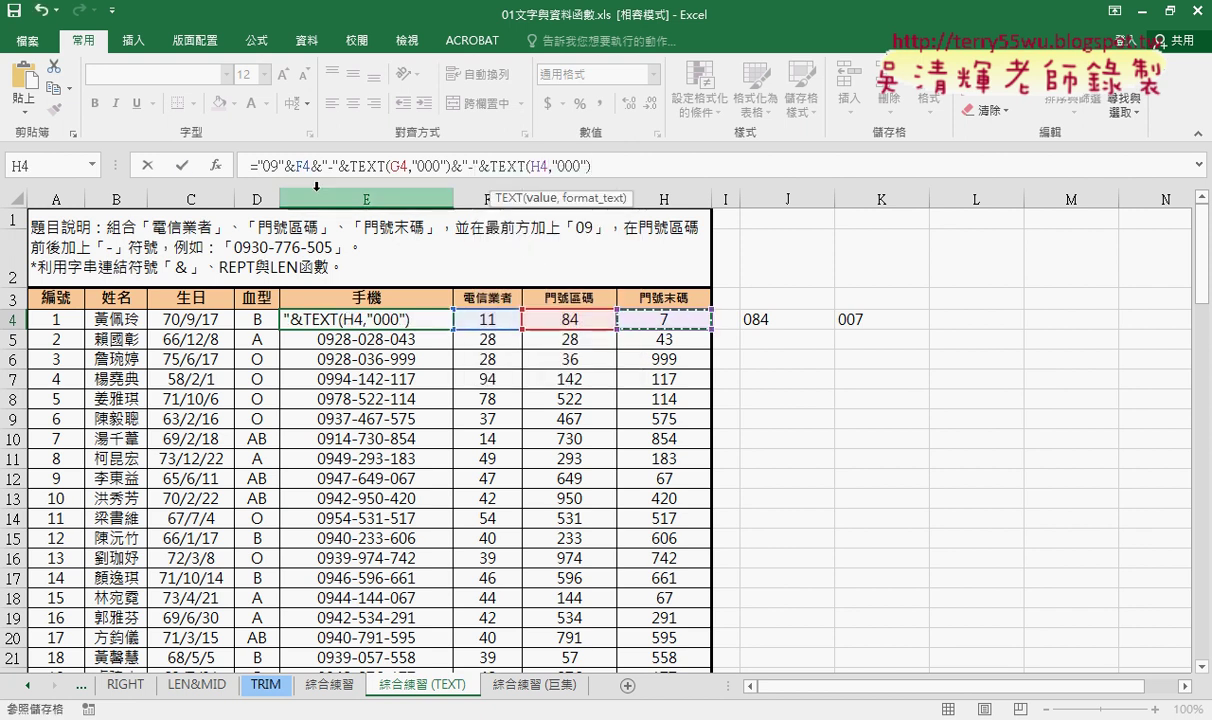
pyautogui.click(183, 167)
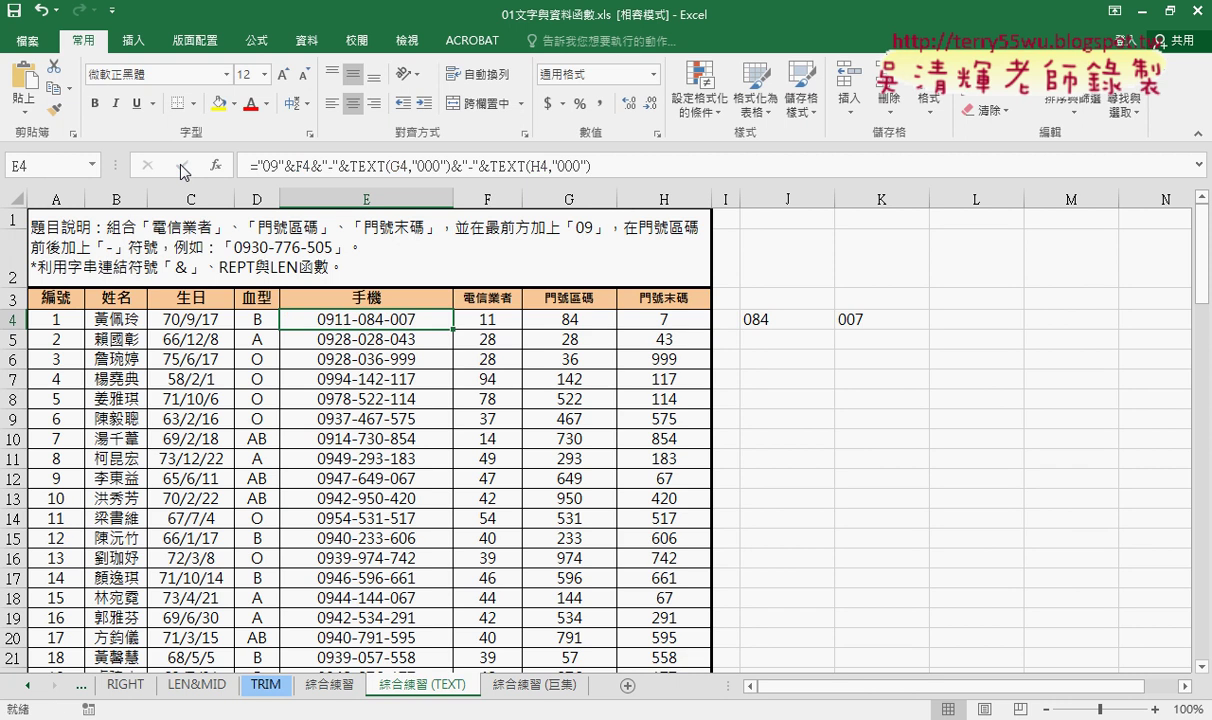
pyautogui.doubleClick(453, 328)
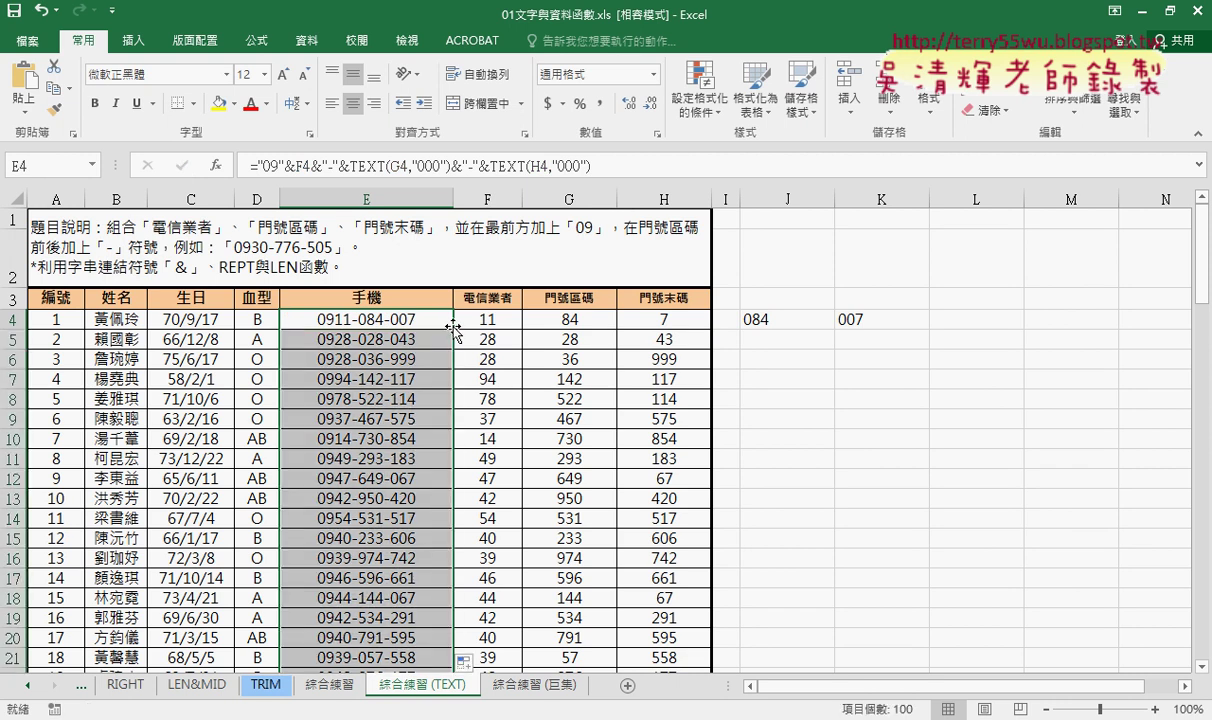
pyautogui.click(326, 686)
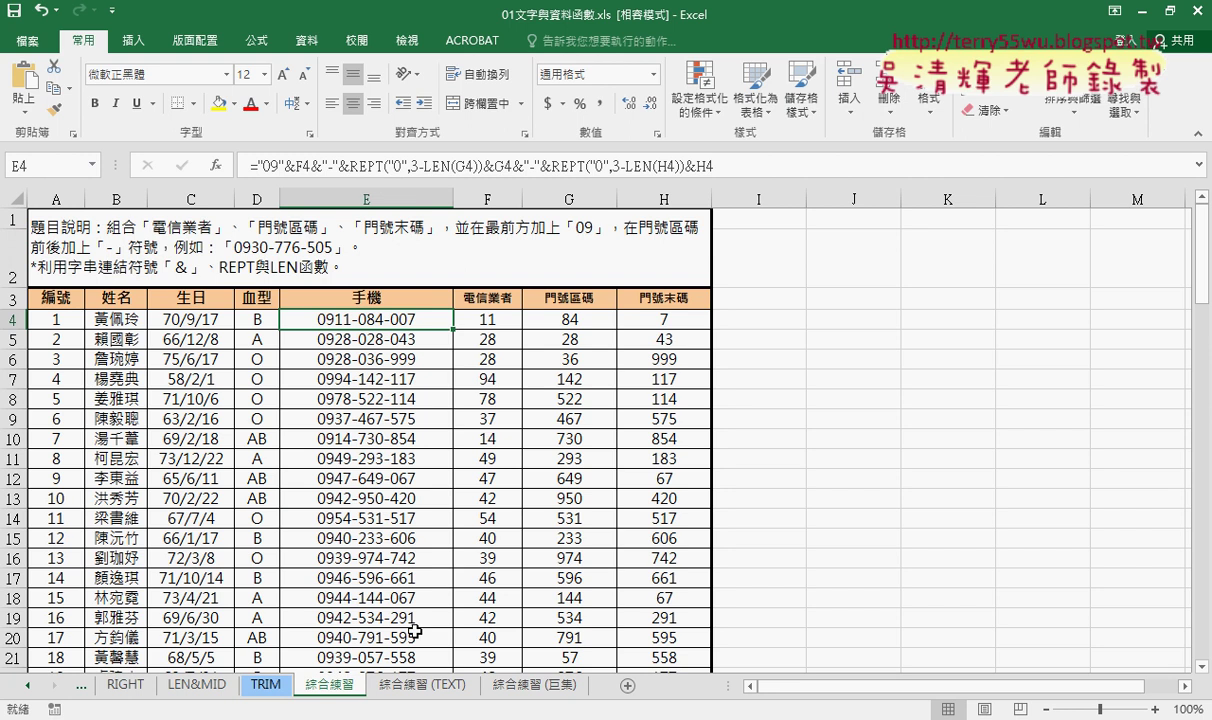
pyautogui.click(430, 686)
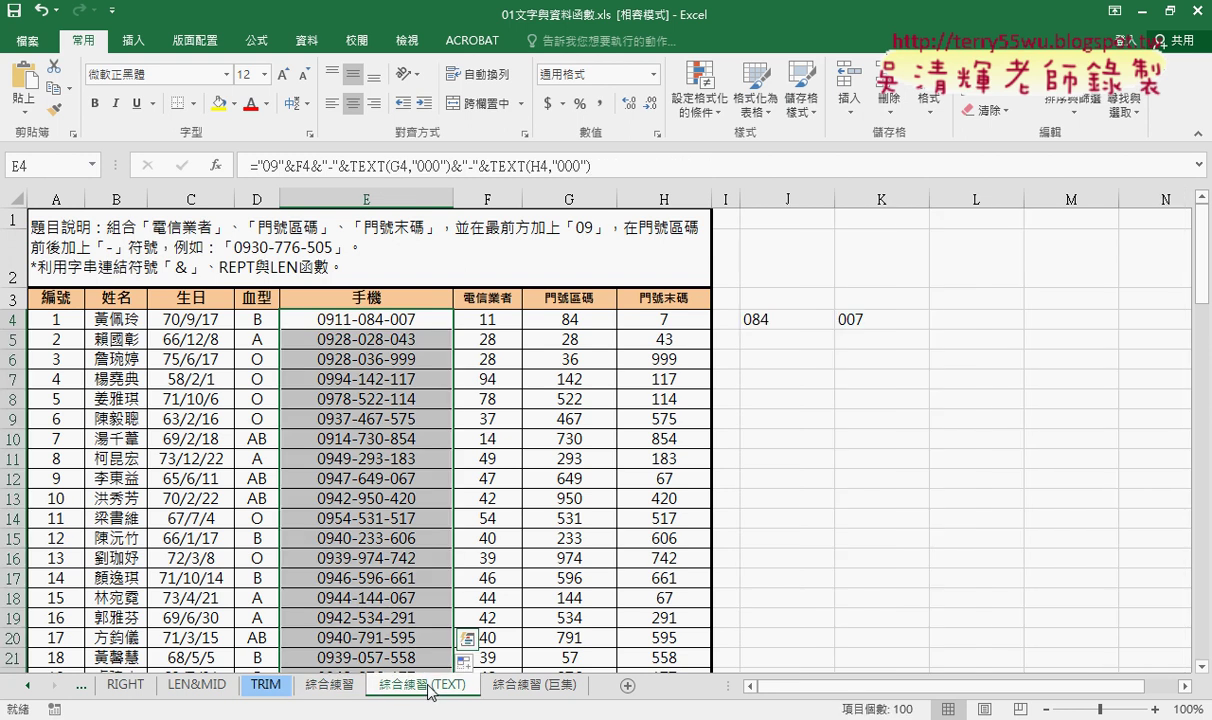
pyautogui.click(614, 163)
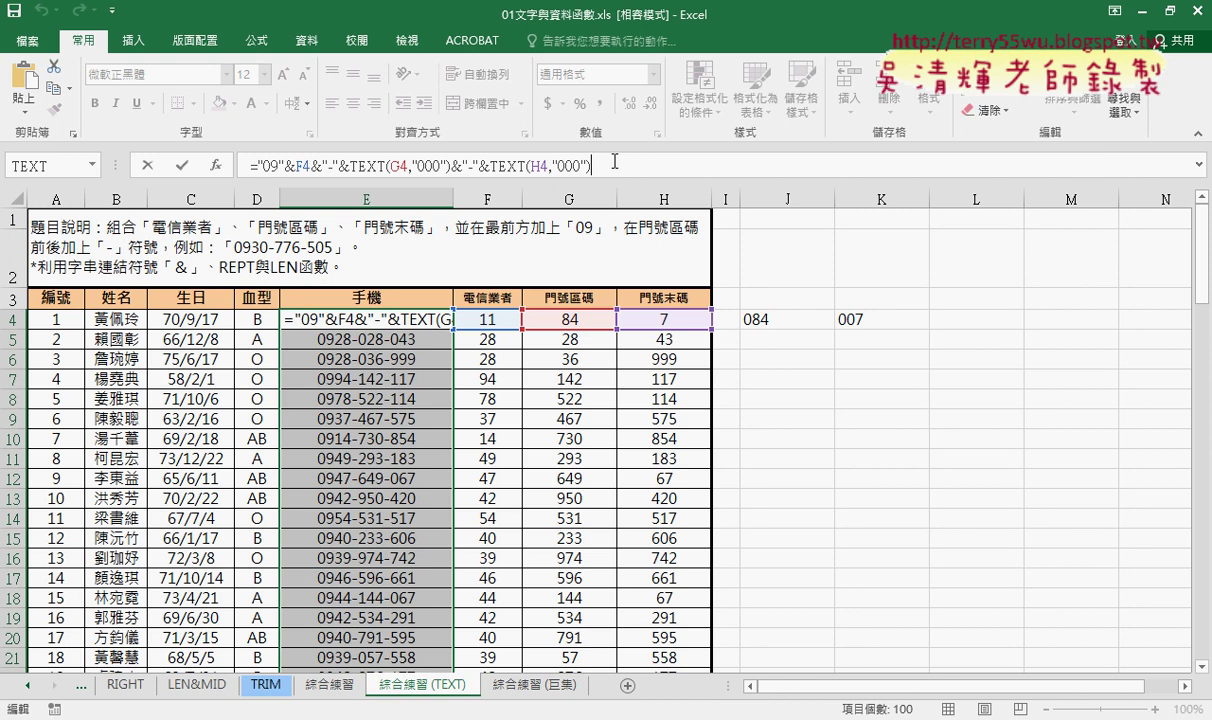
pyautogui.click(334, 686)
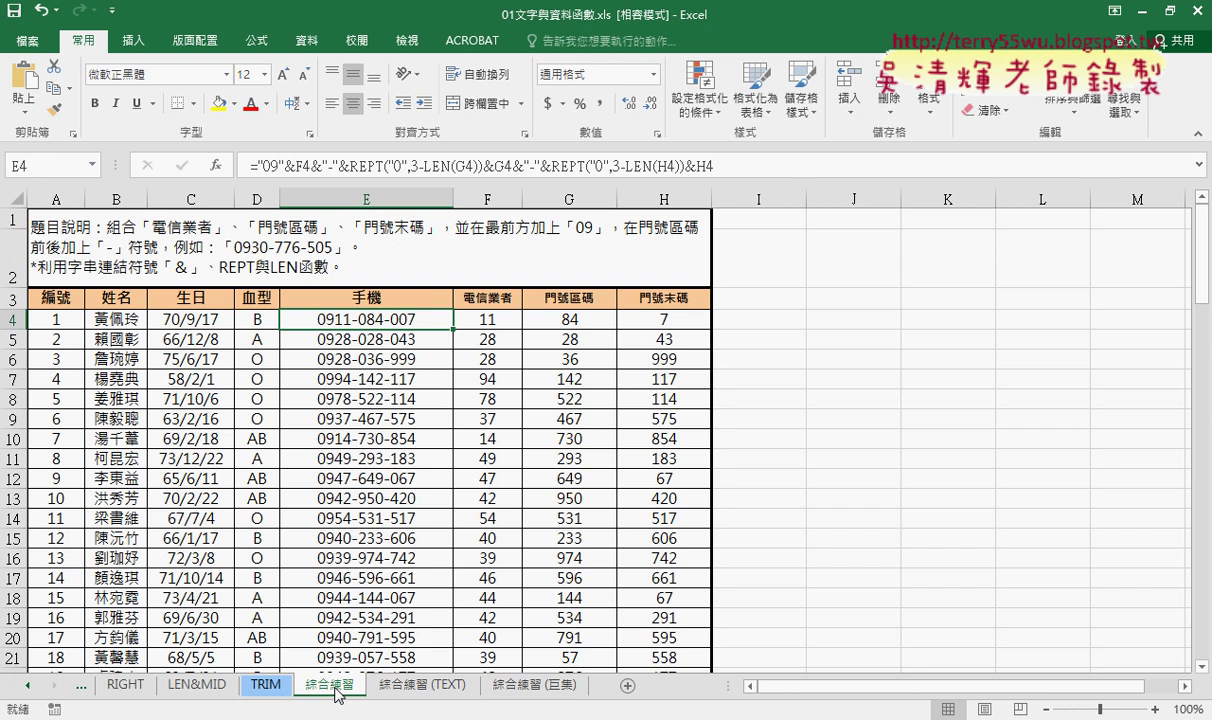
pyautogui.click(400, 686)
pyautogui.click(786, 320)
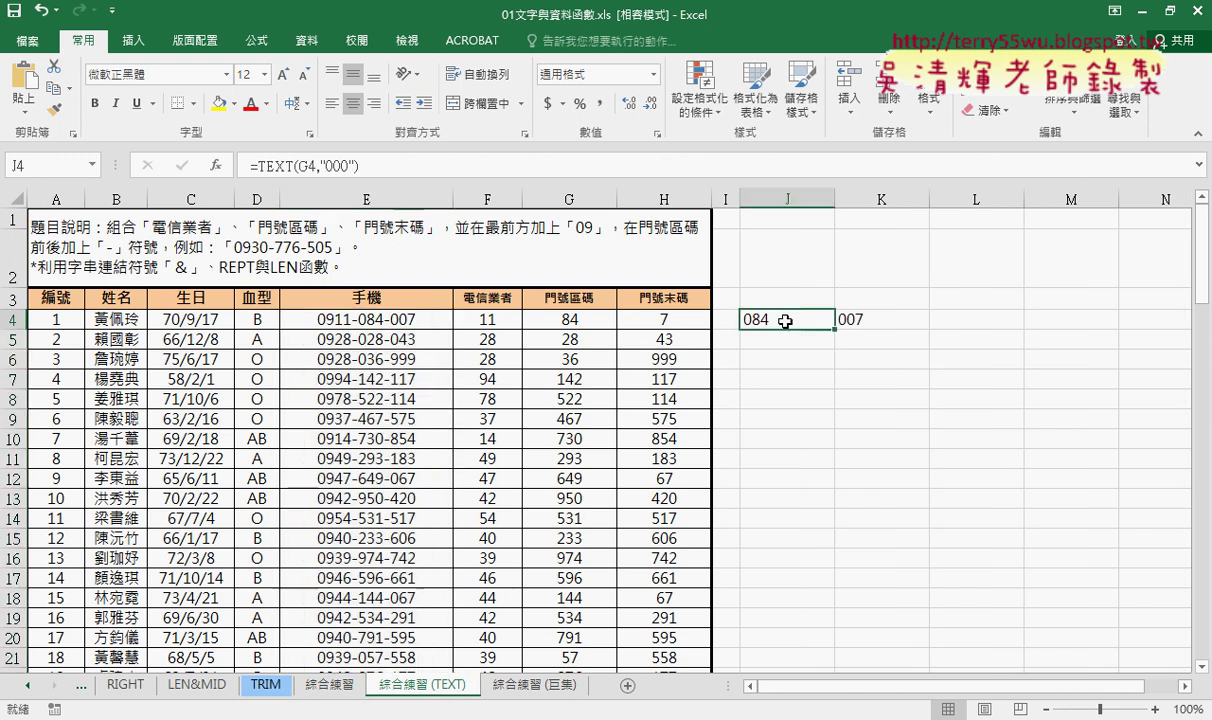
pyautogui.click(845, 320)
pyautogui.click(765, 318)
pyautogui.click(850, 326)
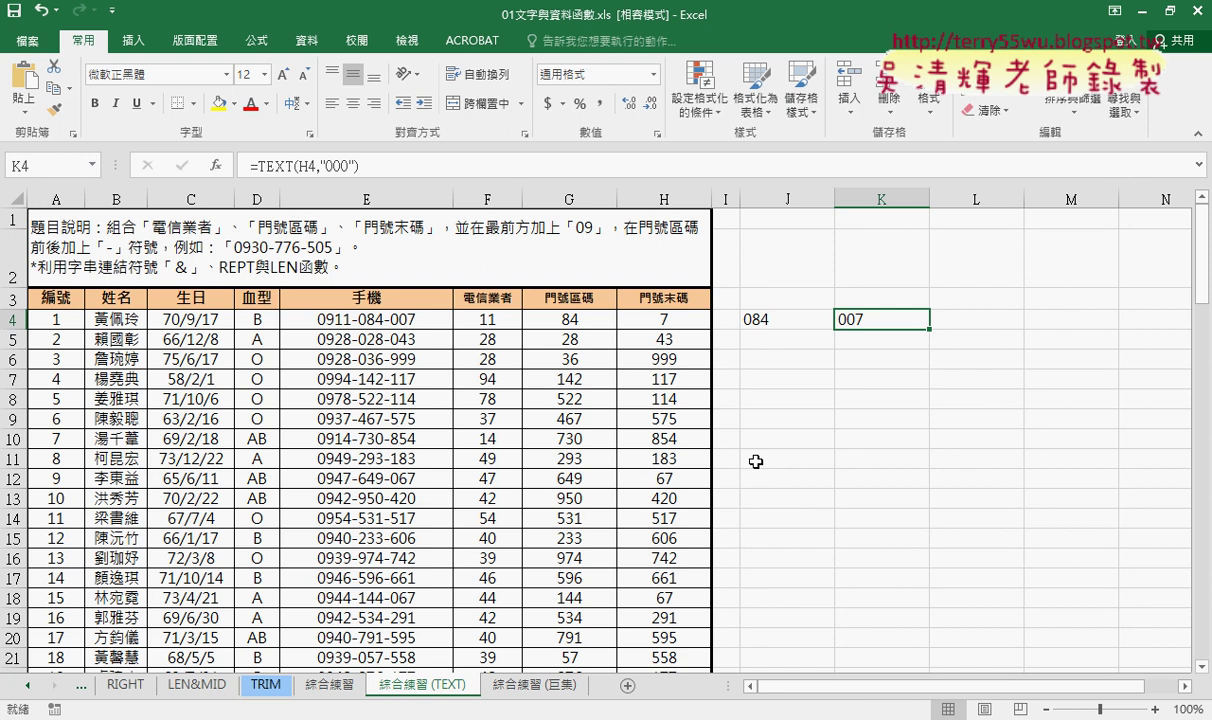
# On 綜合練習 (巨集), alternate the 手機號碼清除 and 手機號碼串接 buttons four times, ending filled.
pyautogui.click(548, 686)
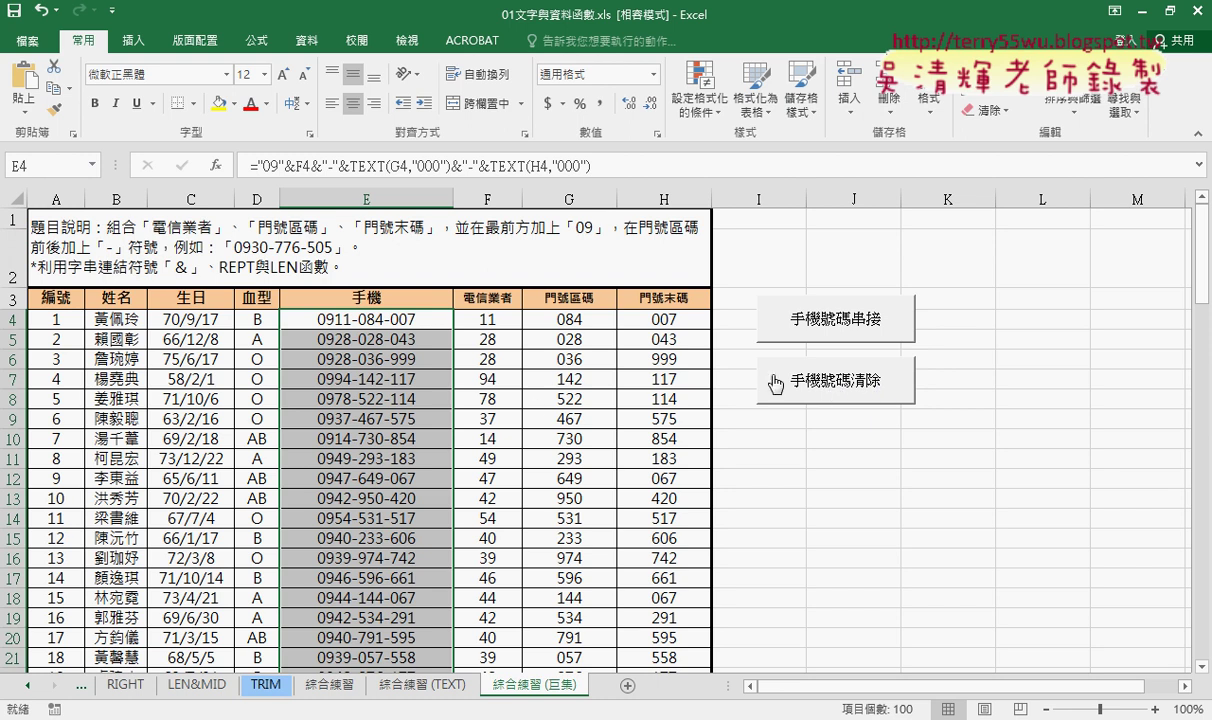
pyautogui.click(858, 382)
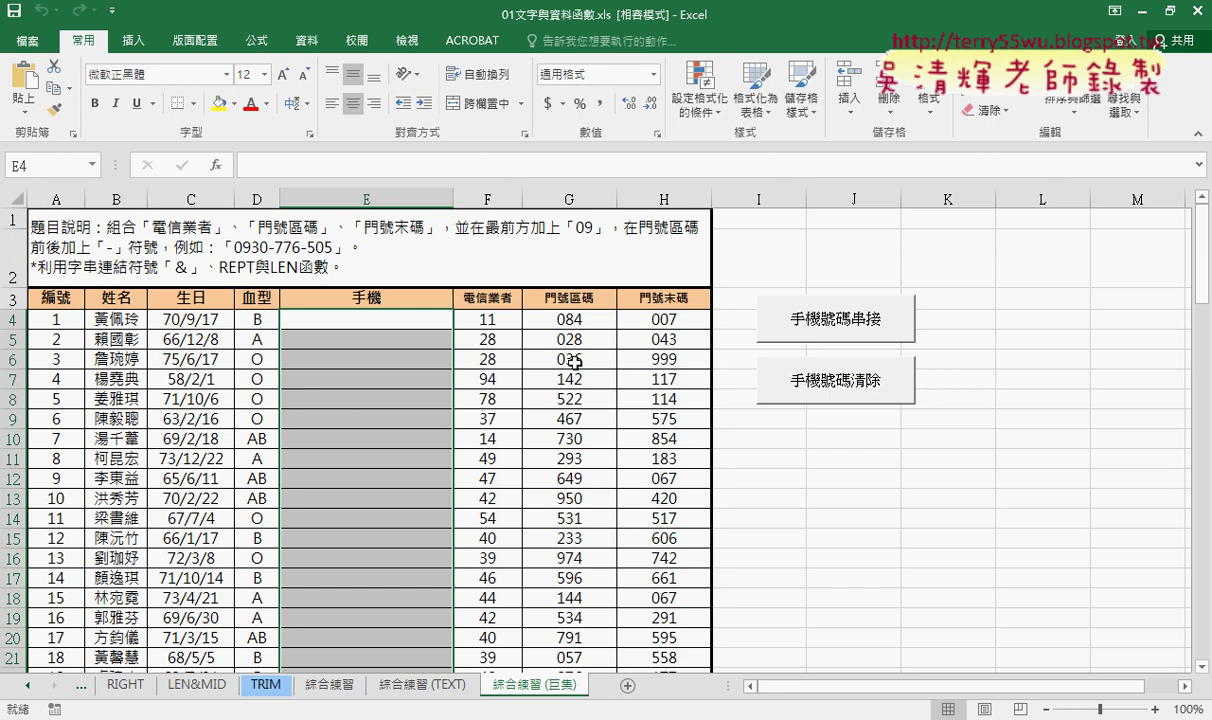
pyautogui.click(832, 322)
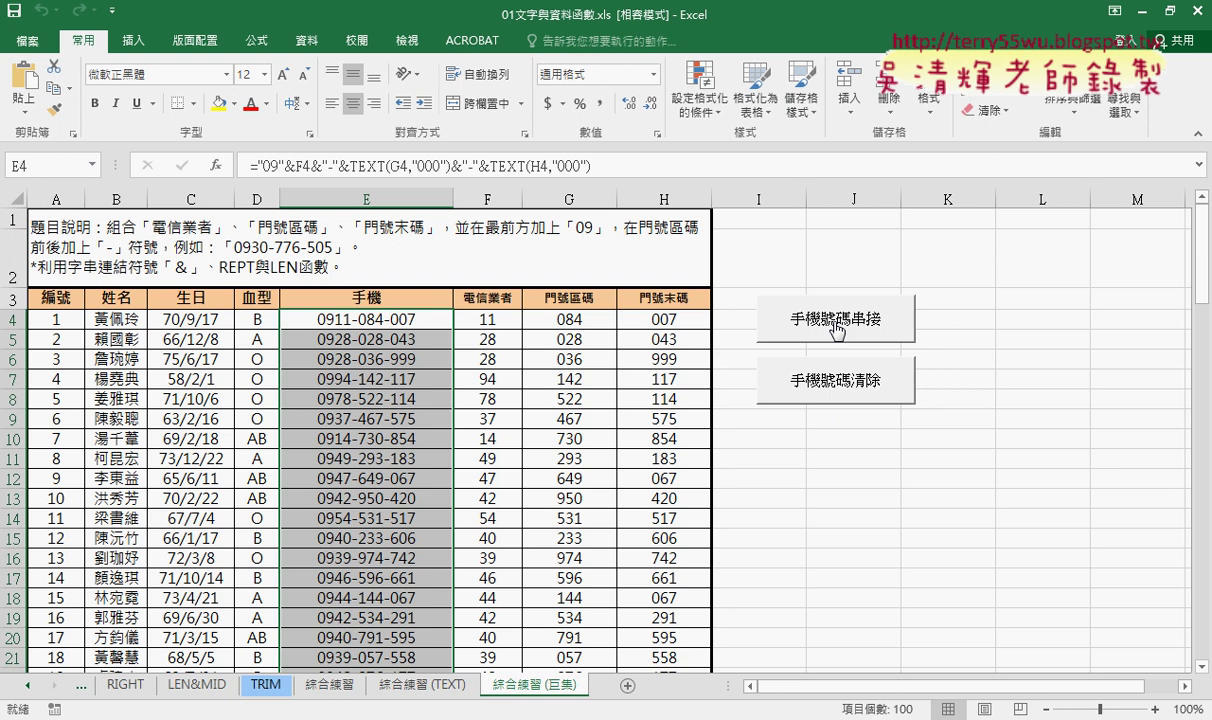
pyautogui.click(836, 380)
pyautogui.click(838, 330)
pyautogui.click(820, 382)
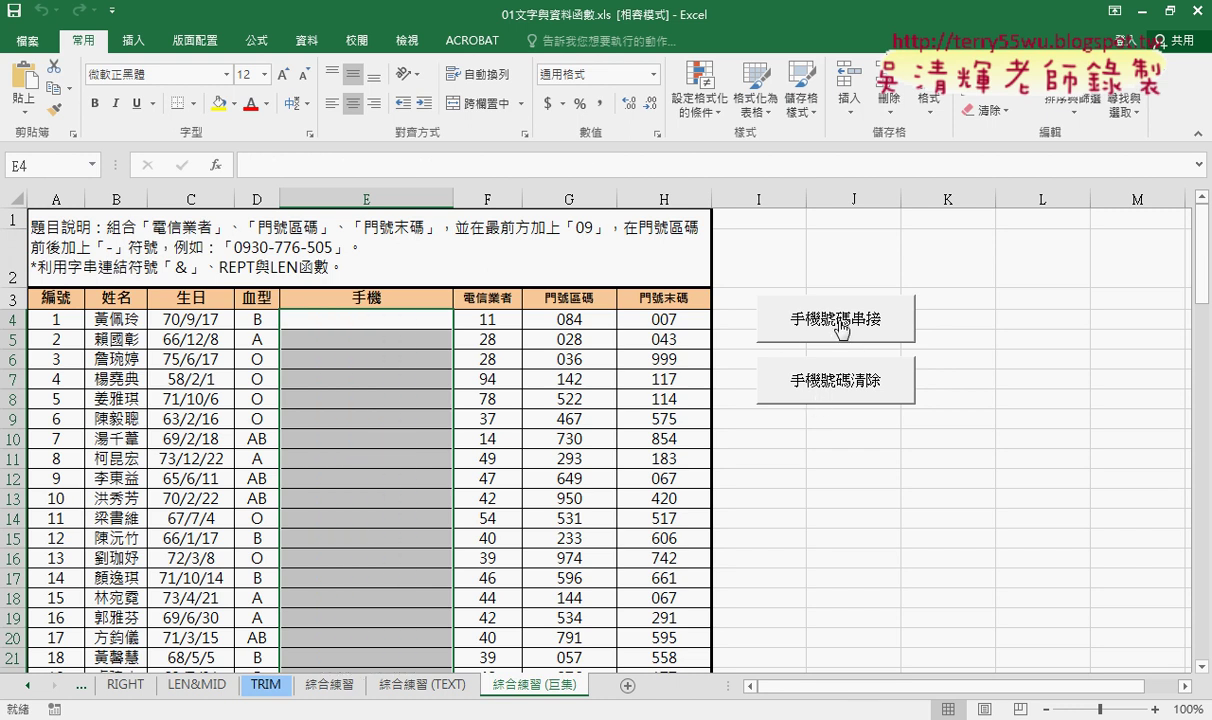
pyautogui.click(840, 327)
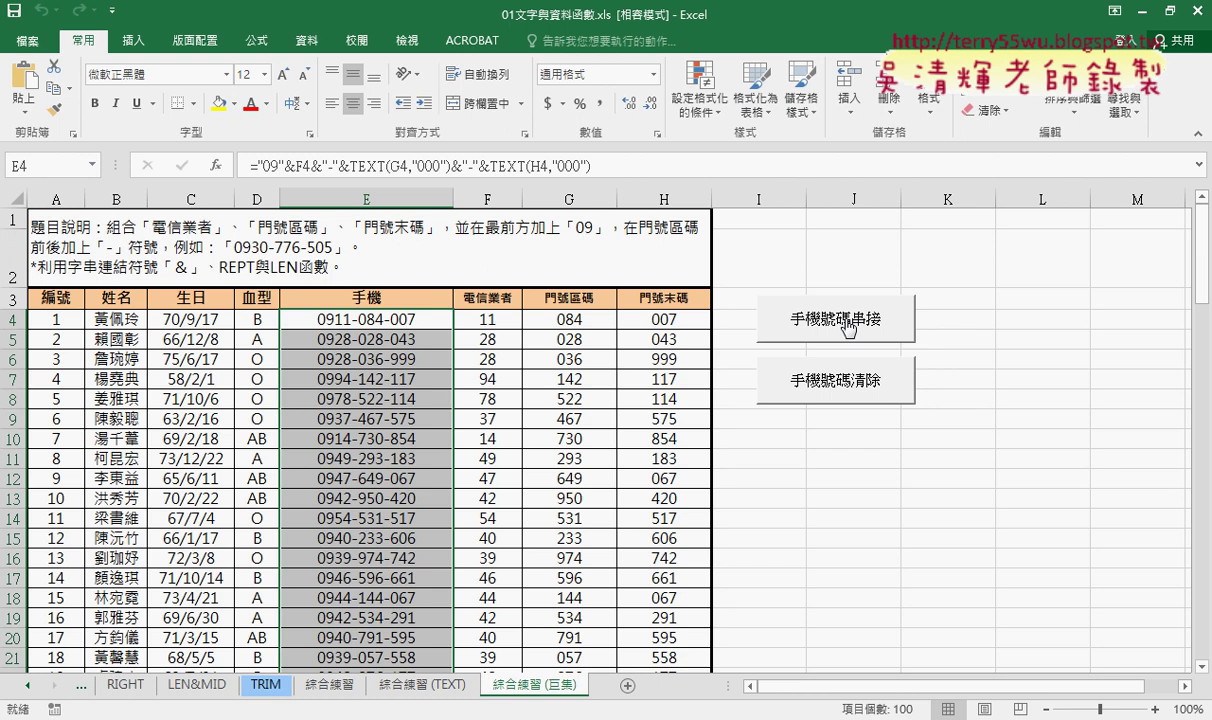
pyautogui.click(822, 376)
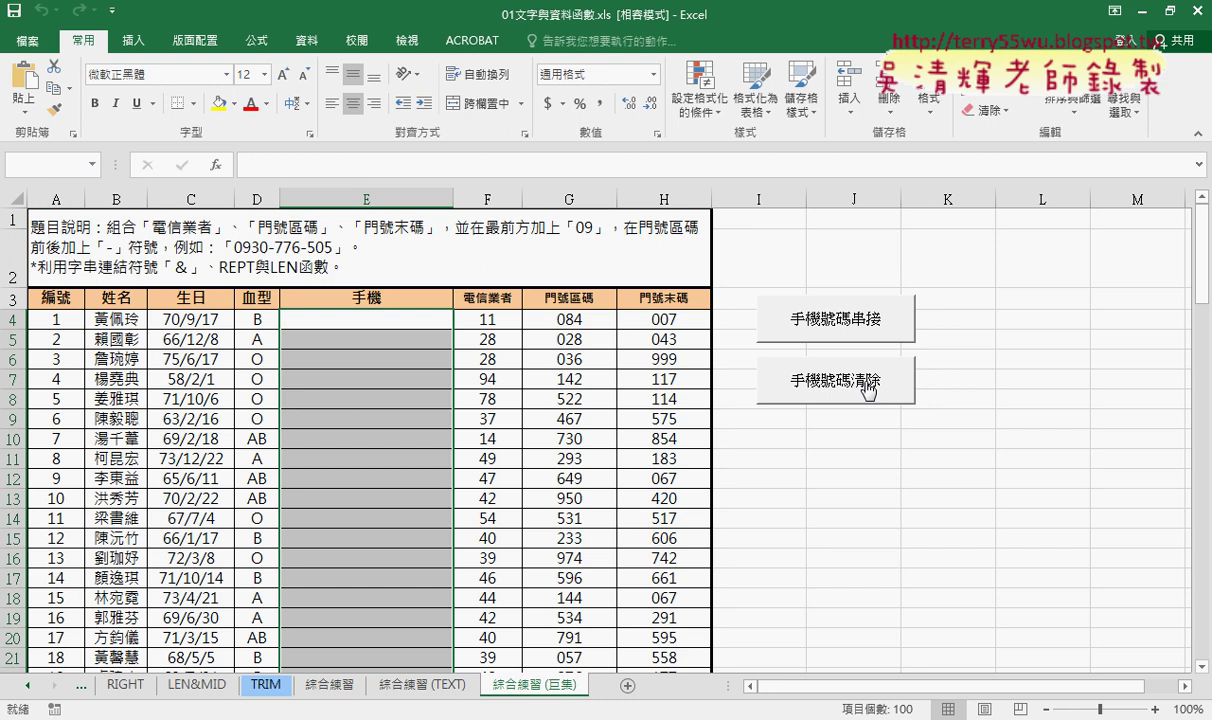
pyautogui.click(860, 330)
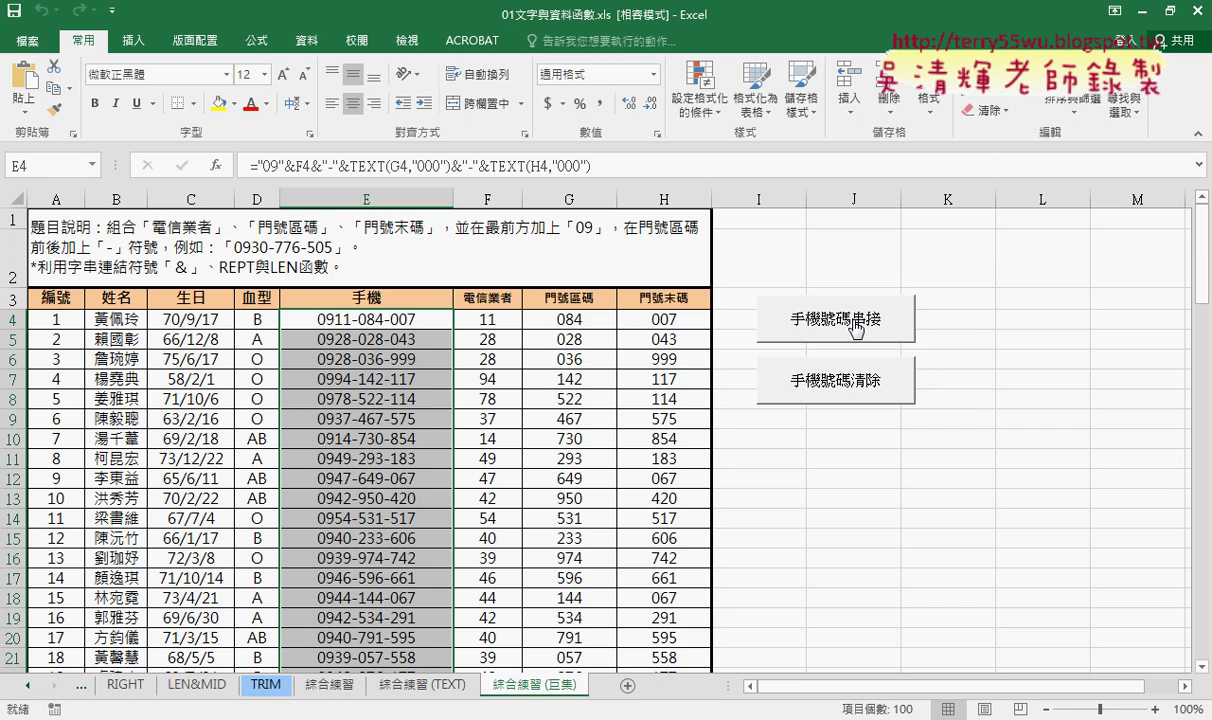
# Run 手機號碼清除, review E4 and J4 on 綜合練習 (TEXT), then return to 綜合練習 (巨集).
pyautogui.click(866, 388)
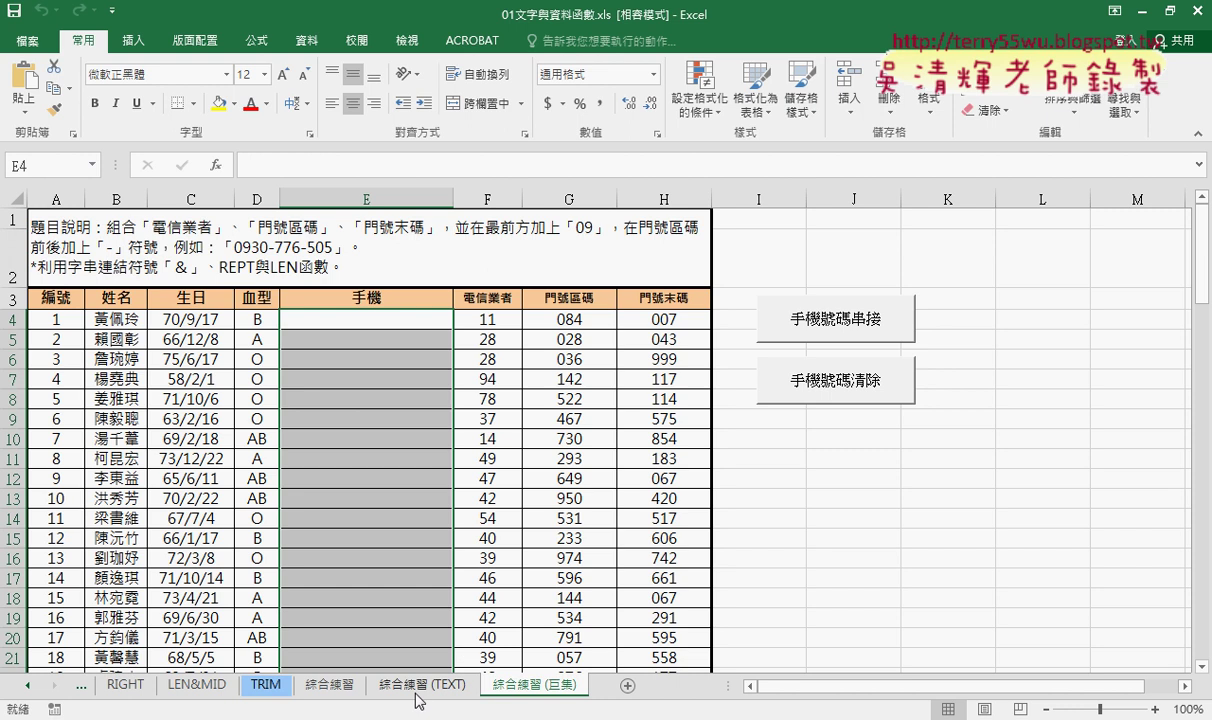
pyautogui.click(418, 693)
pyautogui.click(420, 320)
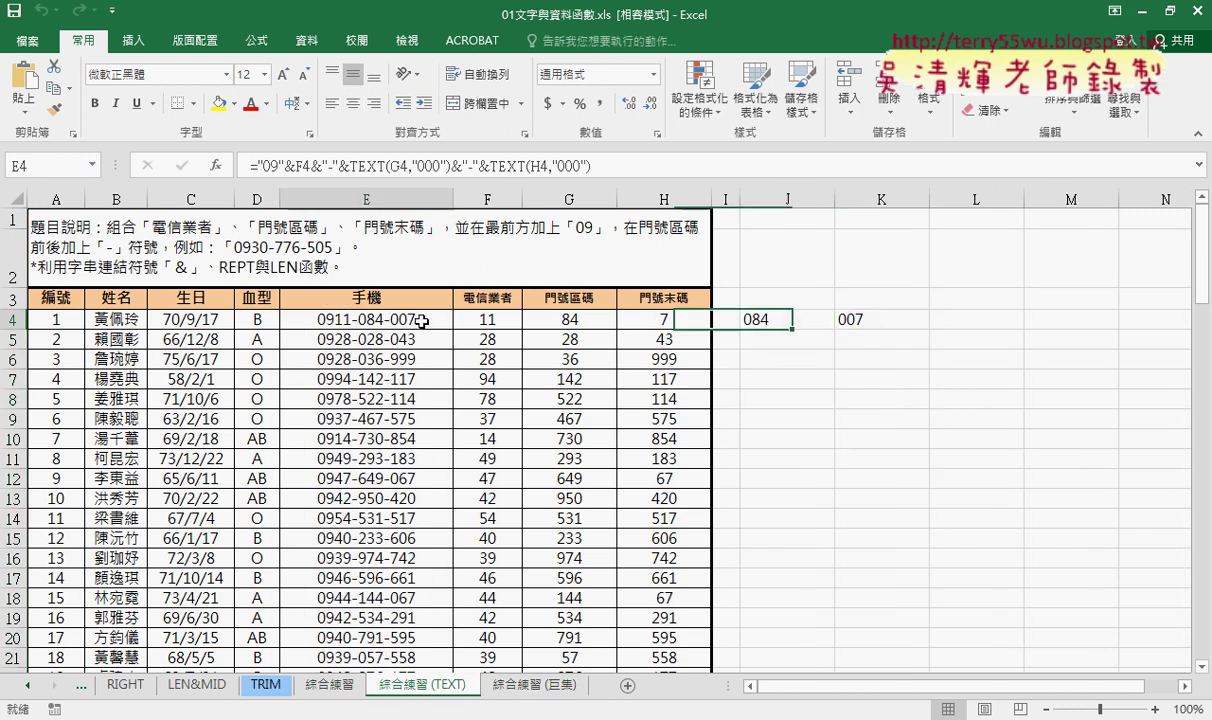
pyautogui.click(750, 318)
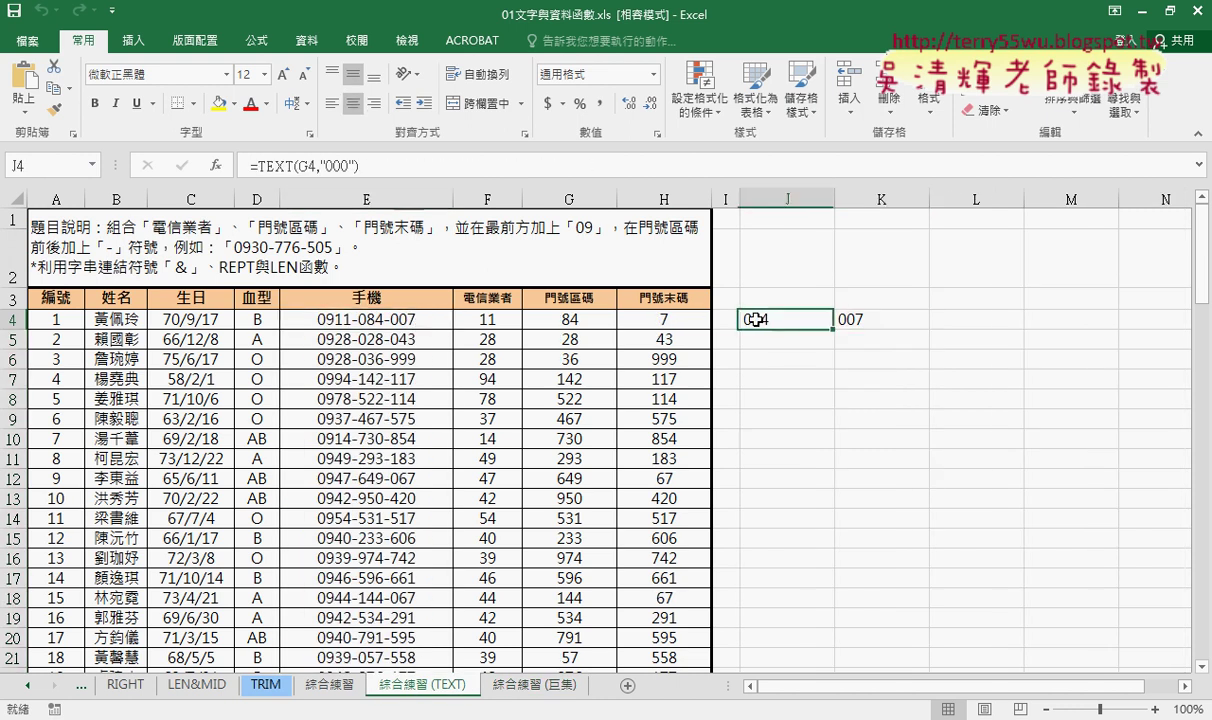
pyautogui.click(548, 690)
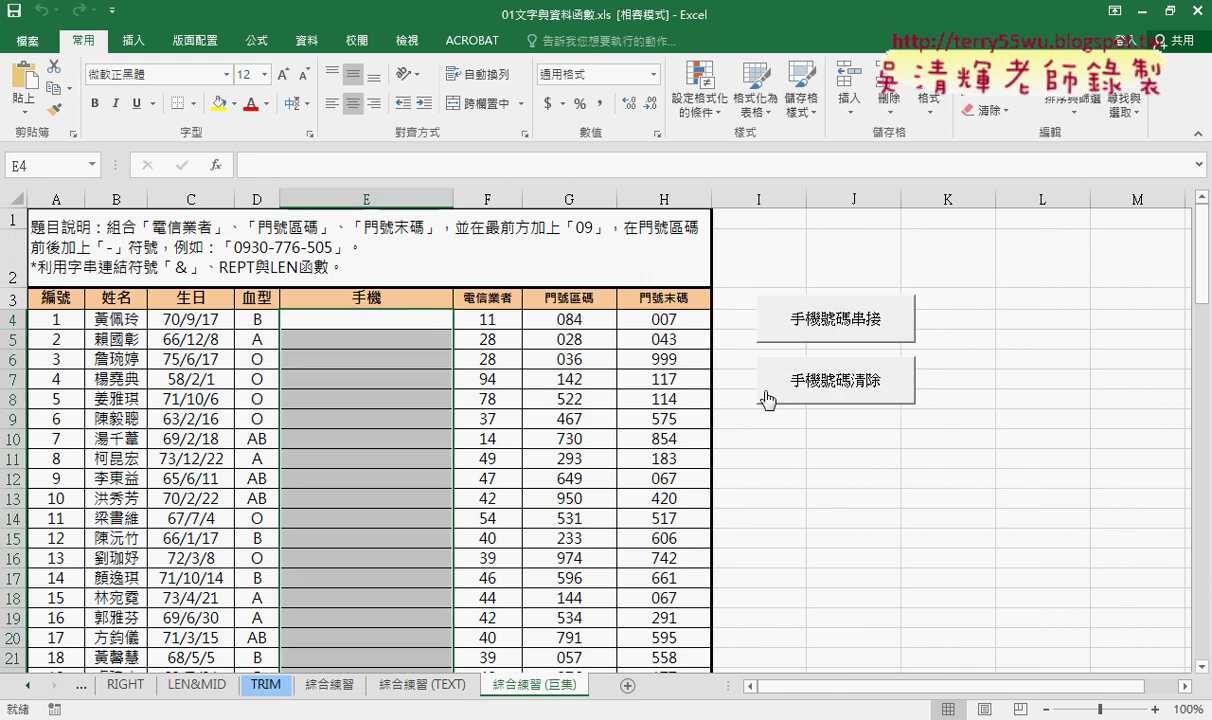